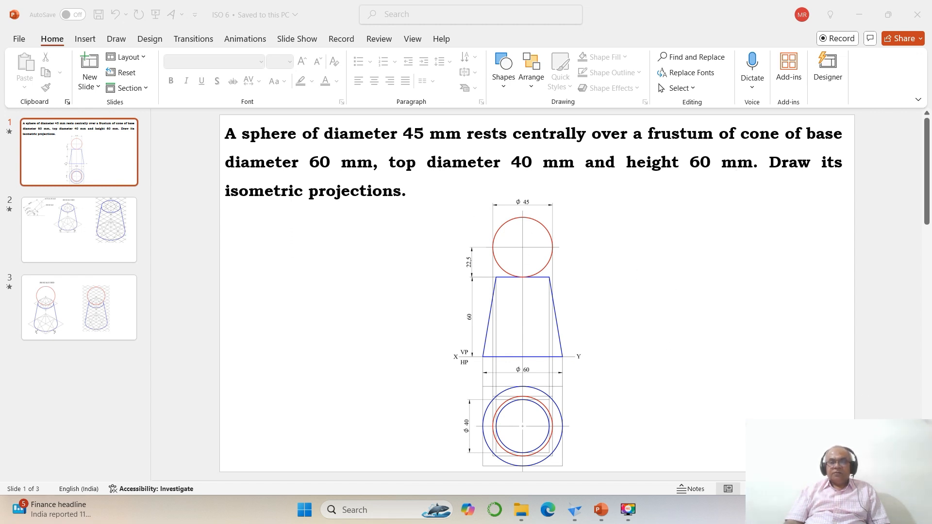
- Switch to Solid Edge and set Sheet1's background to A4-Sheet with the background display turned off
{"action": "left_click", "coordinate": [574, 515]}
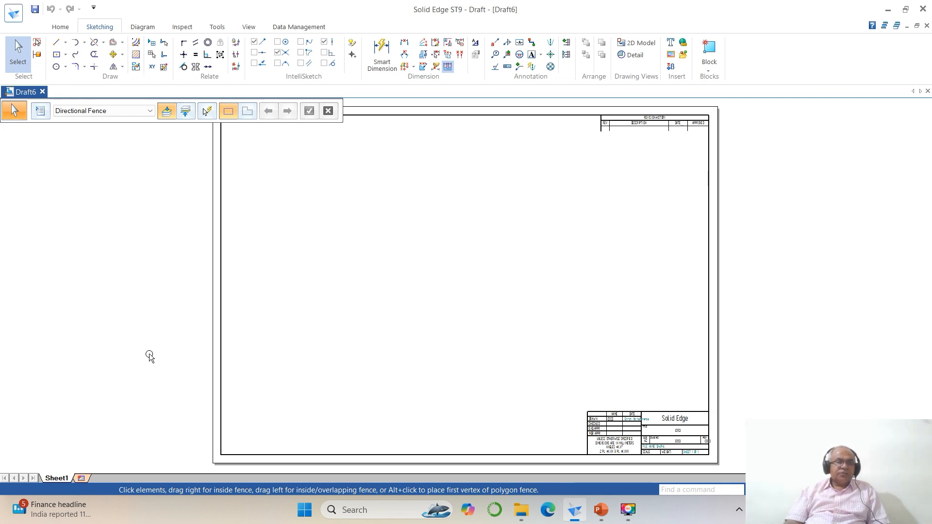
{"action": "right_click", "coordinate": [57, 479]}
{"action": "left_click", "coordinate": [78, 468]}
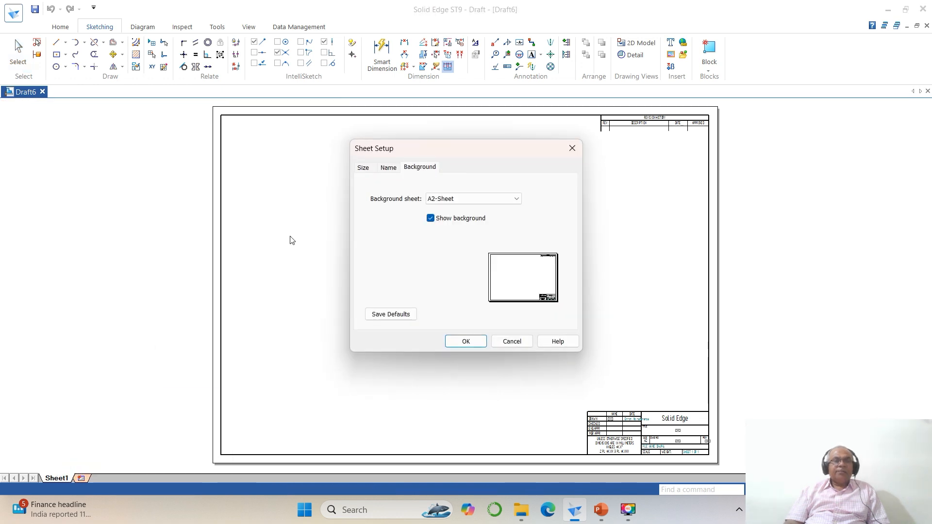
{"action": "left_click", "coordinate": [516, 199]}
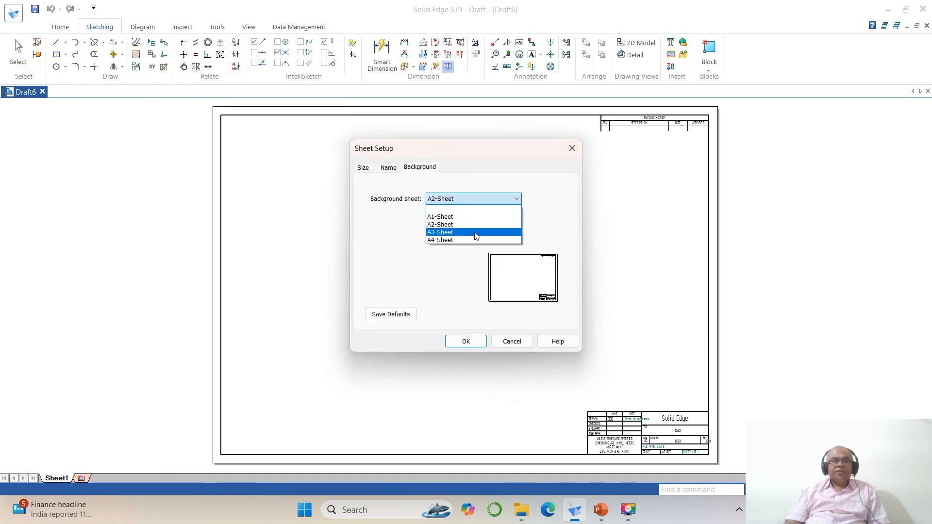
{"action": "left_click", "coordinate": [466, 240]}
{"action": "left_click", "coordinate": [431, 219]}
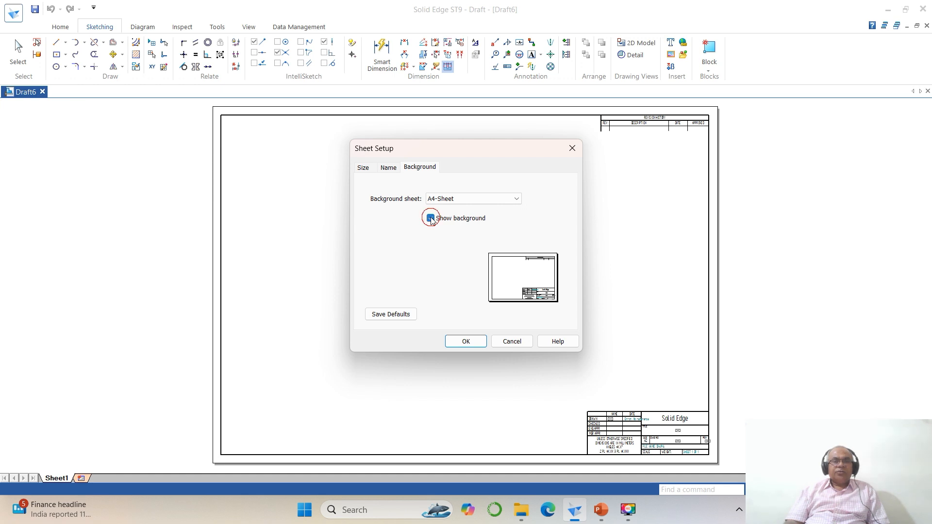
{"action": "left_click", "coordinate": [430, 219]}
{"action": "left_click", "coordinate": [461, 342]}
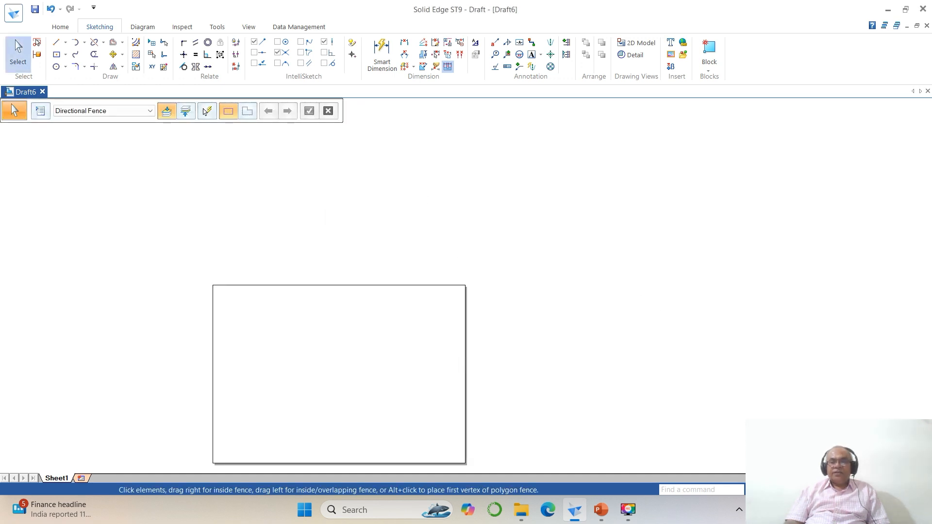
{"action": "left_click", "coordinate": [804, 490]}
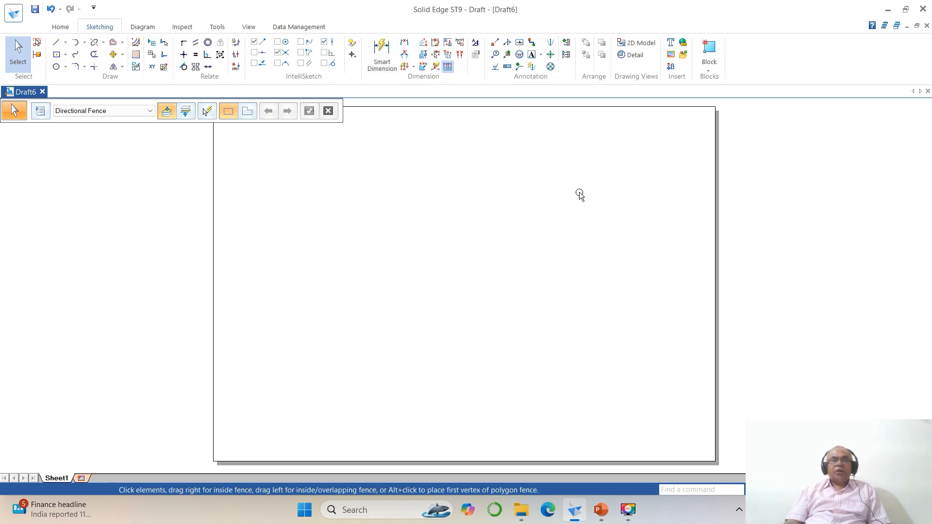
- Start a text annotation with the font set to Times New Roman and the text size to 4
{"action": "left_click", "coordinate": [533, 56]}
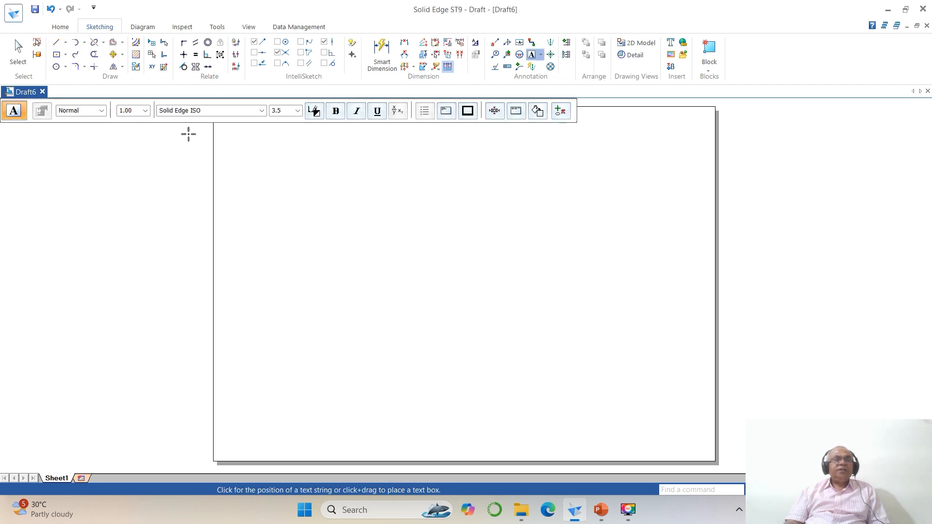
{"action": "left_click", "coordinate": [261, 110]}
{"action": "scroll", "coordinate": [253, 212], "scroll_direction": "down", "scroll_amount": 2}
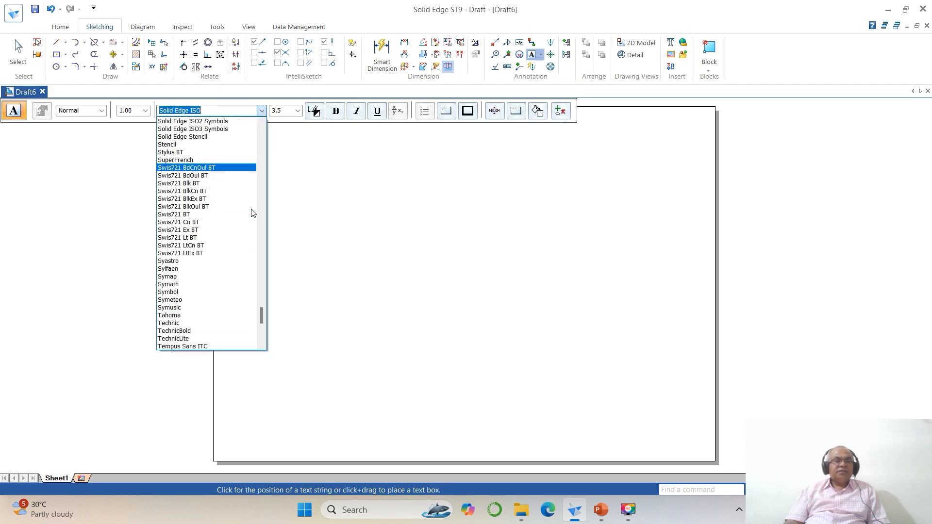
{"action": "left_click", "coordinate": [208, 346]}
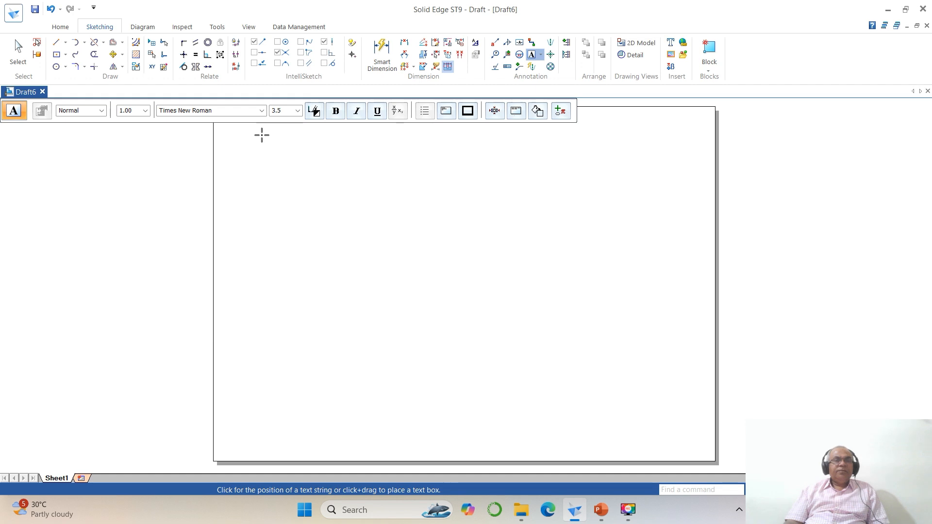
{"action": "left_click", "coordinate": [287, 112]}
{"action": "type", "text": "4"}
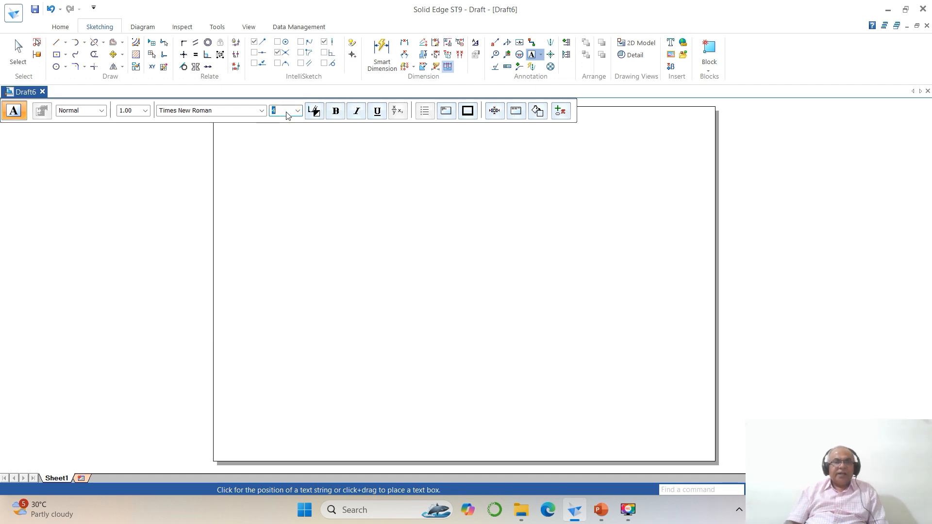
- Place the text near the sheet's upper-left corner and begin the problem statement with "A sphere of diameter 45 mm", consulting the PowerPoint slide
{"action": "left_click", "coordinate": [602, 516]}
{"action": "left_click", "coordinate": [602, 516]}
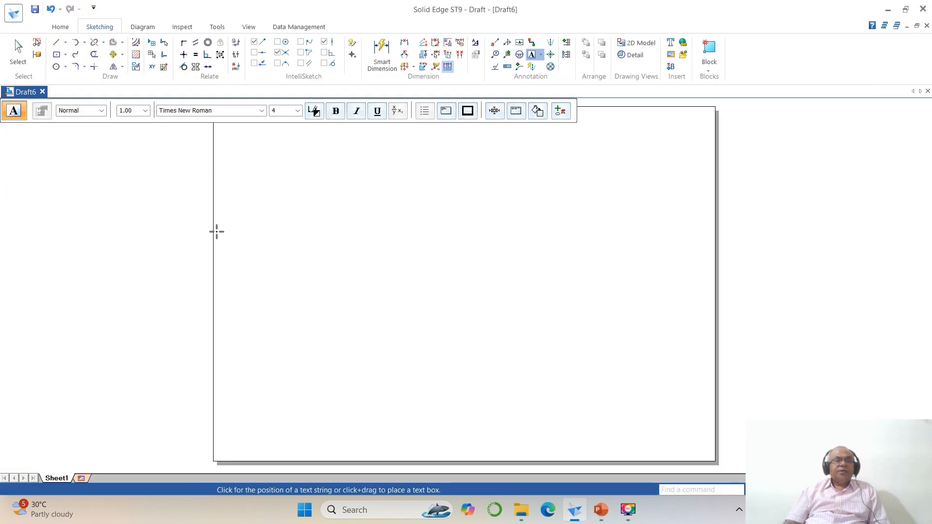
{"action": "left_click", "coordinate": [219, 164]}
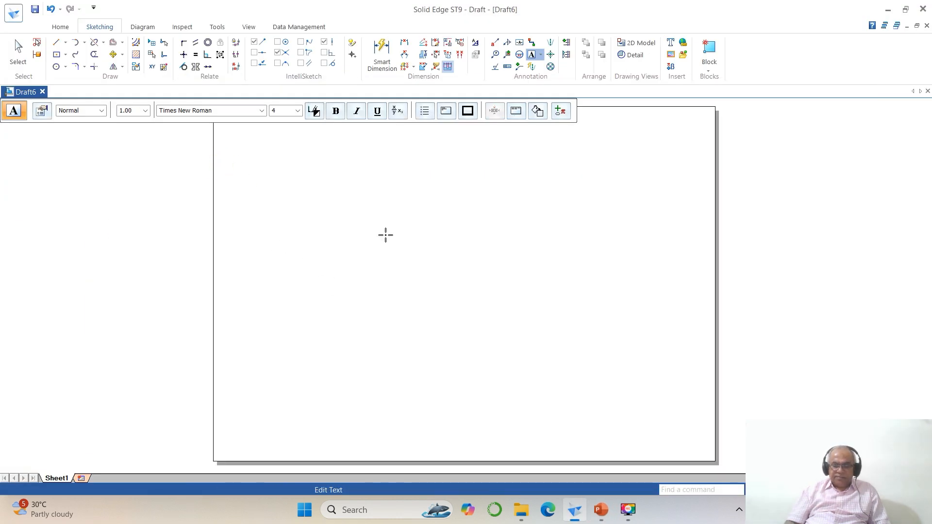
{"action": "type", "text": "A spher"}
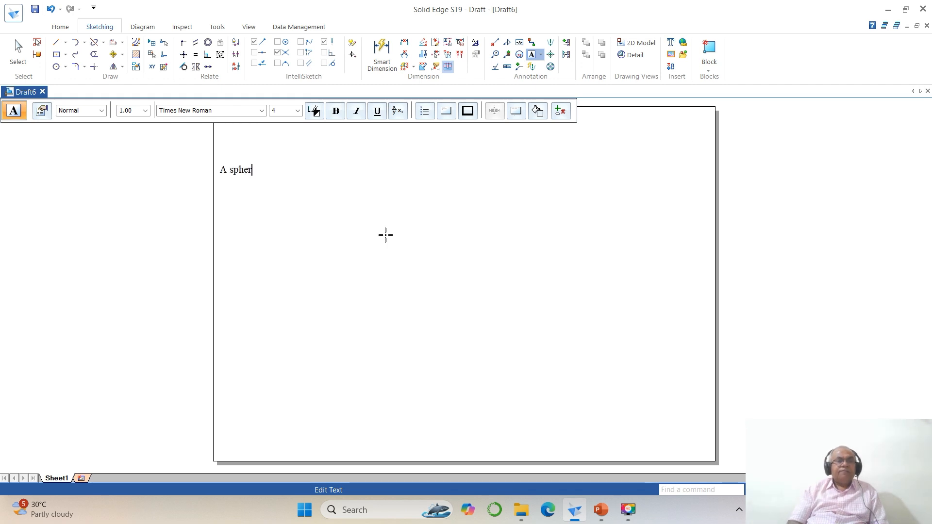
{"action": "type", "text": "e"}
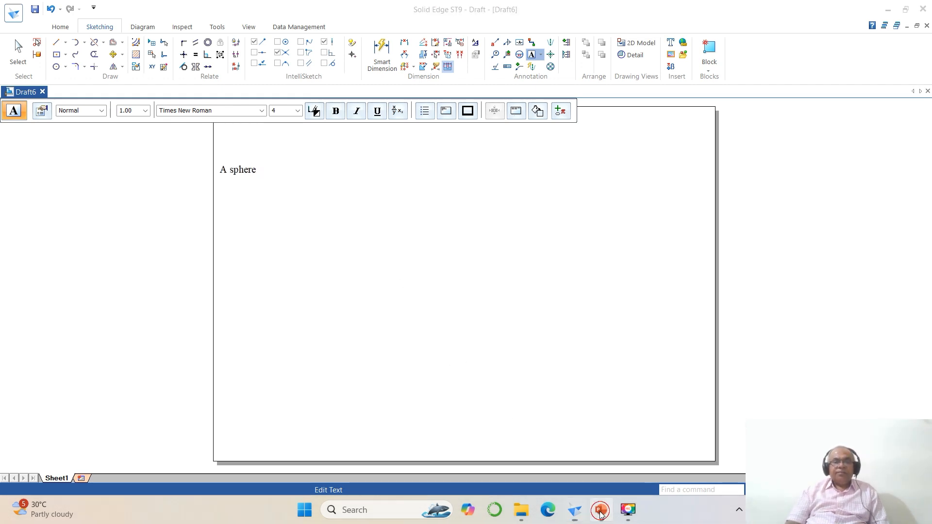
{"action": "left_click", "coordinate": [601, 512]}
{"action": "left_click", "coordinate": [601, 512]}
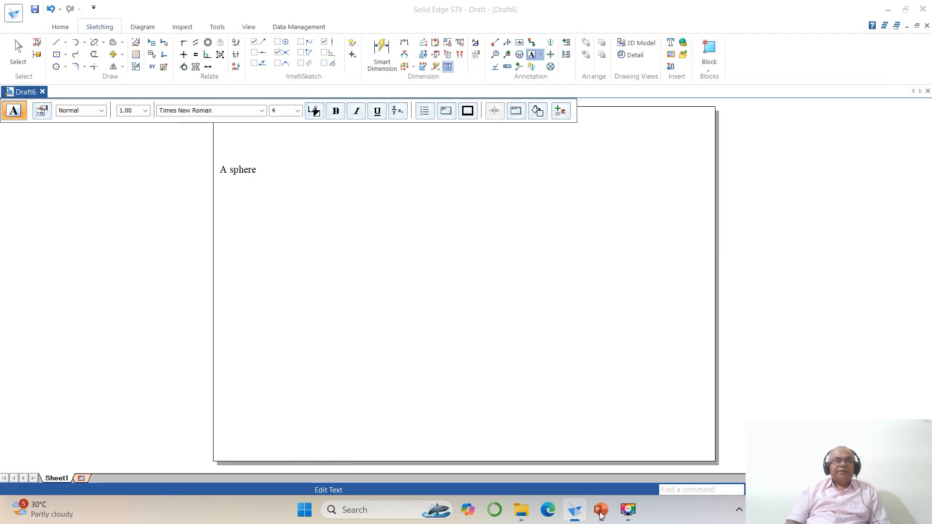
{"action": "type", "text": "of diamete"}
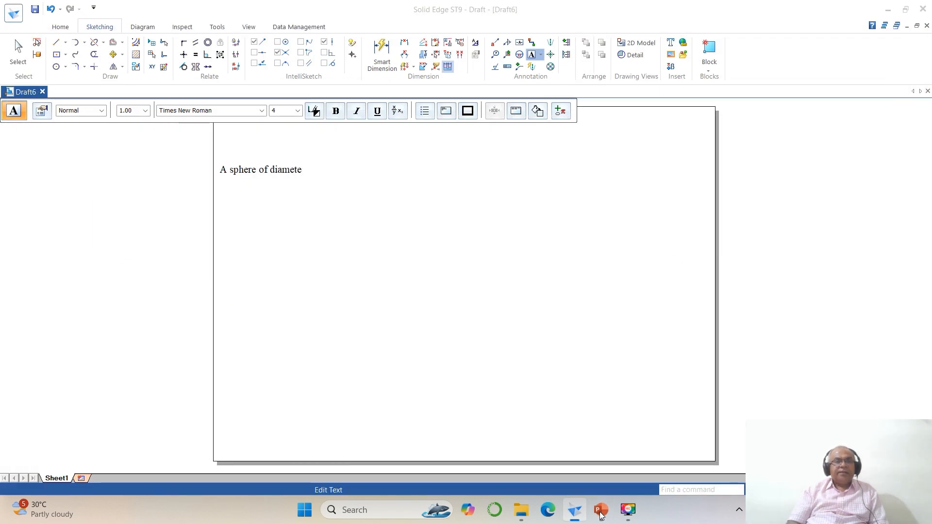
{"action": "type", "text": "r 45 mm"}
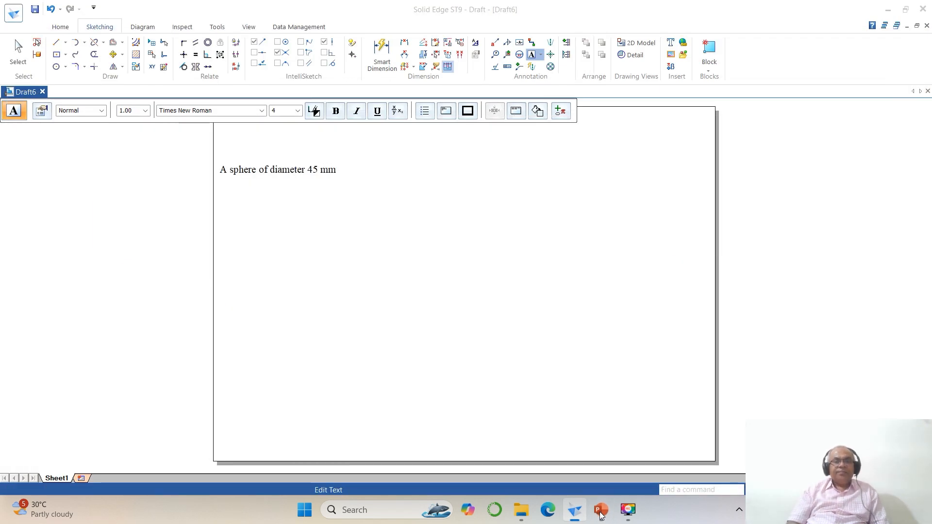
- Continue the problem statement with "rests centrally over a frustum of a cone", checking the wording on the PowerPoint slide
{"action": "left_click", "coordinate": [601, 512]}
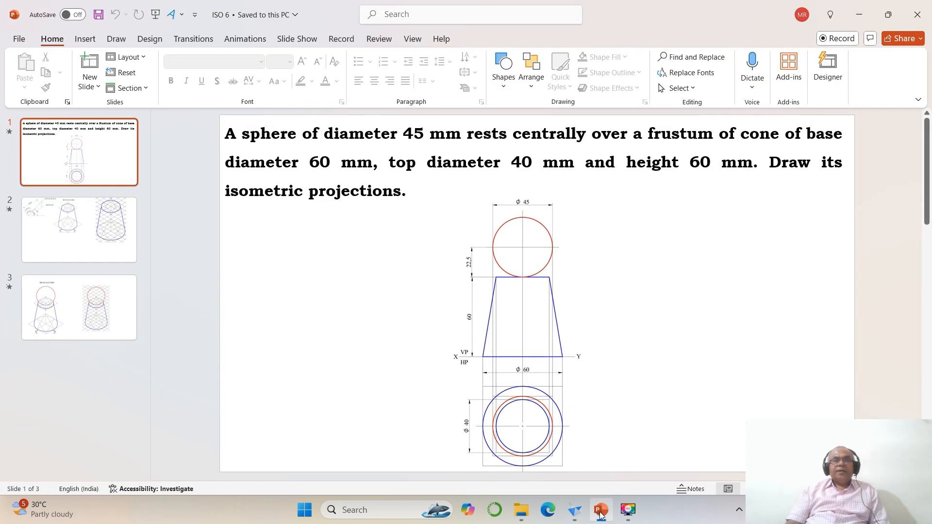
{"action": "left_click", "coordinate": [601, 514]}
{"action": "type", "text": "m rests "}
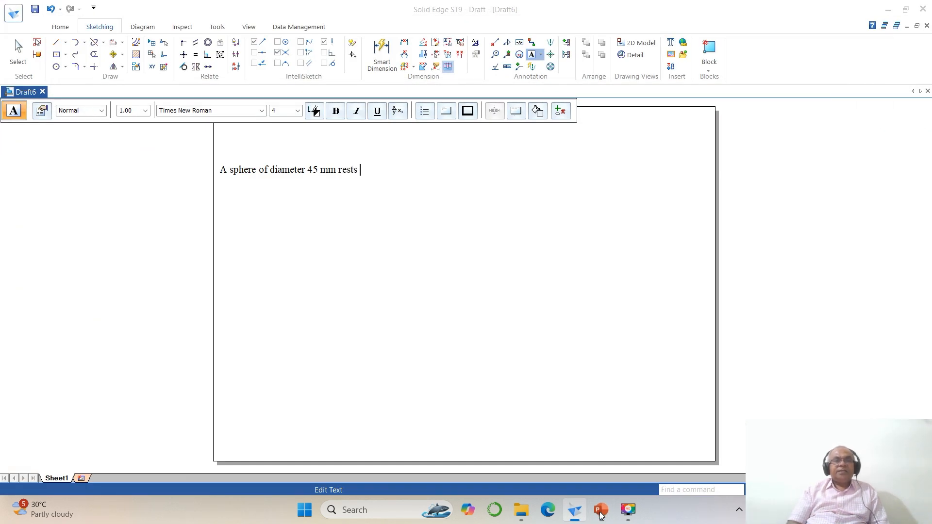
{"action": "type", "text": "centrally over a"}
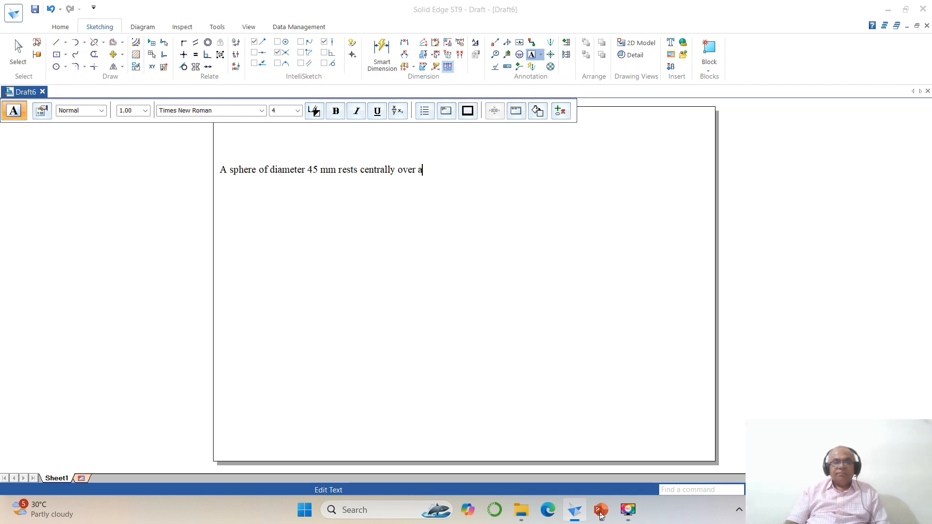
{"action": "left_click", "coordinate": [601, 514]}
{"action": "left_click", "coordinate": [601, 514]}
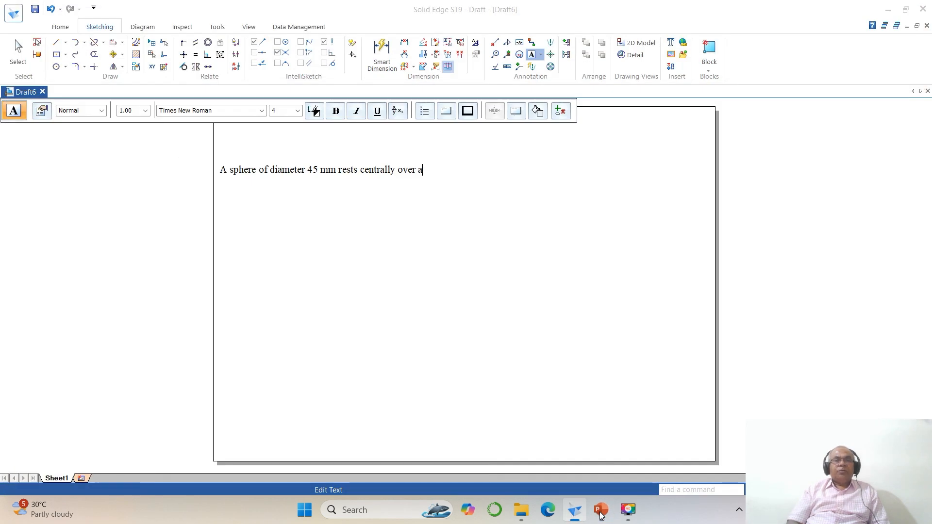
{"action": "type", "text": "a frustum "}
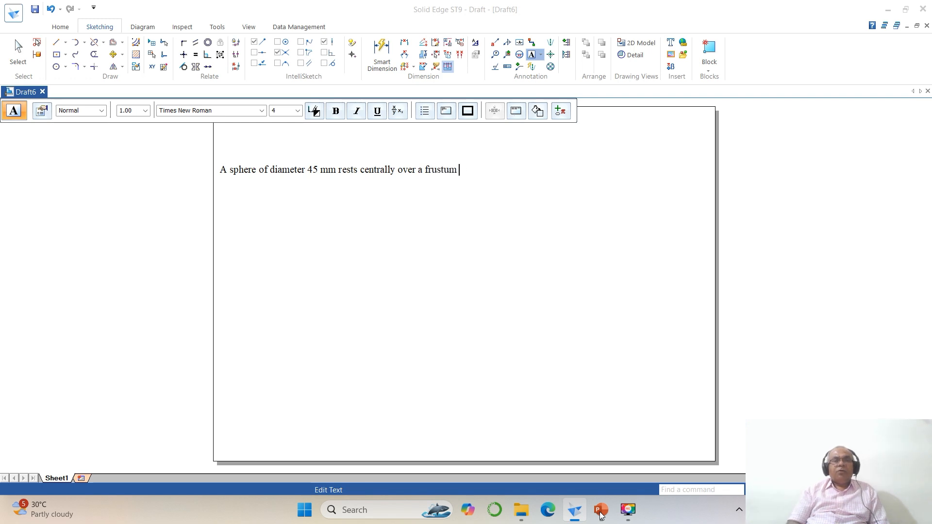
{"action": "type", "text": "of a cone"}
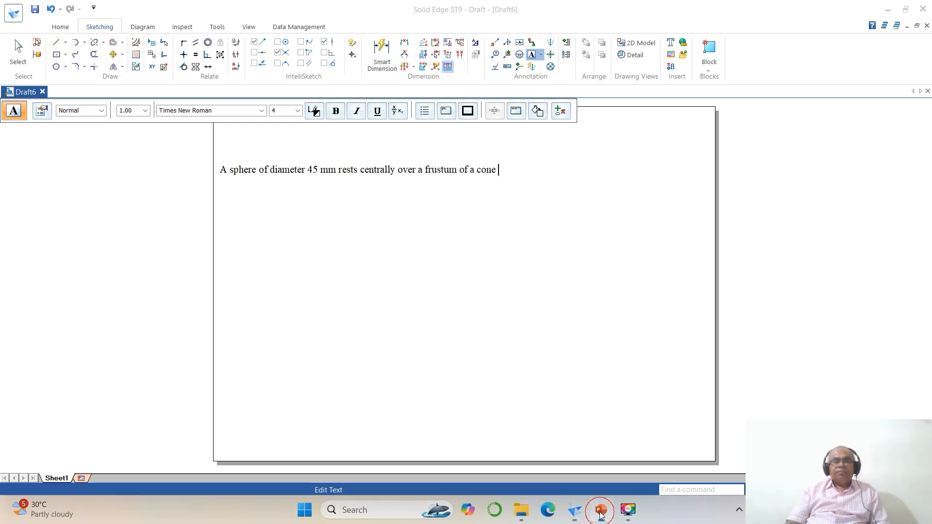
- Extend the problem statement with "of base diameter 60 mm, top diameter 40 mm", following the PowerPoint slide
{"action": "left_click", "coordinate": [601, 511]}
{"action": "left_click", "coordinate": [601, 513]}
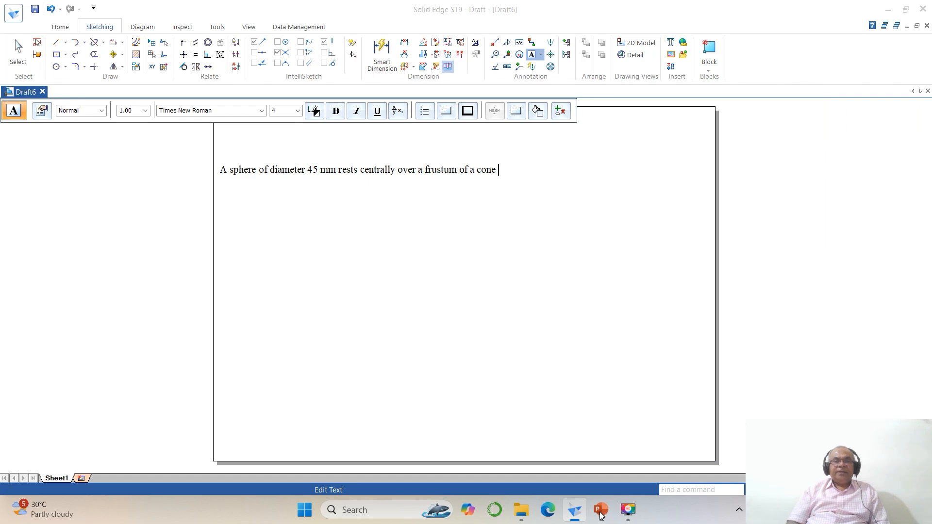
{"action": "type", "text": "of base diameter"}
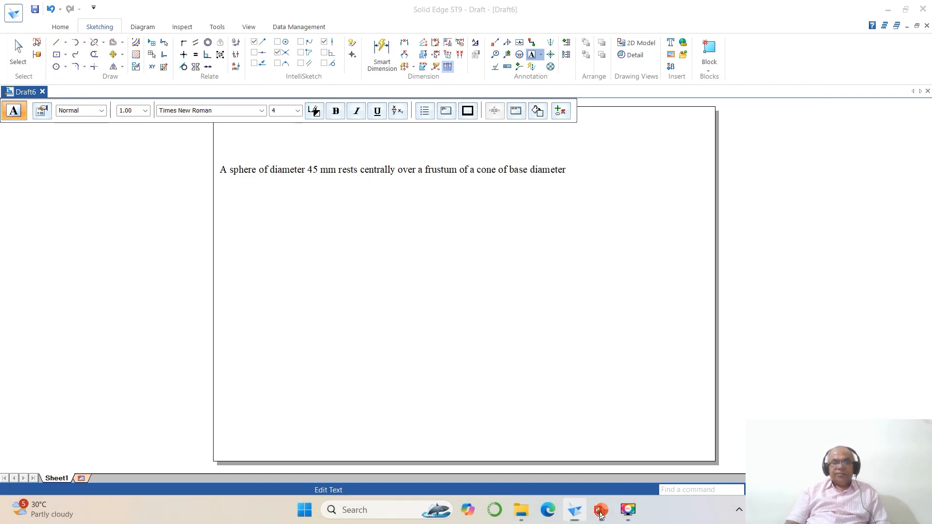
{"action": "left_click", "coordinate": [601, 514]}
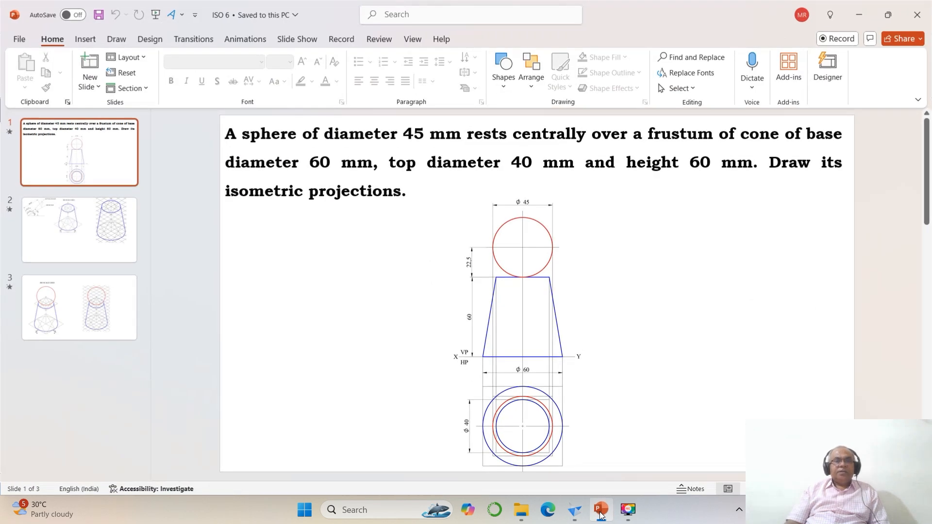
{"action": "left_click", "coordinate": [601, 514]}
{"action": "type", "text": "60"}
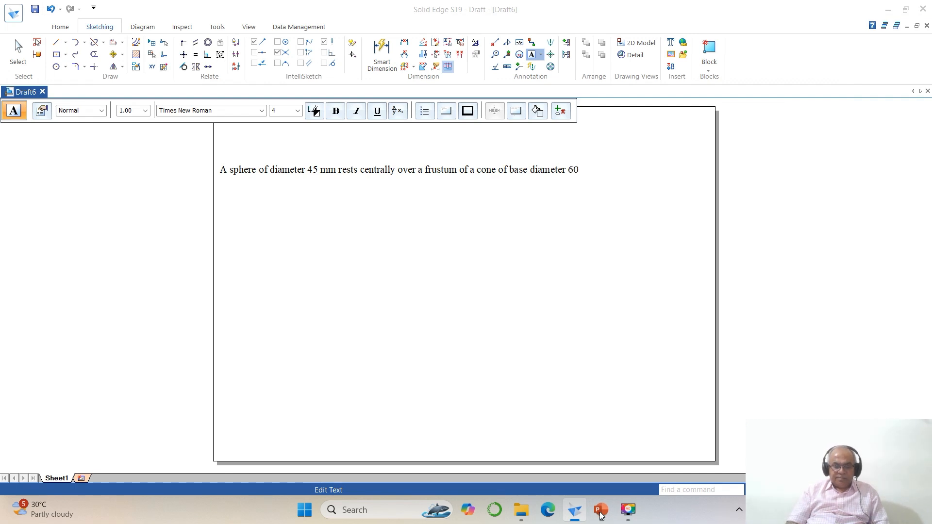
{"action": "type", "text": " mm, top"}
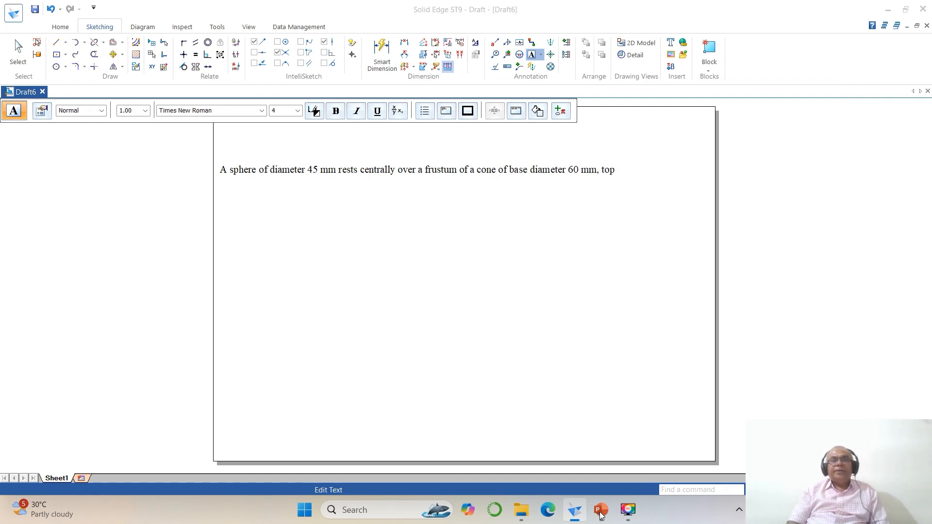
{"action": "type", "text": " diameter"}
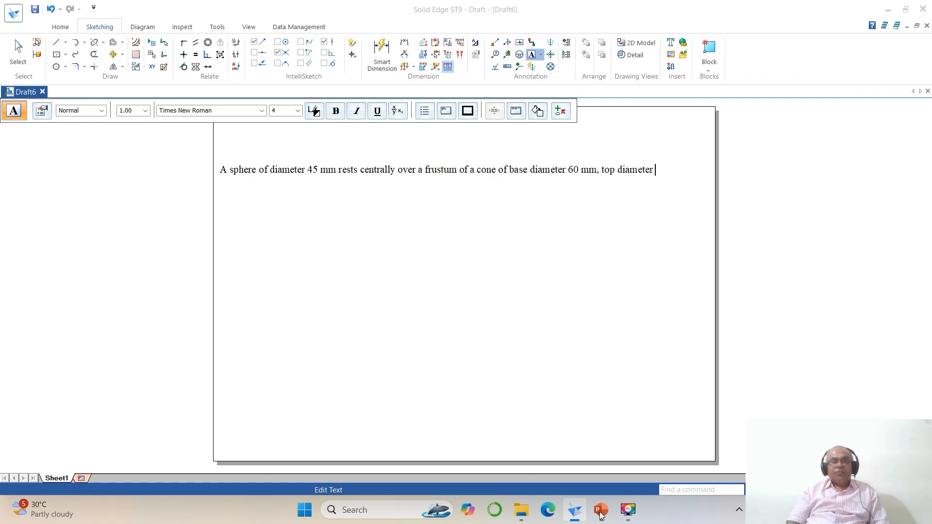
{"action": "left_click", "coordinate": [600, 514]}
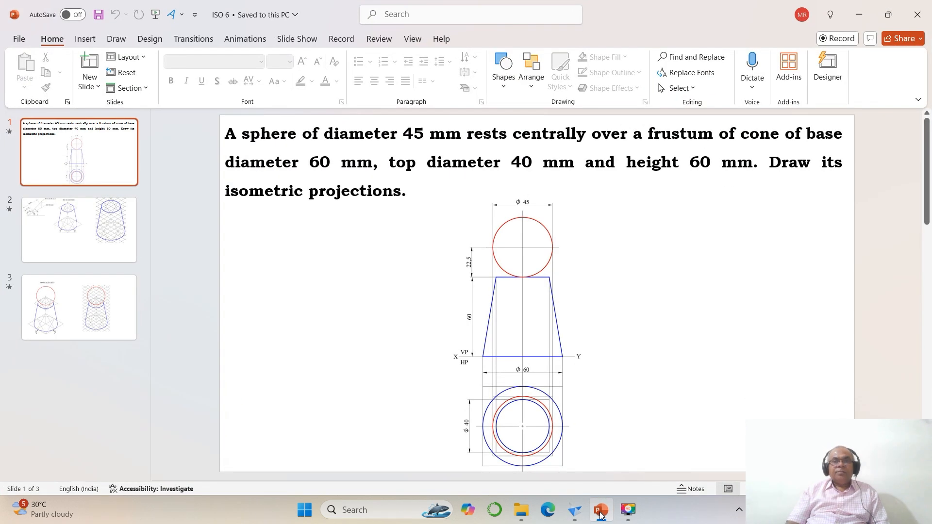
{"action": "left_click", "coordinate": [601, 514]}
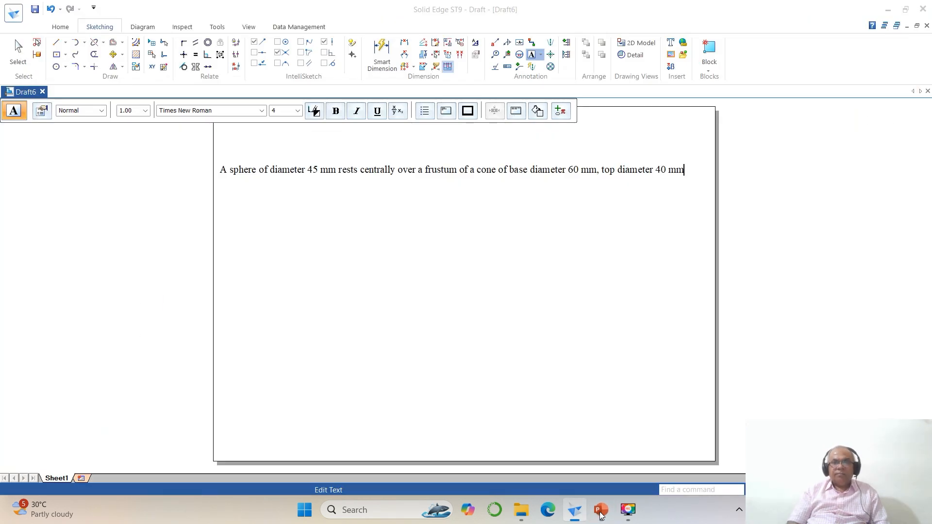
- Complete the statement's first sentence with "and height 60 mm.", comparing it with the PowerPoint slide
{"action": "type", "text": "ight"}
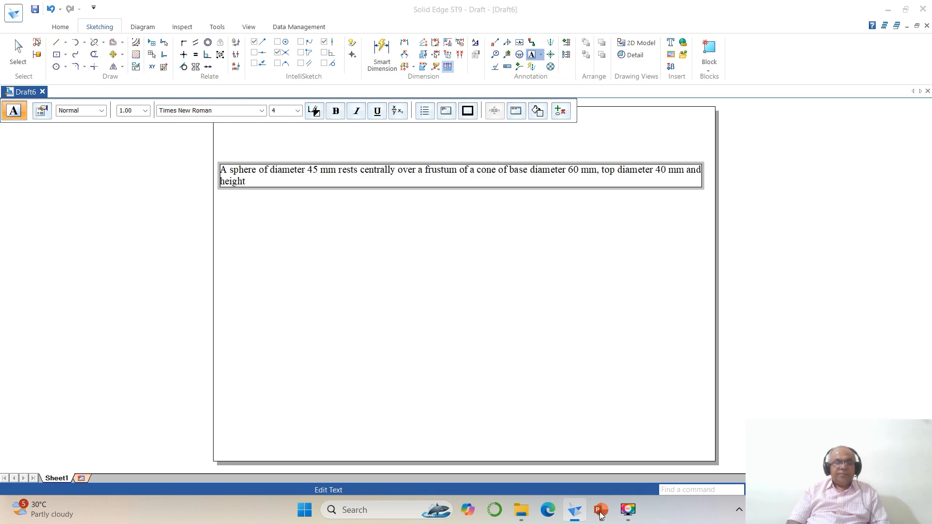
{"action": "type", "text": " 60 mm"}
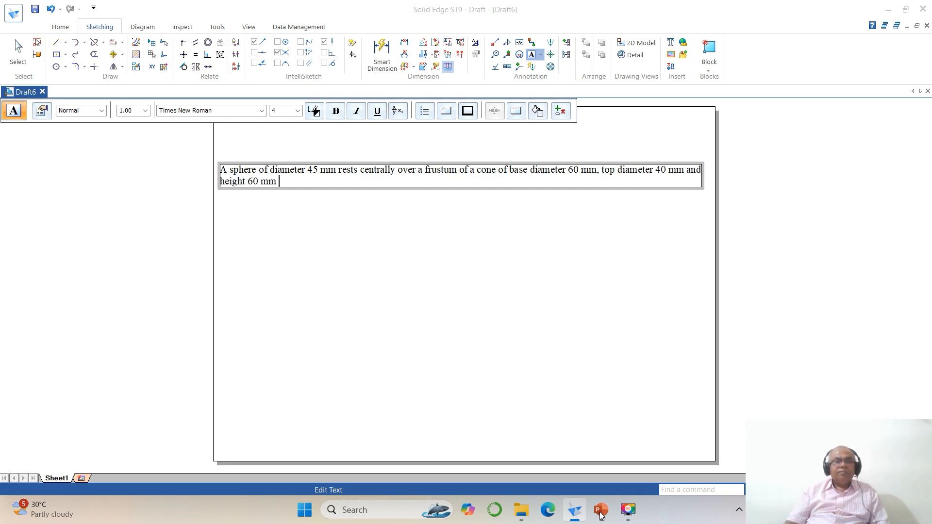
{"action": "left_click", "coordinate": [600, 514]}
{"action": "left_click", "coordinate": [600, 515]}
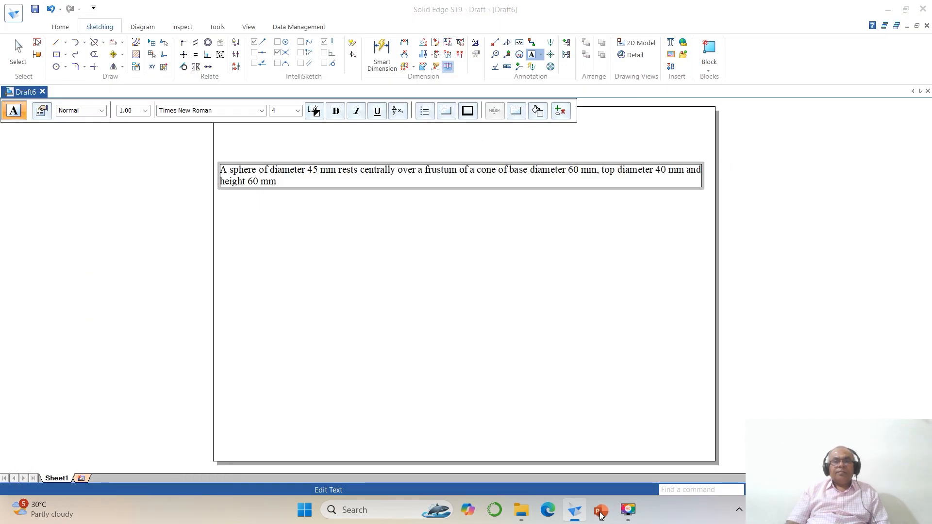
{"action": "left_click", "coordinate": [600, 515]}
{"action": "left_click", "coordinate": [600, 514]}
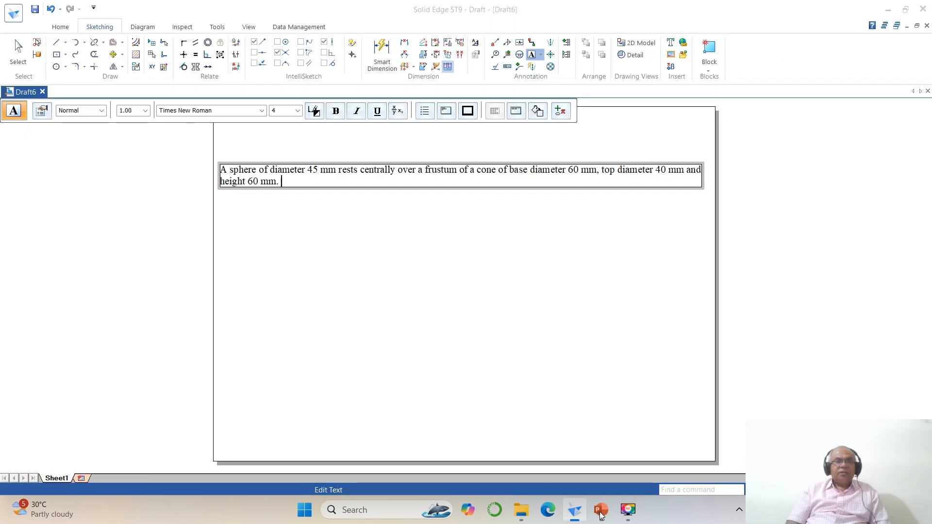
- Finish the problem statement with the sentence "Draw the isometric projections." and end the text editing
{"action": "key", "text": "BackSpace"}
{"action": "key", "text": "BackSpace"}
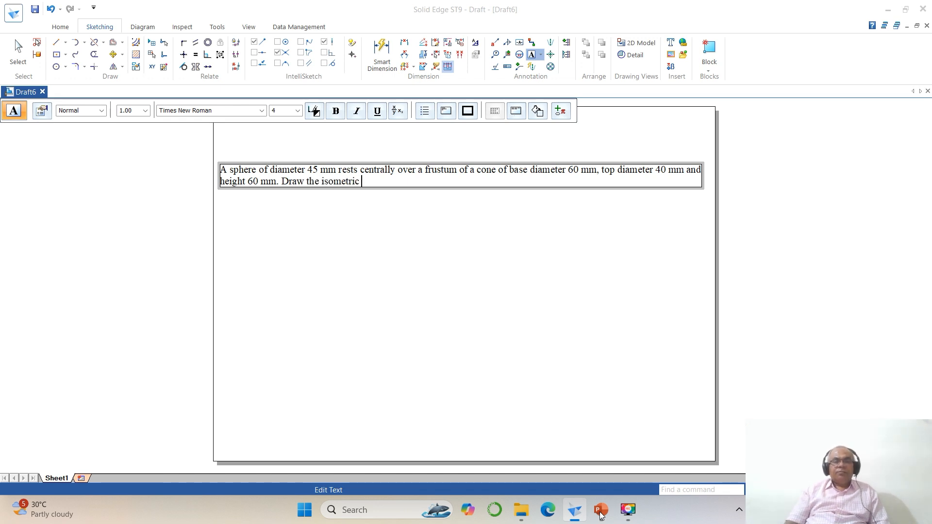
{"action": "left_click", "coordinate": [601, 514]}
{"action": "left_click", "coordinate": [601, 514]}
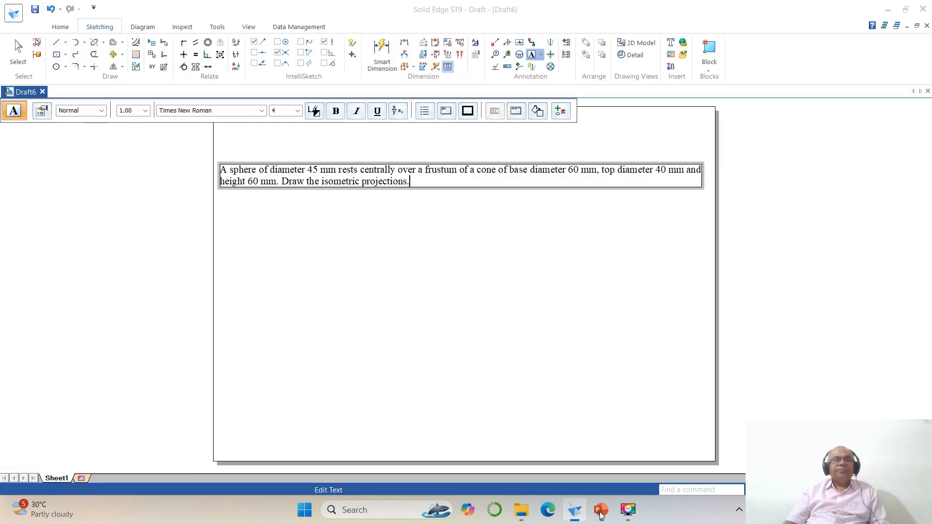
{"action": "left_click", "coordinate": [574, 262]}
- Move the problem statement up to just below the sheet's top edge, near its left border
{"action": "scroll", "coordinate": [608, 323], "scroll_direction": "down", "scroll_amount": 1}
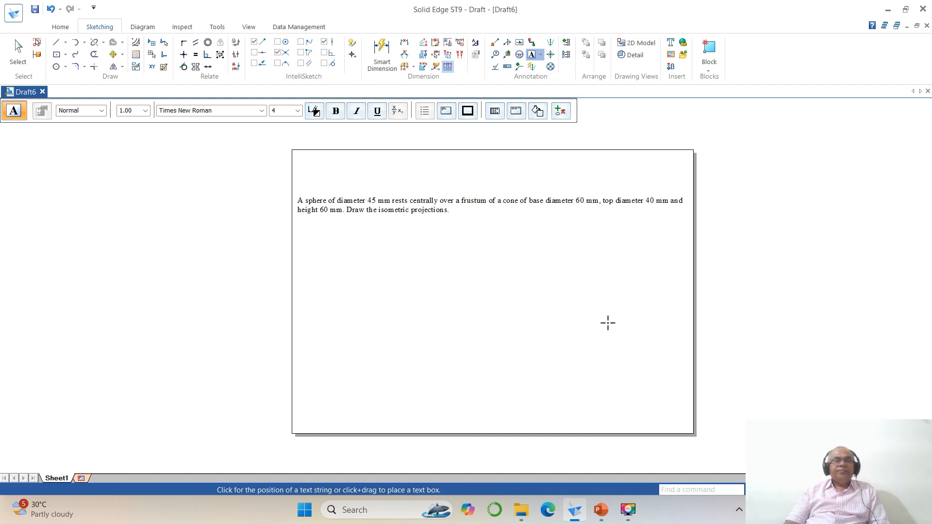
{"action": "left_click", "coordinate": [113, 54]}
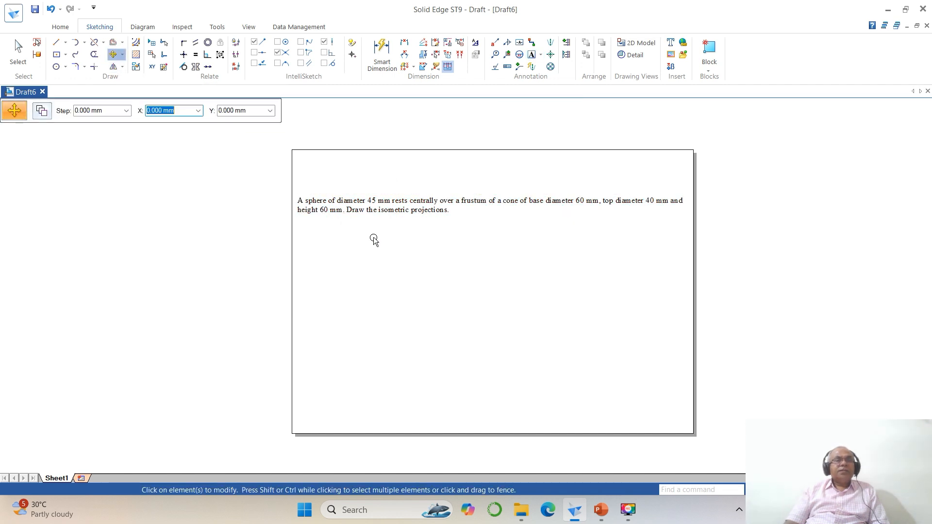
{"action": "left_click", "coordinate": [373, 215]}
{"action": "left_click", "coordinate": [373, 216]}
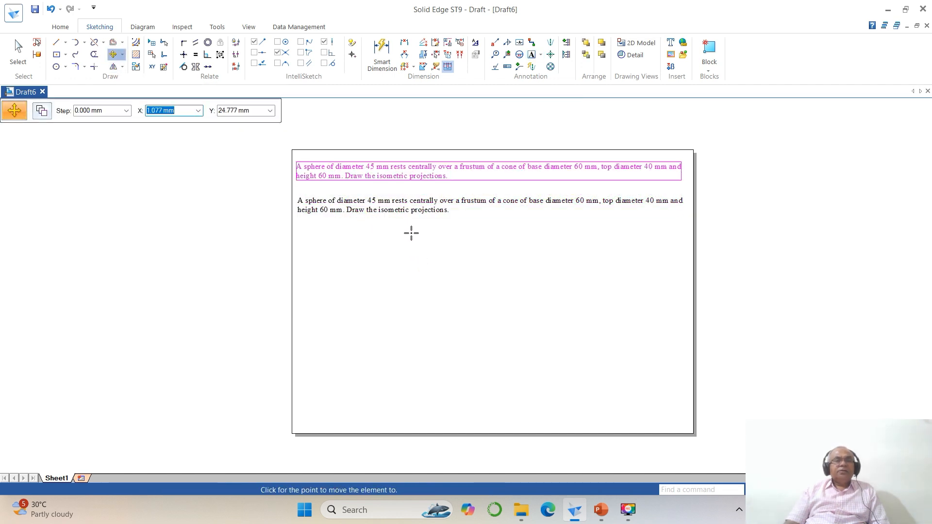
{"action": "left_click", "coordinate": [411, 234]}
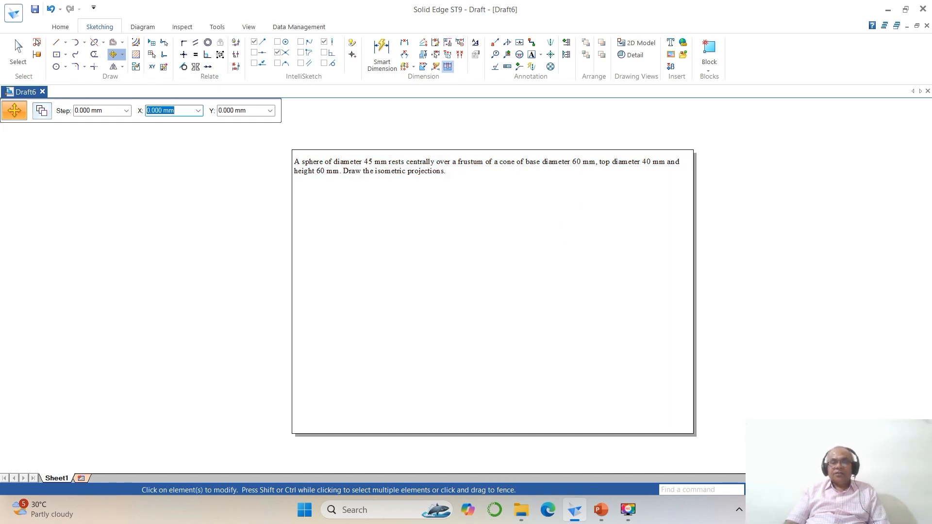
- Draw a 60 mm line at 30 degrees with a 0.05 mm line width in the lower-left part of the sheet
{"action": "left_click", "coordinate": [788, 490]}
{"action": "left_click", "coordinate": [281, 144]}
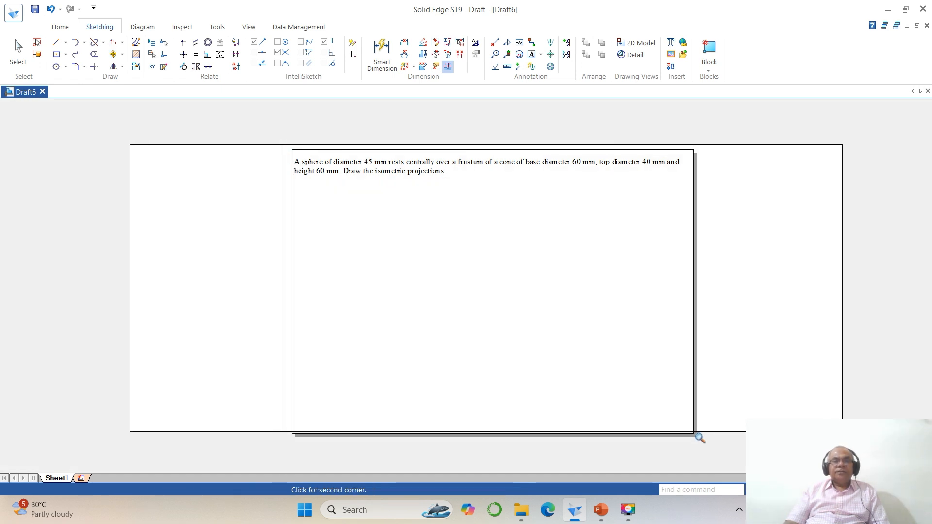
{"action": "left_click", "coordinate": [698, 435]}
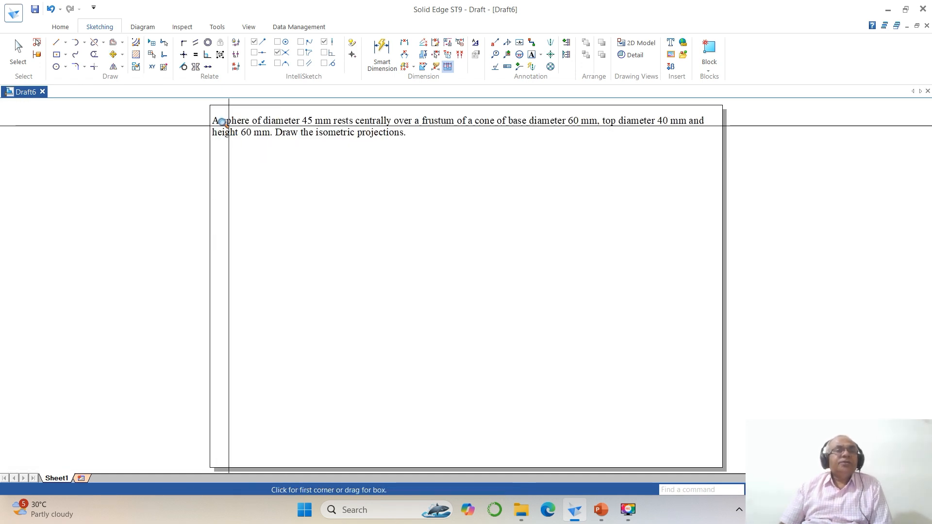
{"action": "left_click", "coordinate": [56, 42]}
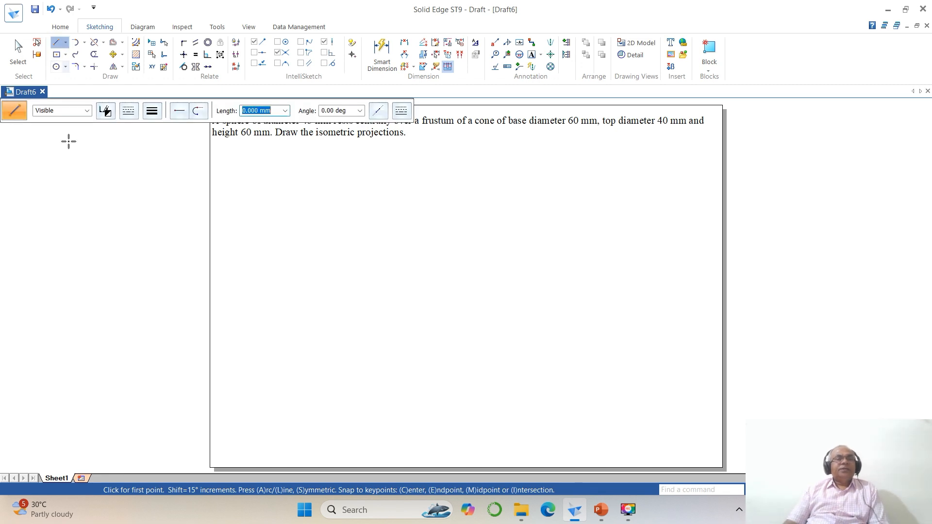
{"action": "left_click", "coordinate": [152, 110]}
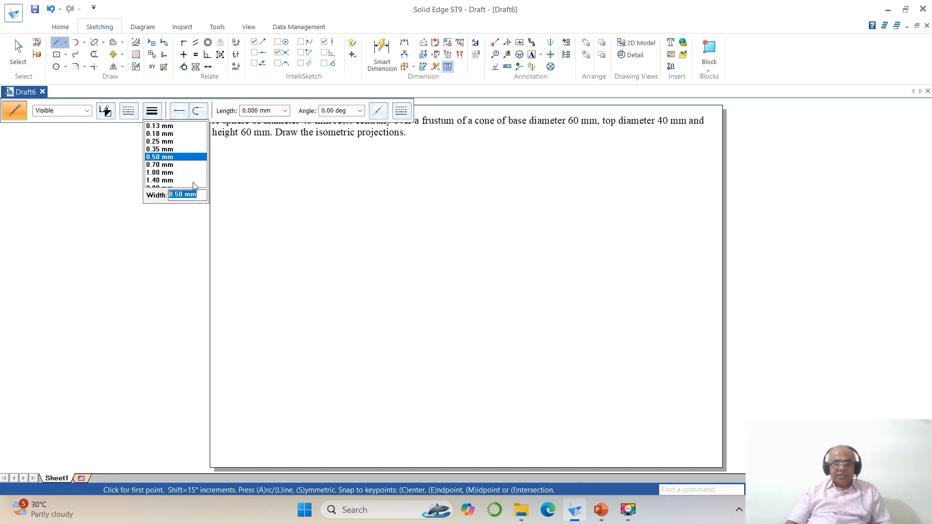
{"action": "type", "text": ".05"}
{"action": "key", "text": "Return"}
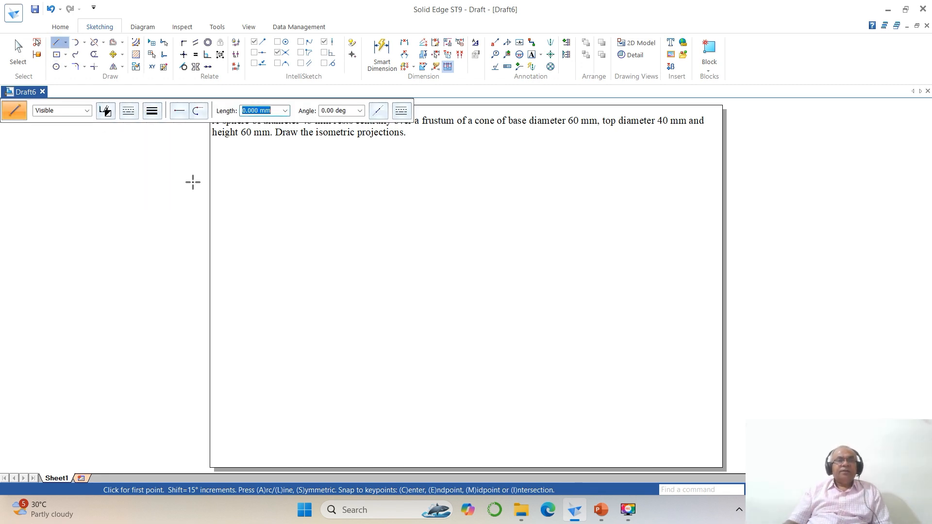
{"action": "left_click", "coordinate": [323, 367]}
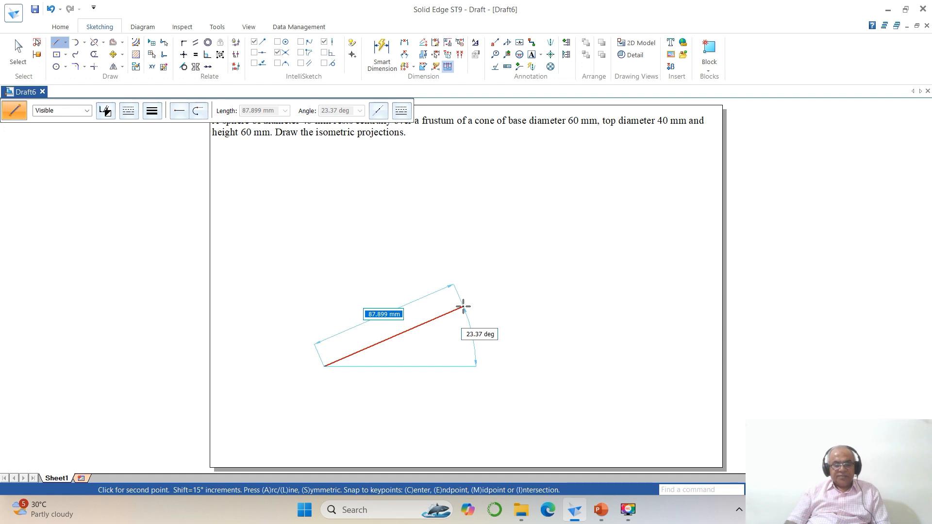
{"action": "type", "text": "60"}
{"action": "key", "text": "Tab"}
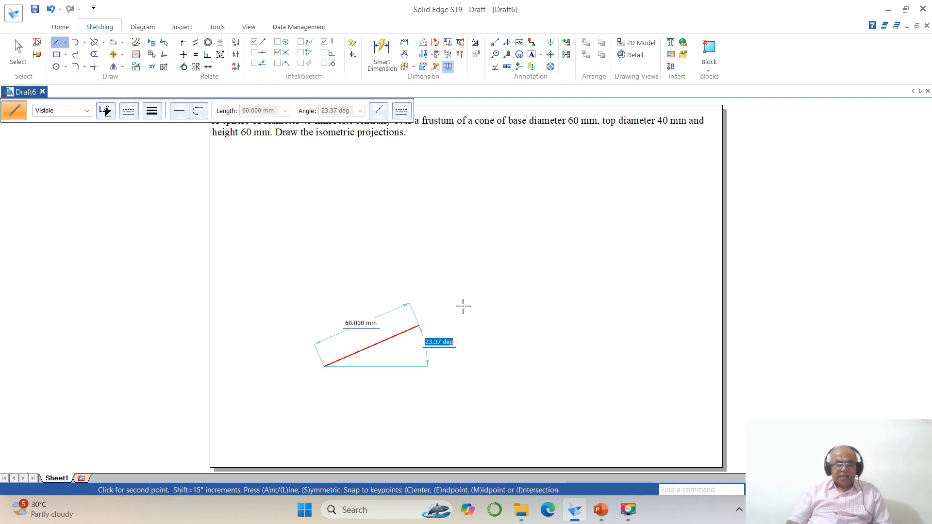
{"action": "type", "text": "30"}
{"action": "key", "text": "Return"}
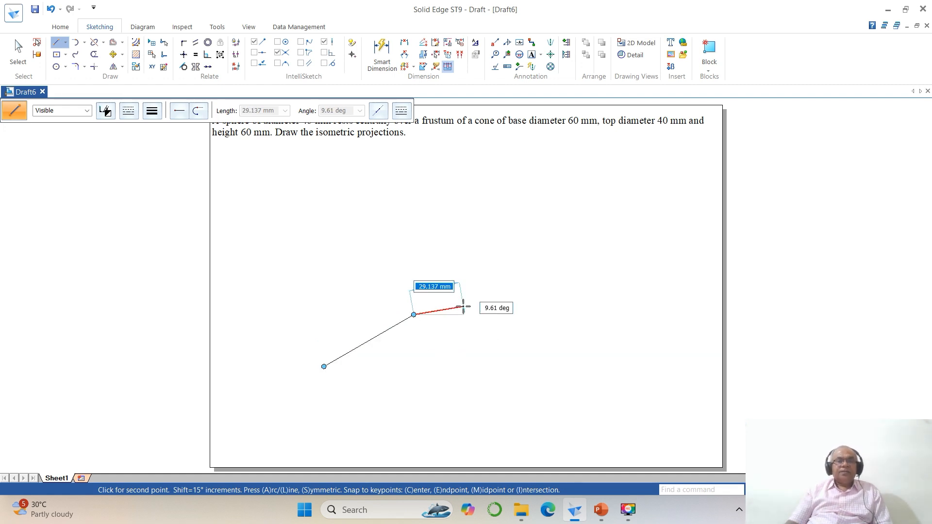
- Draw a second 60 mm line at 150 degrees from the first line's upper end
{"action": "type", "text": "60"}
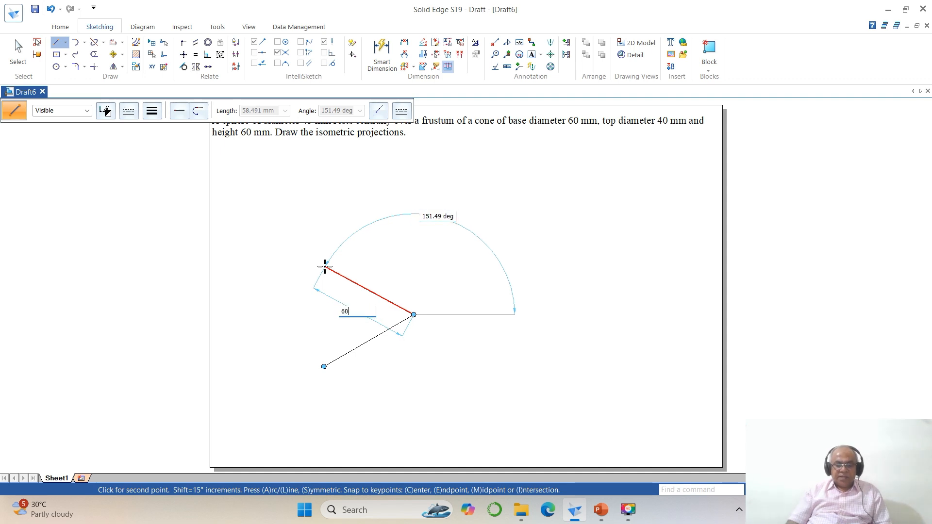
{"action": "key", "text": "Tab"}
{"action": "type", "text": "15"}
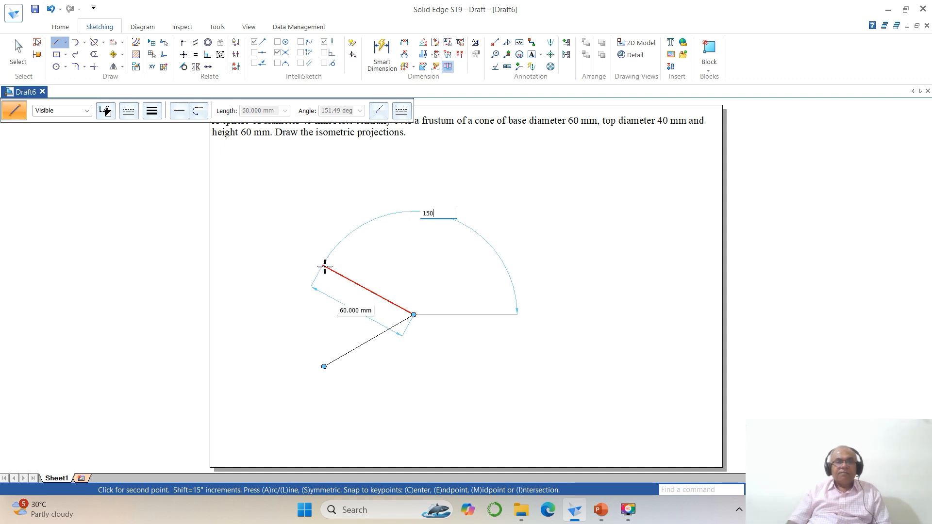
{"action": "type", "text": "0"}
{"action": "key", "text": "Return"}
{"action": "right_click", "coordinate": [336, 275]}
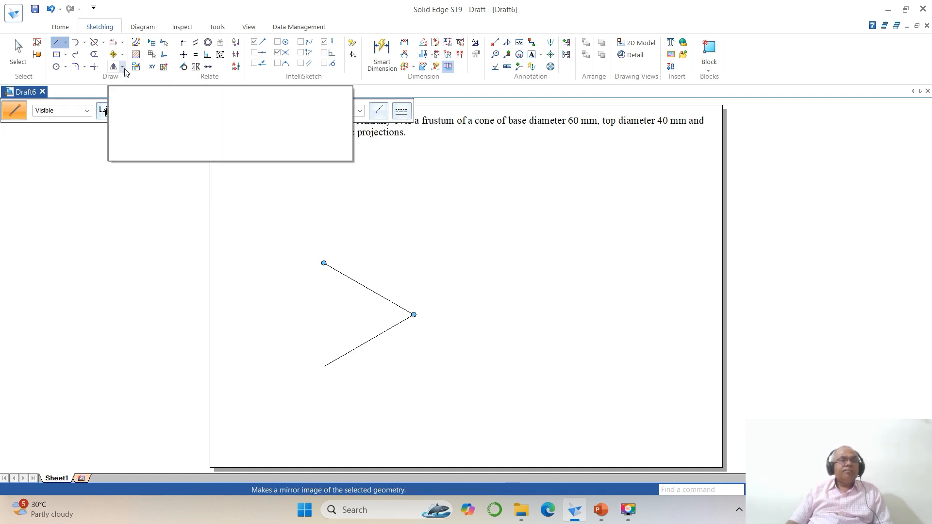
- Copy each of the two lines onto its opposite parallel side, using their endpoints, to close the rhombus
{"action": "left_click", "coordinate": [114, 55]}
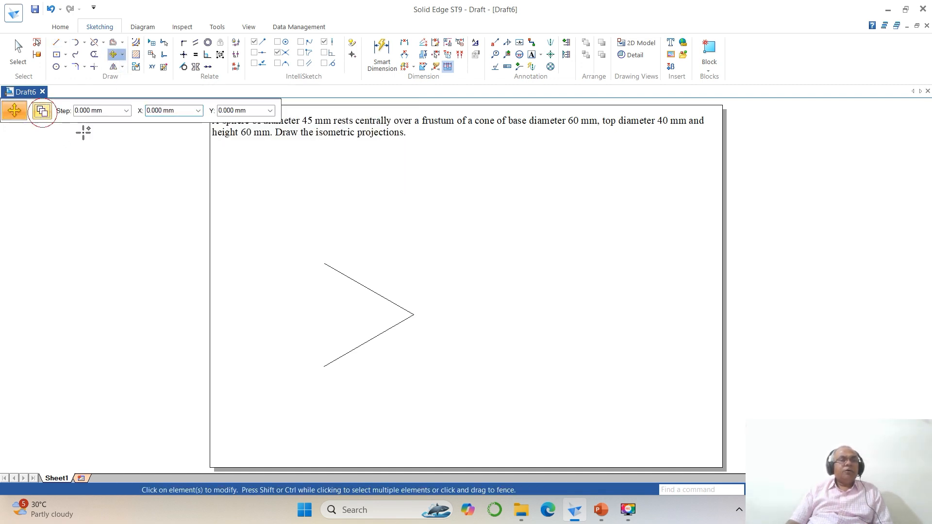
{"action": "left_click", "coordinate": [385, 333]}
{"action": "left_click", "coordinate": [414, 315]}
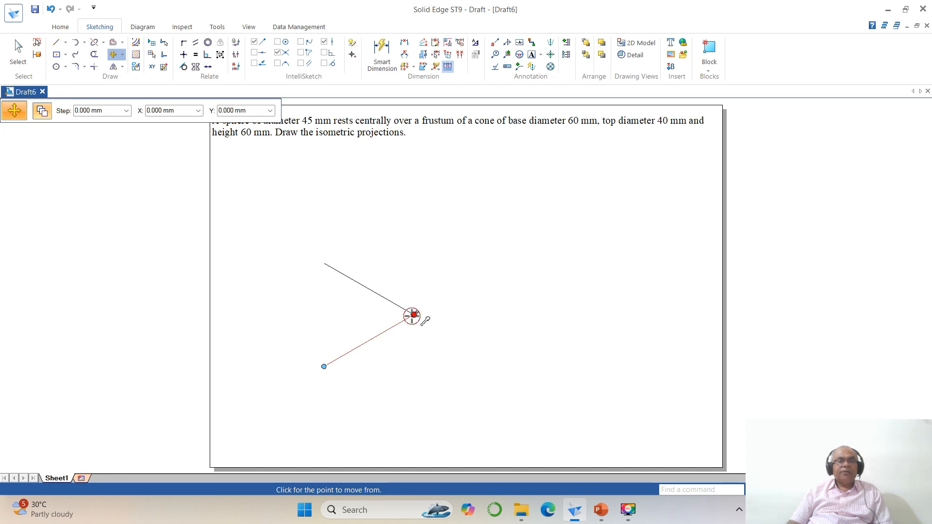
{"action": "left_click", "coordinate": [325, 264]}
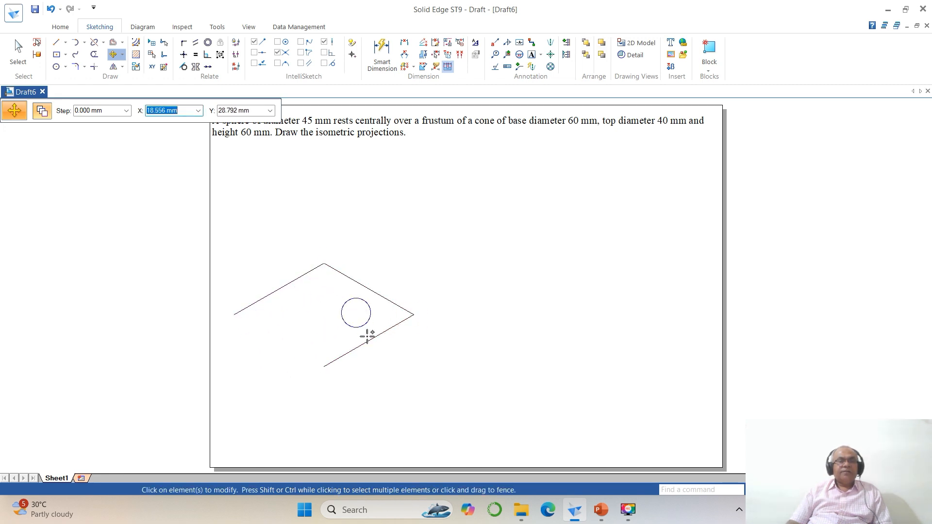
{"action": "left_click", "coordinate": [390, 302]}
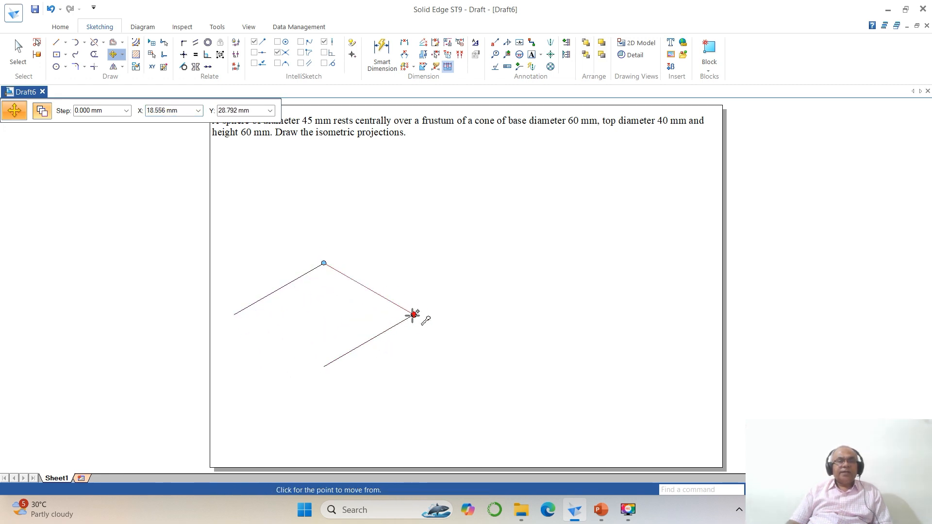
{"action": "left_click", "coordinate": [414, 314]}
{"action": "left_click", "coordinate": [324, 367]}
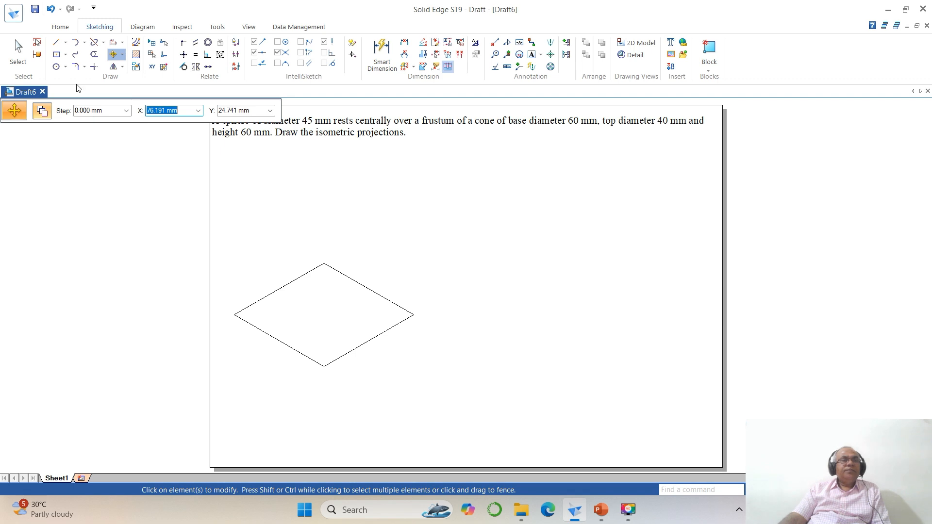
- Draw two lines joining the midpoints of the rhombus's opposite sides
{"action": "left_click", "coordinate": [60, 45]}
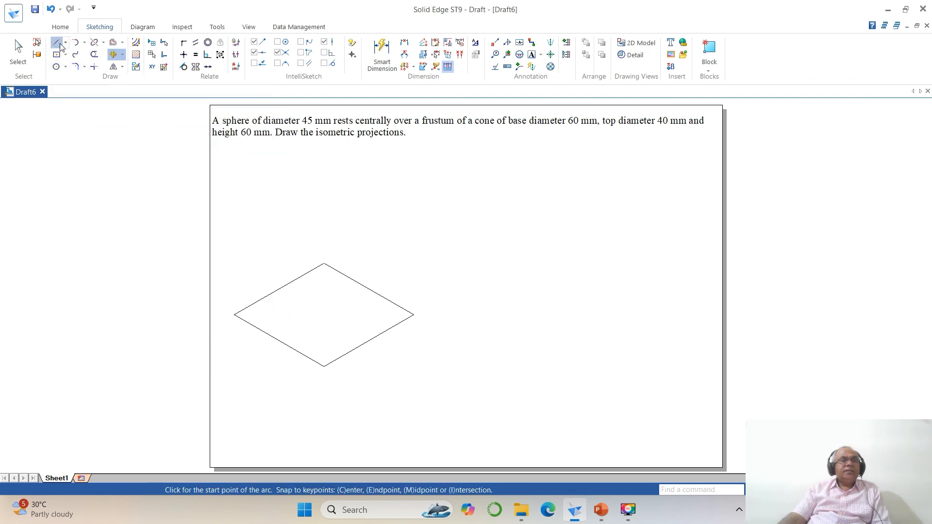
{"action": "left_click", "coordinate": [279, 289]}
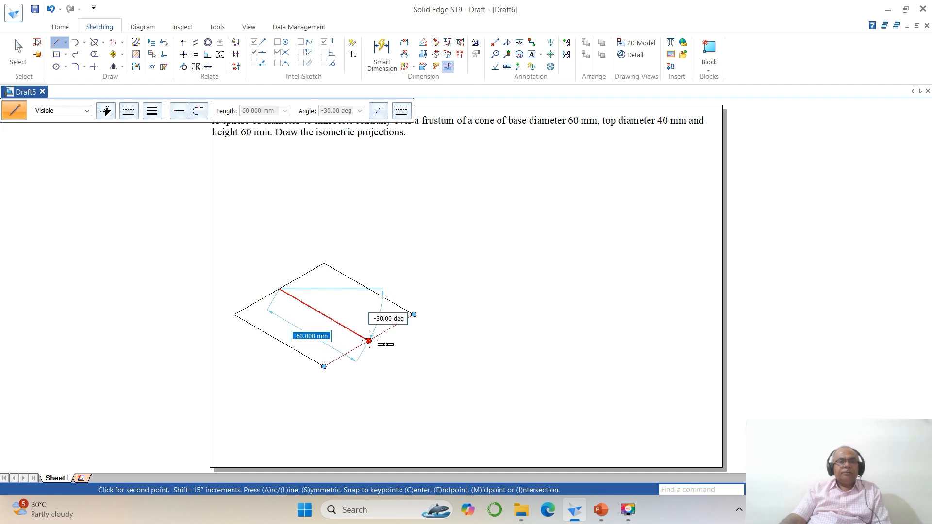
{"action": "left_click", "coordinate": [375, 346]}
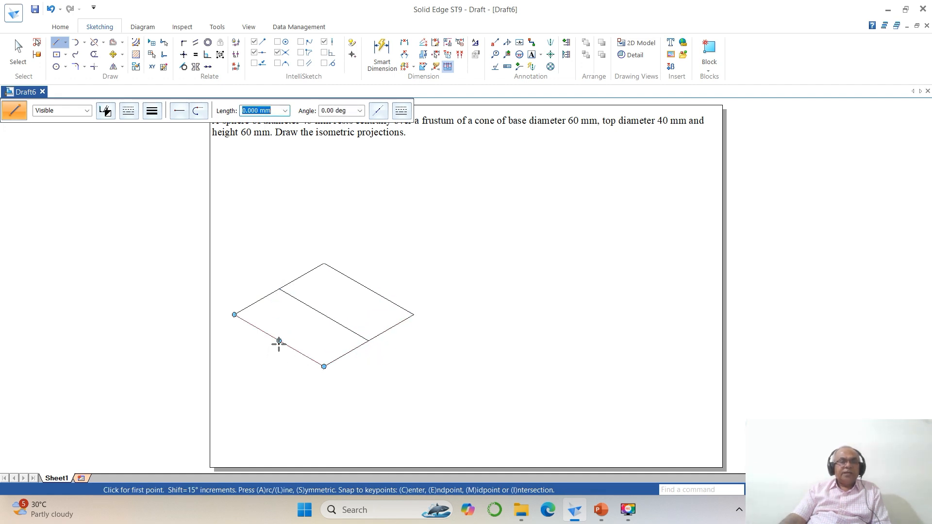
{"action": "left_click", "coordinate": [278, 341]}
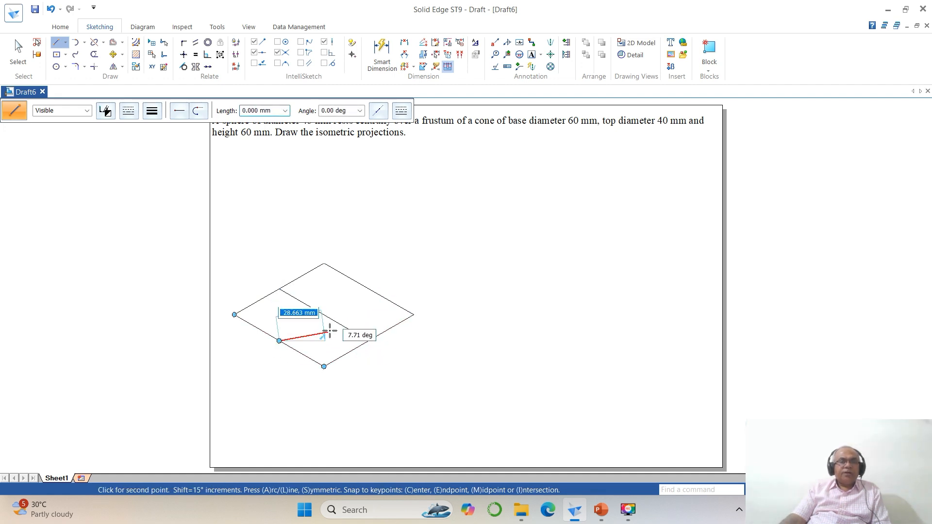
{"action": "left_click", "coordinate": [369, 288]}
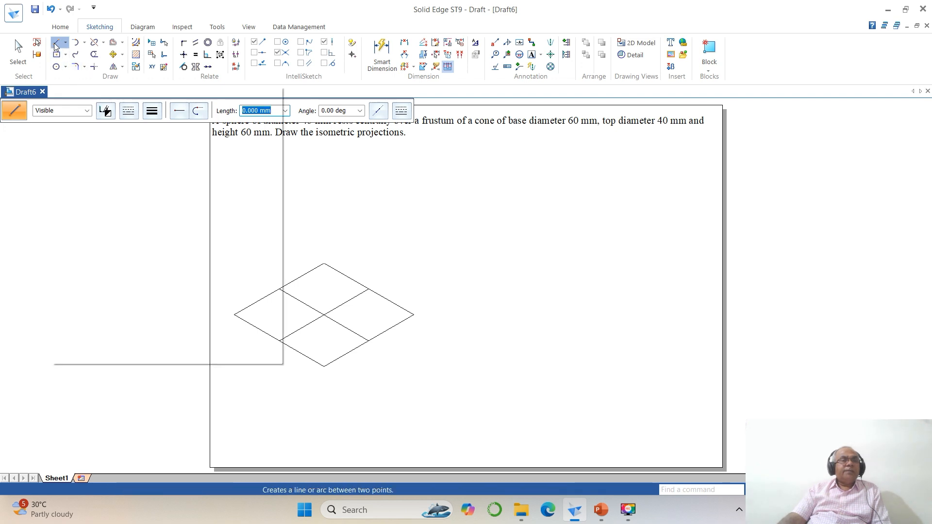
- Join the rhombus's bottom corner to the midpoints of the upper sides and its top corner to the midpoints of the lower sides
{"action": "left_click", "coordinate": [280, 289]}
{"action": "left_click", "coordinate": [325, 366]}
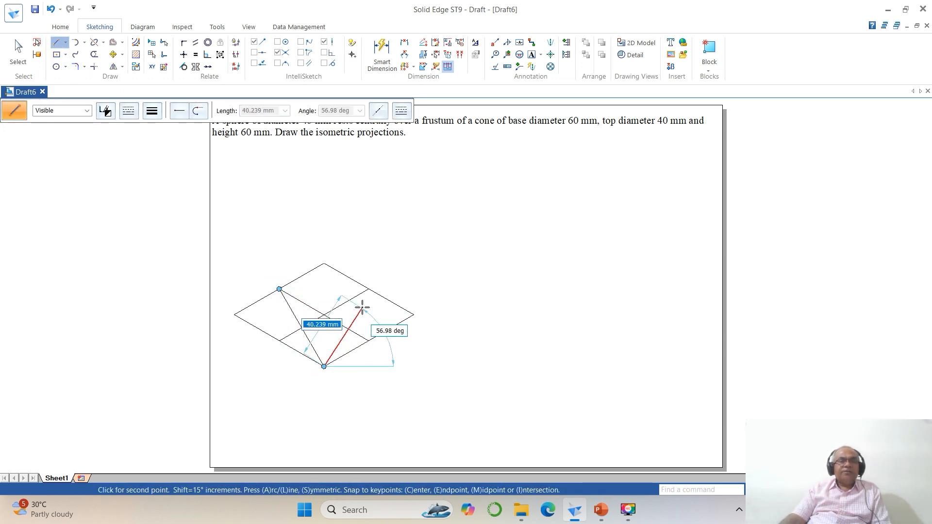
{"action": "left_click", "coordinate": [369, 290]}
{"action": "right_click", "coordinate": [410, 283]}
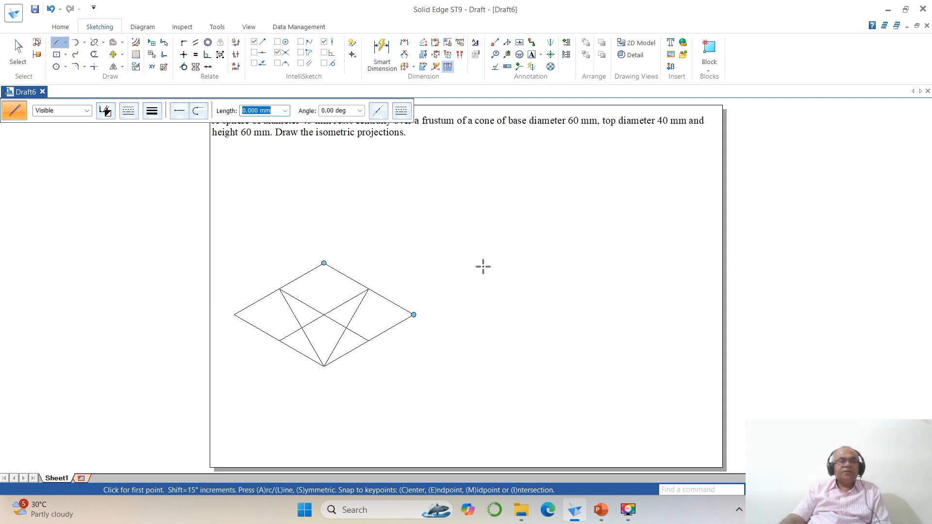
{"action": "left_click", "coordinate": [279, 341]}
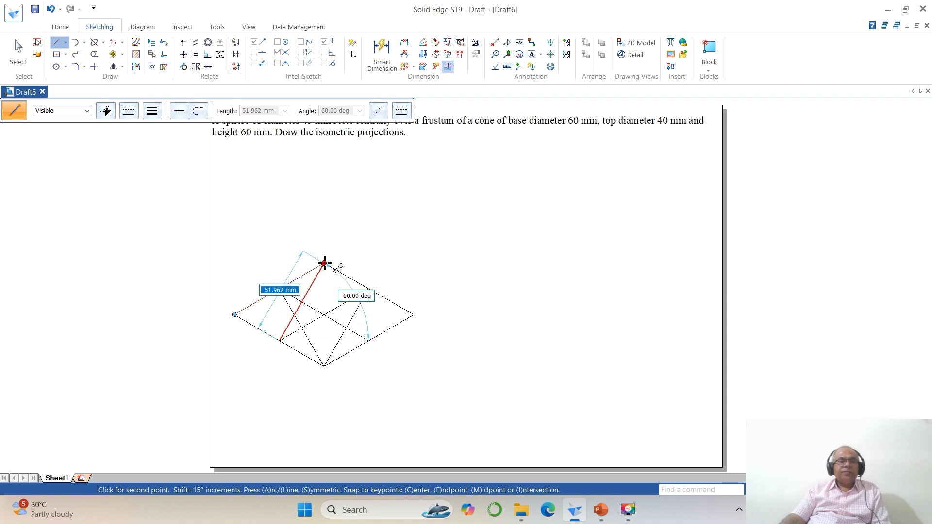
{"action": "left_click", "coordinate": [369, 340]}
{"action": "right_click", "coordinate": [575, 372]}
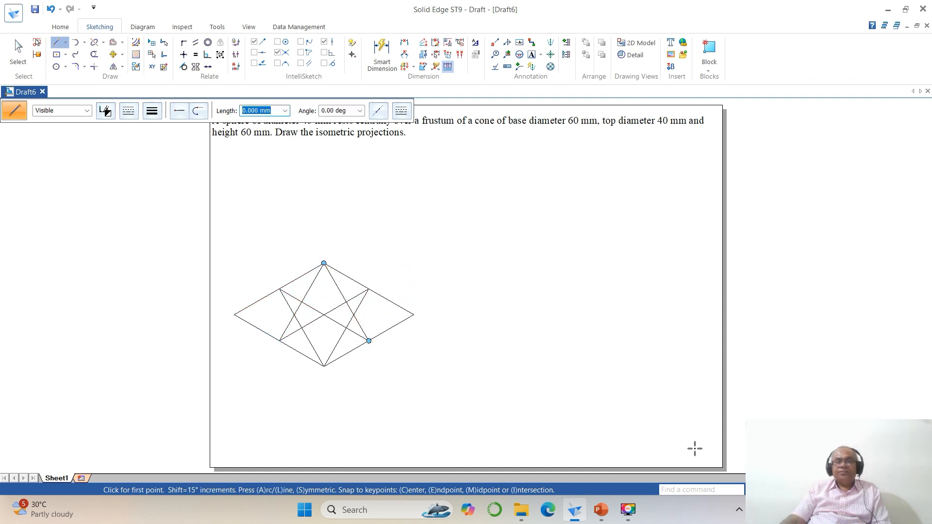
- Draw two large arcs between the rhombus's side midpoints, centred on its top corner for the lower arc and its bottom corner for the upper arc
{"action": "left_click", "coordinate": [791, 490]}
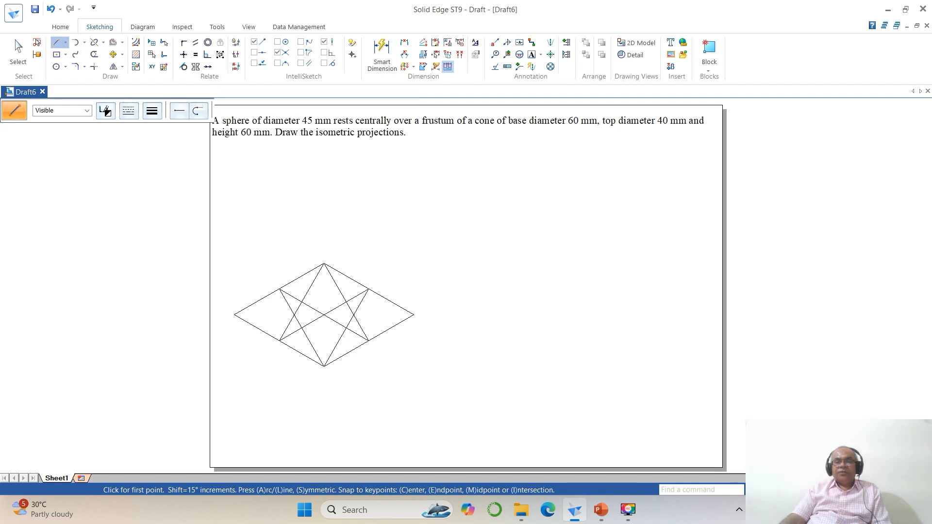
{"action": "left_click", "coordinate": [217, 238]}
{"action": "left_click", "coordinate": [482, 415]}
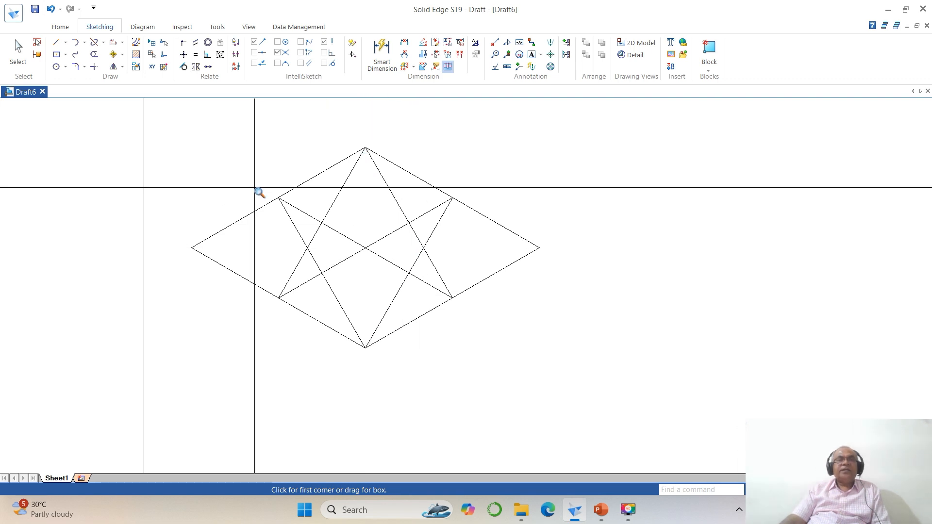
{"action": "left_click", "coordinate": [84, 43]}
{"action": "left_click", "coordinate": [104, 79]}
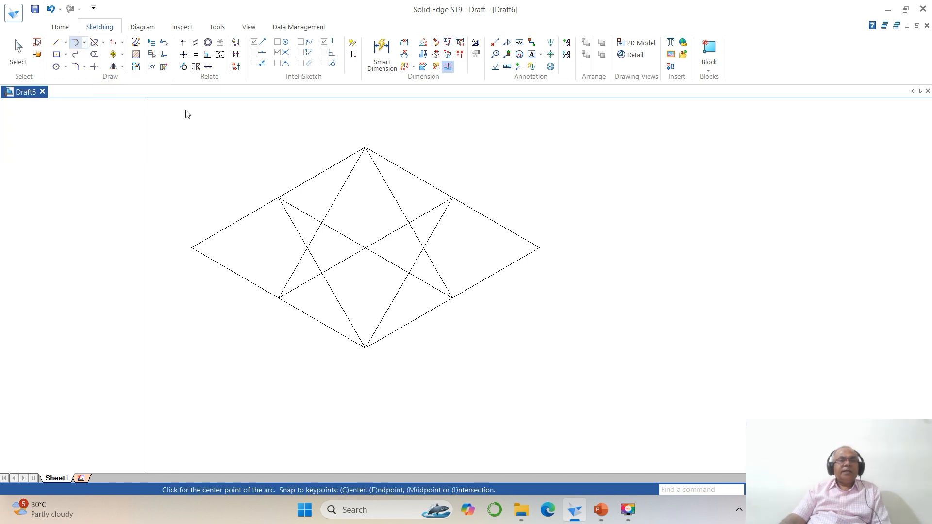
{"action": "left_click", "coordinate": [366, 147]}
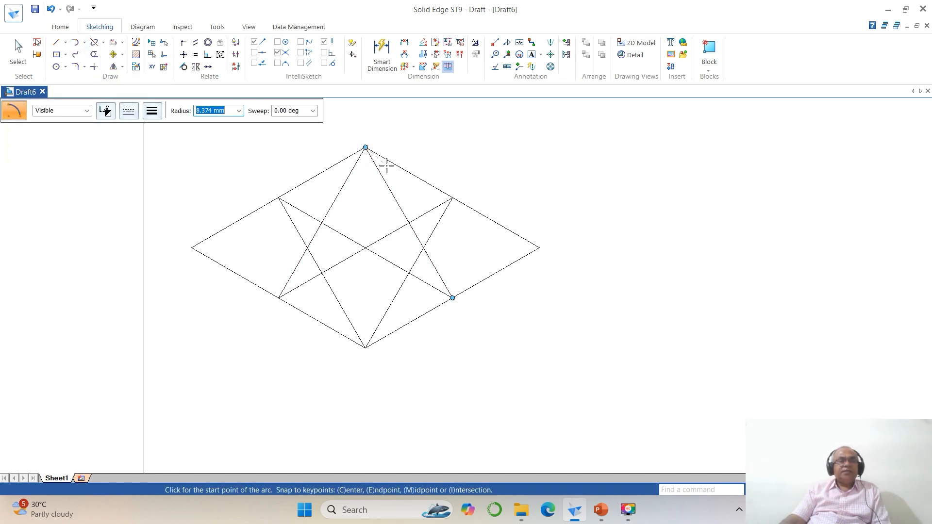
{"action": "left_click", "coordinate": [278, 297]}
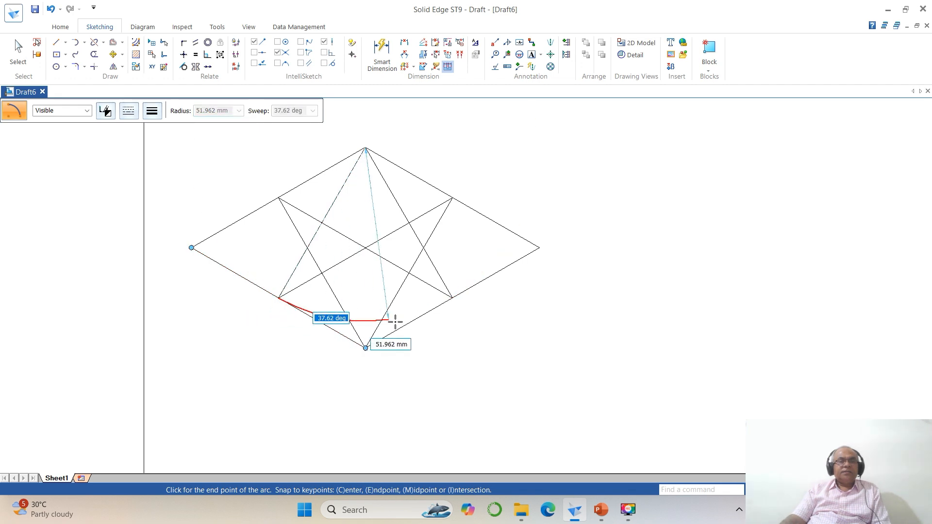
{"action": "left_click", "coordinate": [452, 297]}
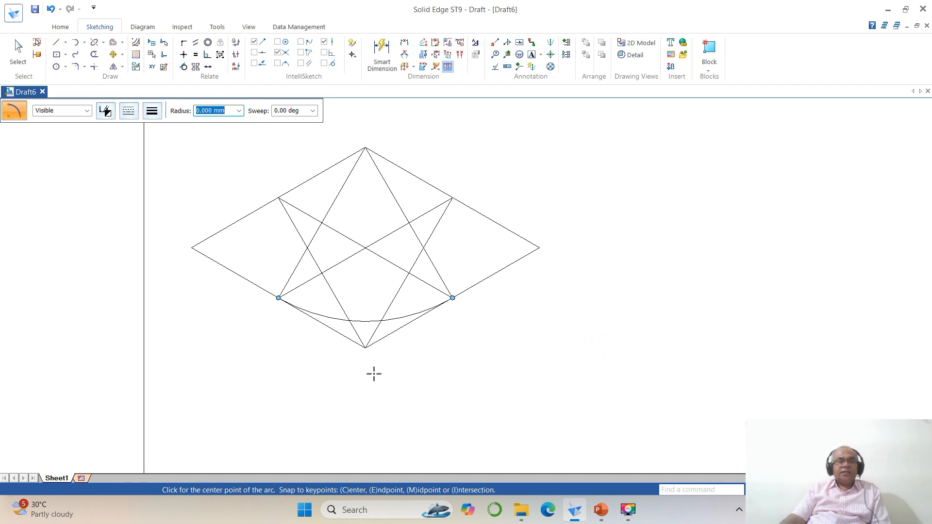
{"action": "left_click", "coordinate": [366, 348]}
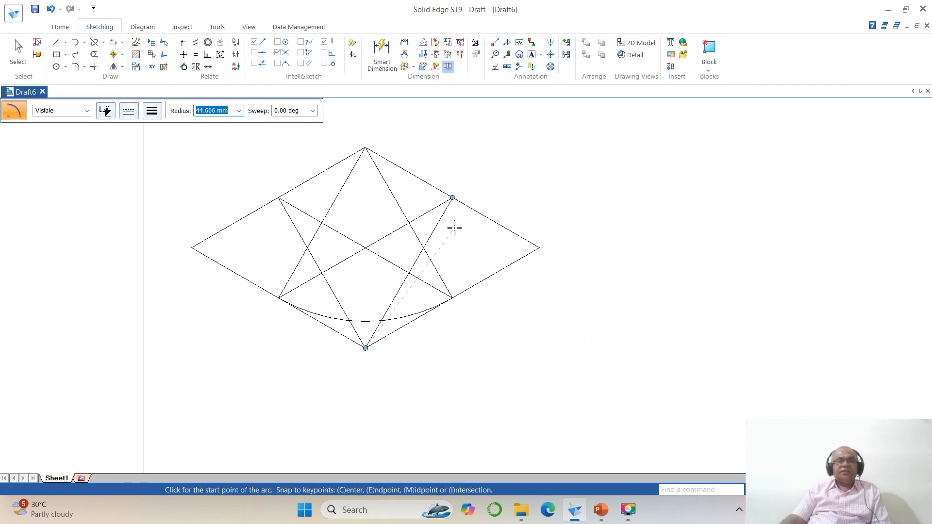
{"action": "left_click", "coordinate": [451, 198]}
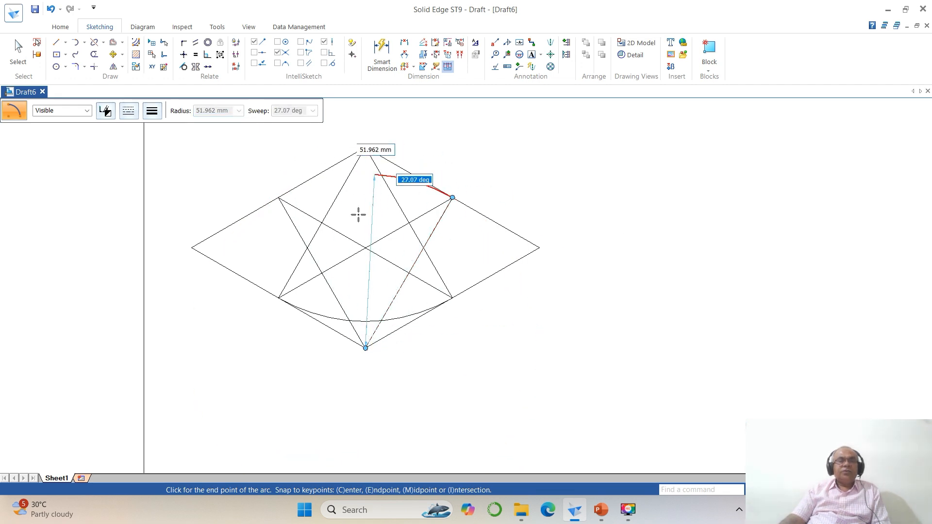
{"action": "left_click", "coordinate": [278, 198]}
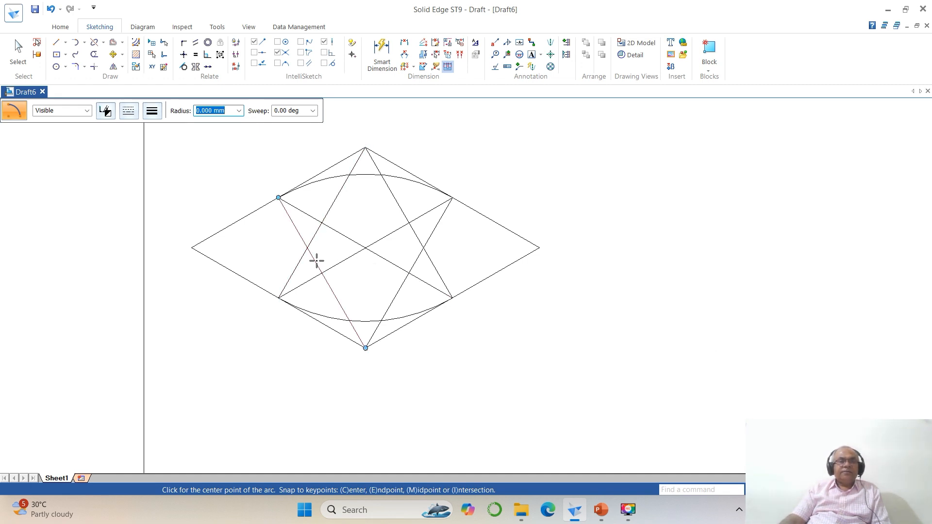
- Close the isometric base circle with two small end arcs centred on the diagonal construction lines' intersections, each joining the adjacent side midpoints
{"action": "left_click", "coordinate": [308, 248]}
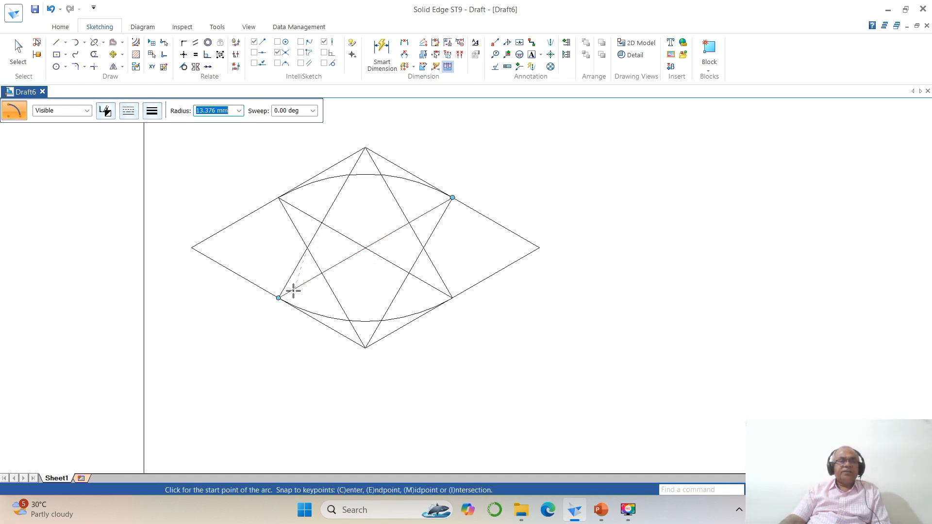
{"action": "left_click", "coordinate": [279, 297]}
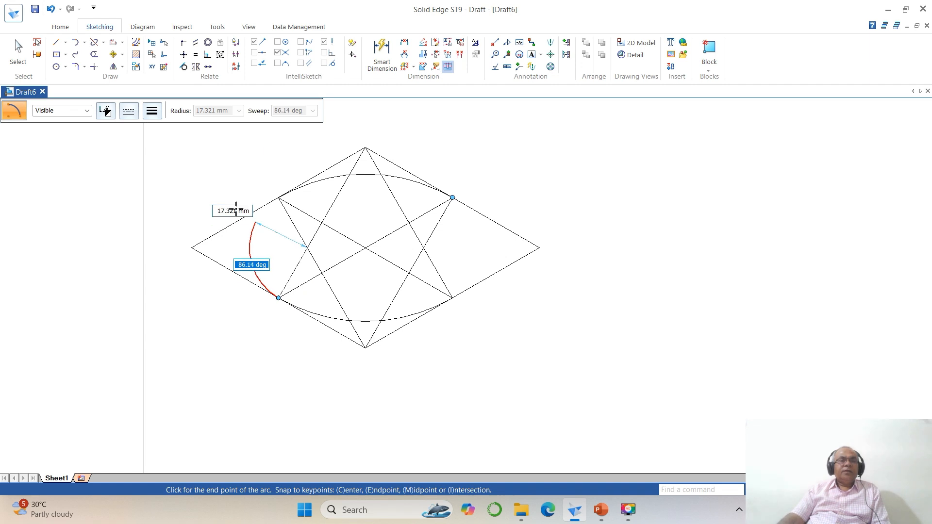
{"action": "left_click", "coordinate": [279, 200]}
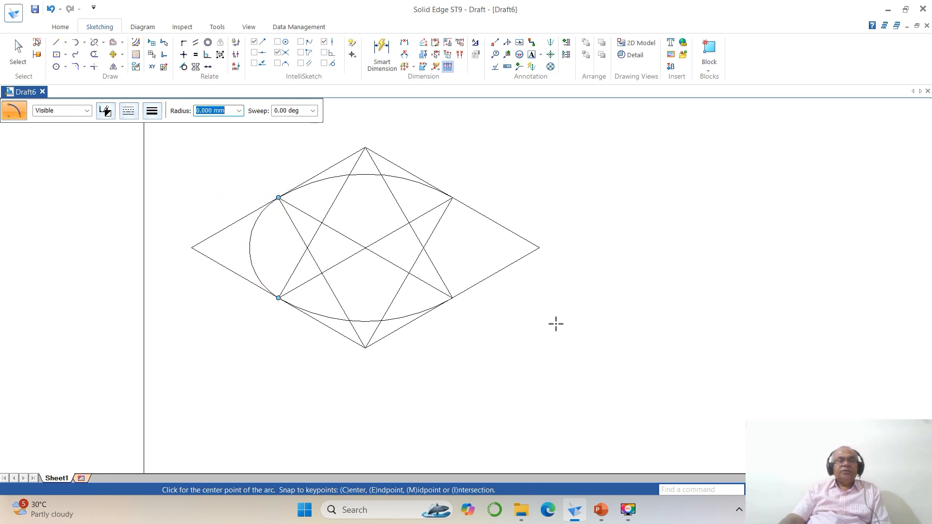
{"action": "left_click", "coordinate": [424, 249]}
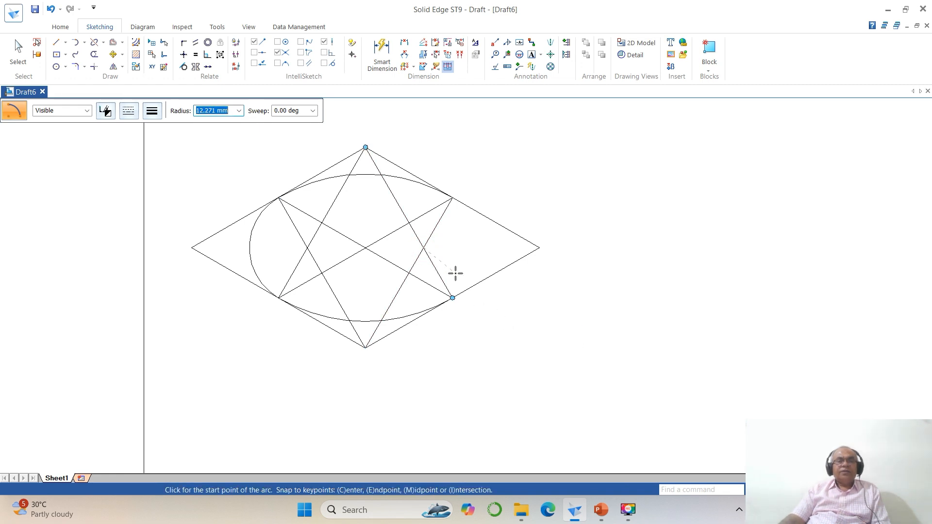
{"action": "left_click", "coordinate": [452, 298]}
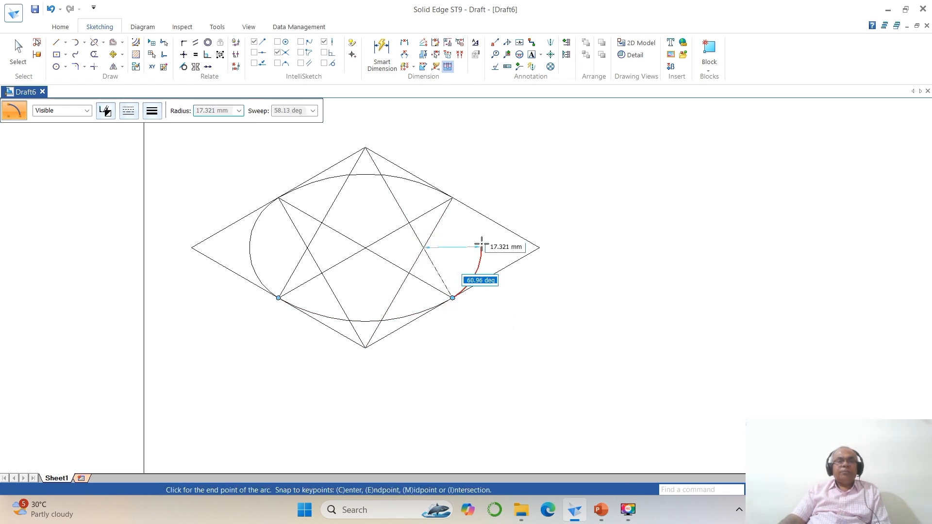
{"action": "left_click", "coordinate": [452, 198]}
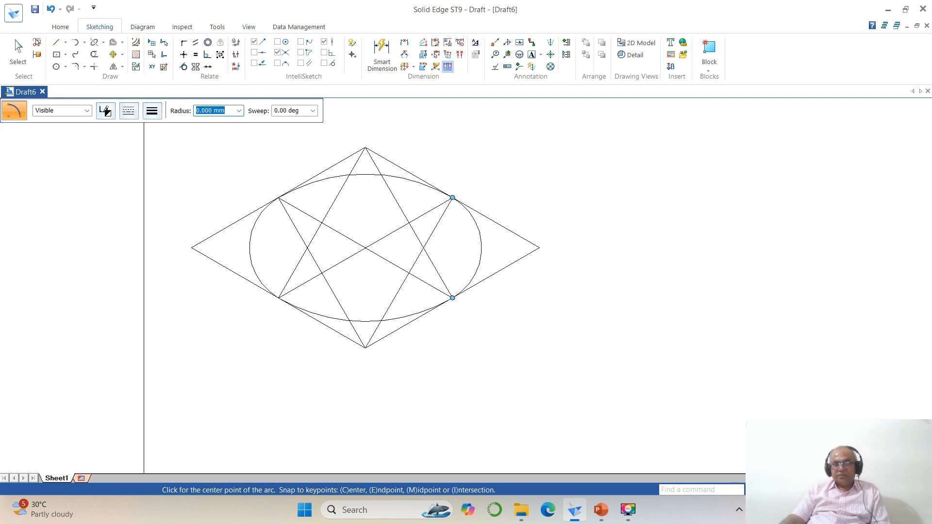
- Draw a 60 mm axis line at 90 degrees upward from the centre of the base rhombus
{"action": "left_click", "coordinate": [816, 489]}
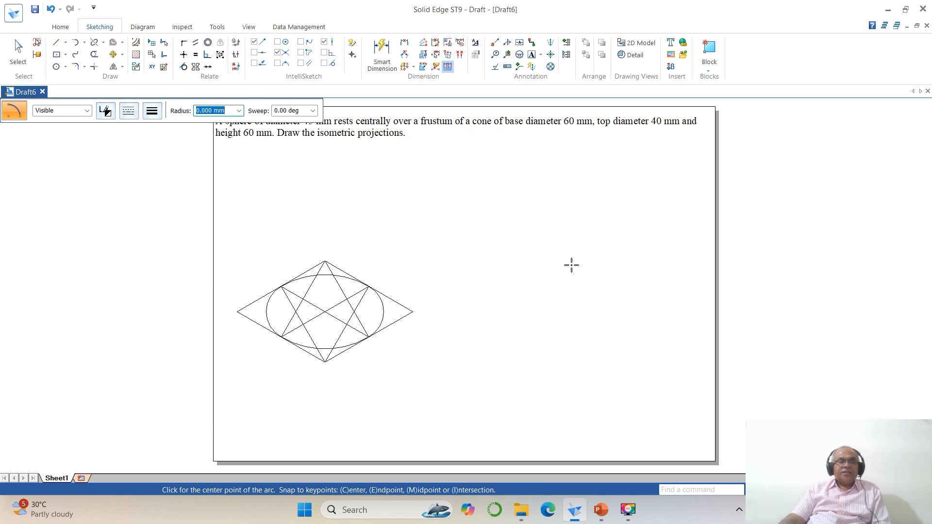
{"action": "left_click", "coordinate": [56, 42]}
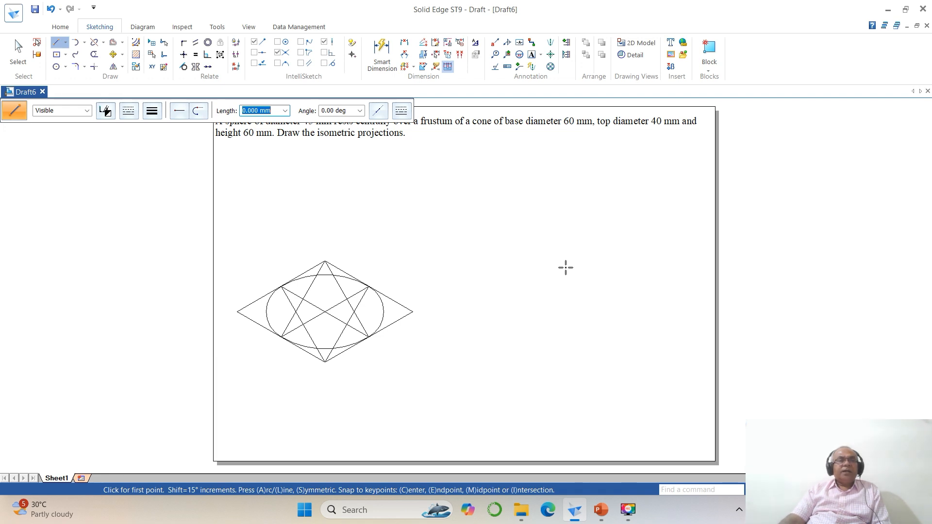
{"action": "left_click", "coordinate": [324, 312]}
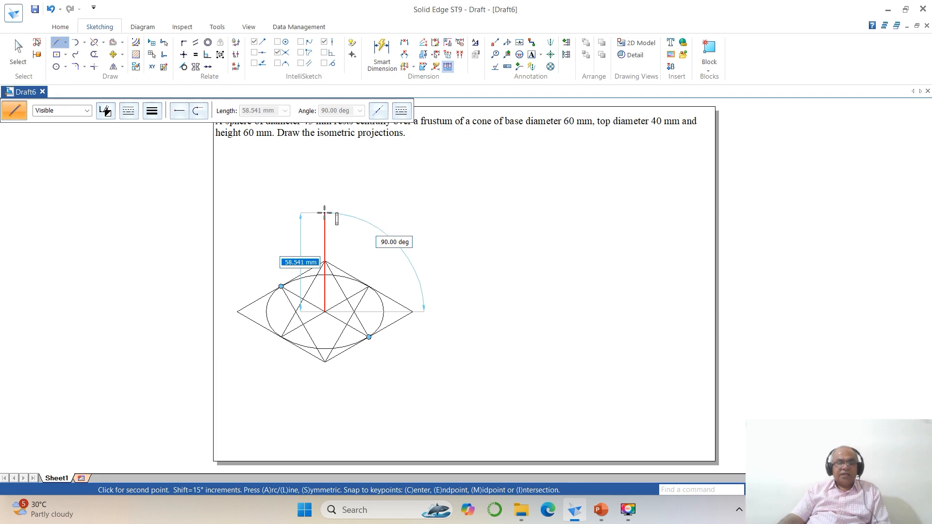
{"action": "type", "text": "60"}
{"action": "key", "text": "Tab"}
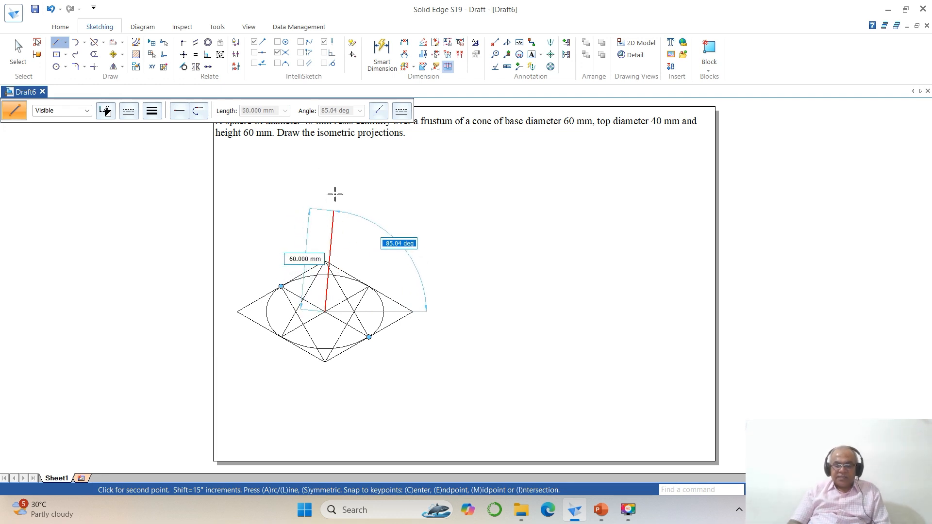
{"action": "type", "text": "90"}
{"action": "key", "text": "Return"}
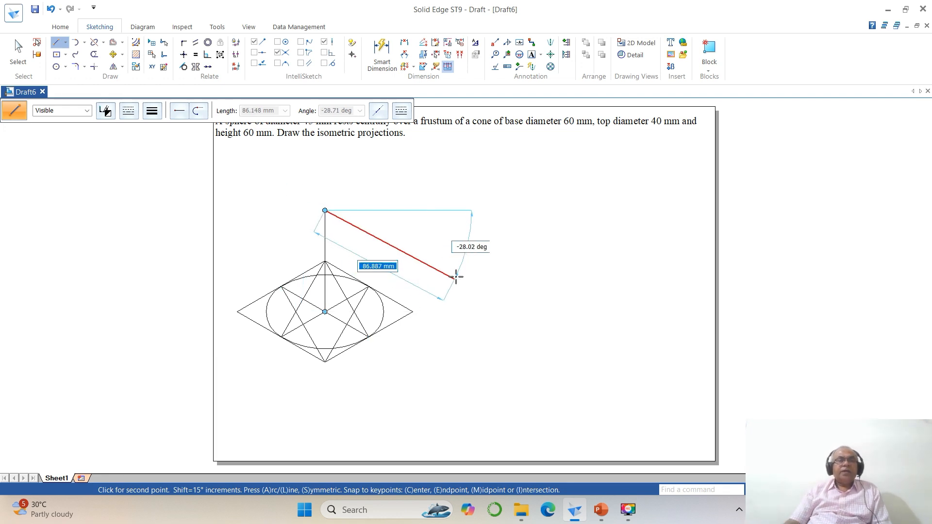
{"action": "right_click", "coordinate": [497, 293]}
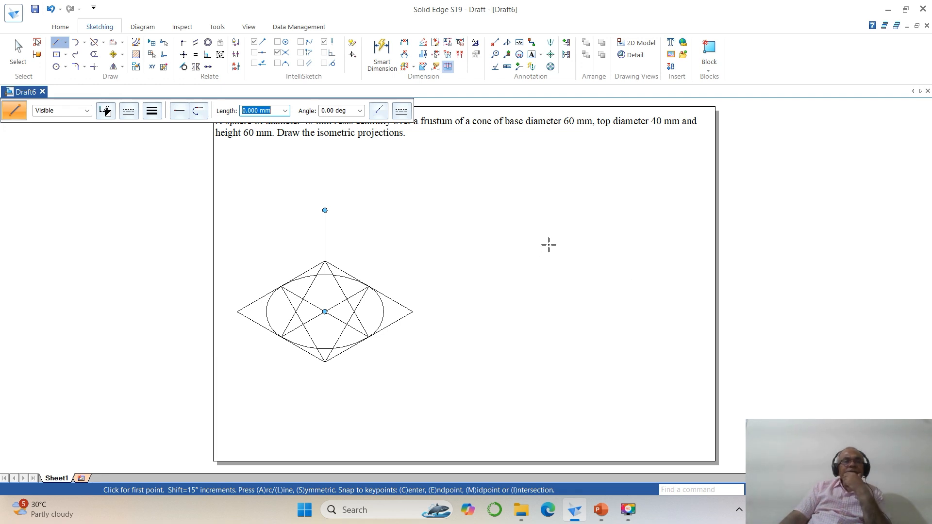
{"action": "key", "text": "Escape"}
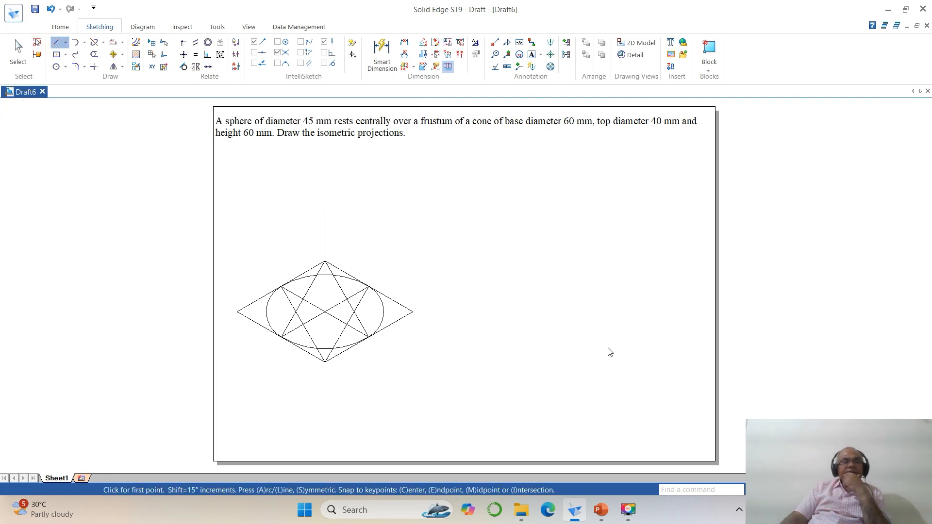
- Draw a 40 mm line at 30 degrees in the empty area to the right of the base construction
{"action": "left_click", "coordinate": [555, 313]}
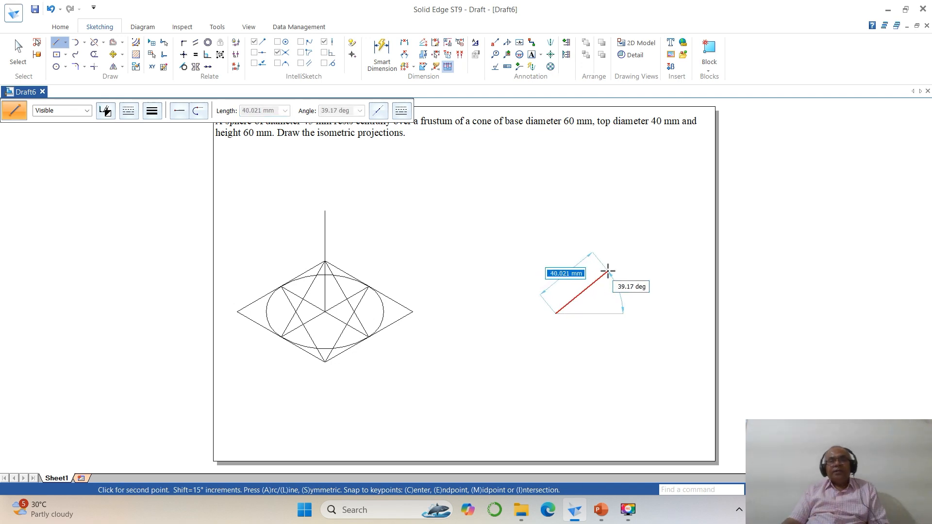
{"action": "type", "text": "40"}
{"action": "key", "text": "Tab"}
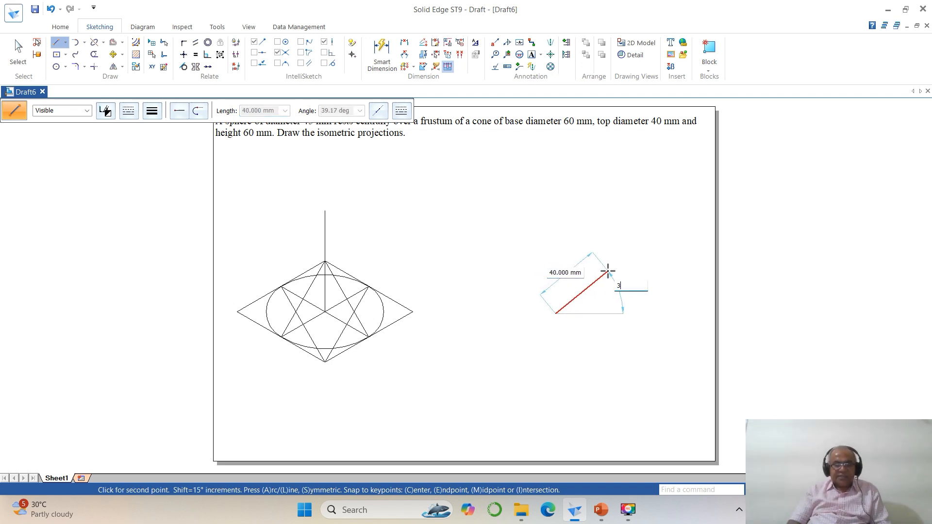
{"action": "type", "text": "30"}
{"action": "key", "text": "Return"}
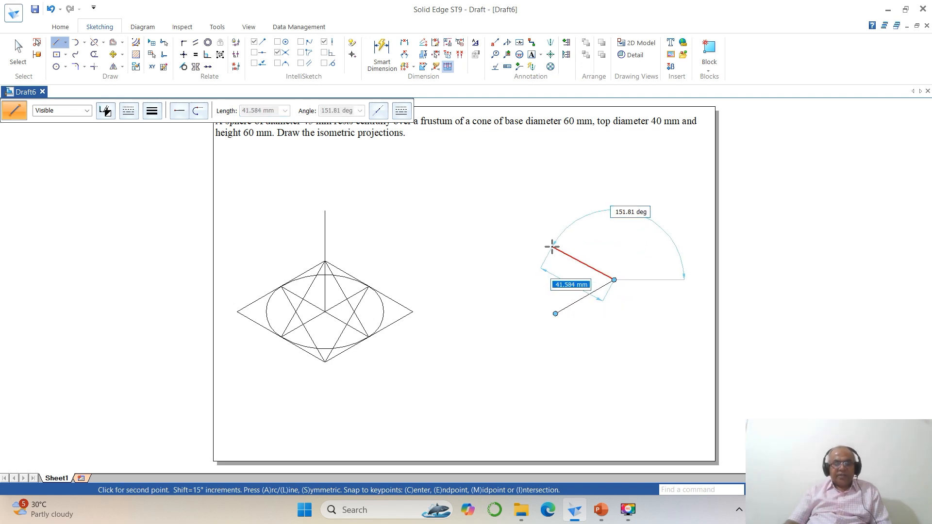
- Draw a second 40 mm line at 150 degrees from the upper end of the first 40 mm line
{"action": "type", "text": "40"}
{"action": "key", "text": "Tab"}
{"action": "type", "text": "1"}
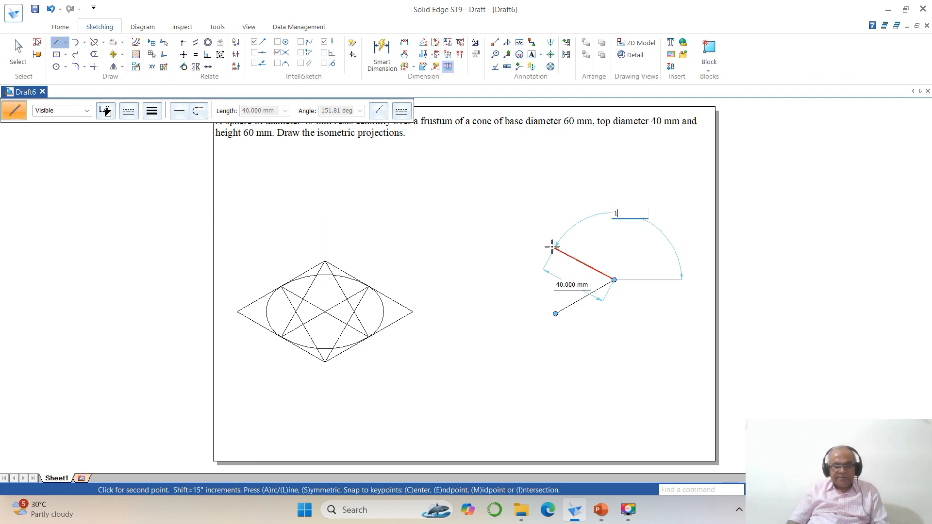
{"action": "type", "text": "50"}
{"action": "key", "text": "Return"}
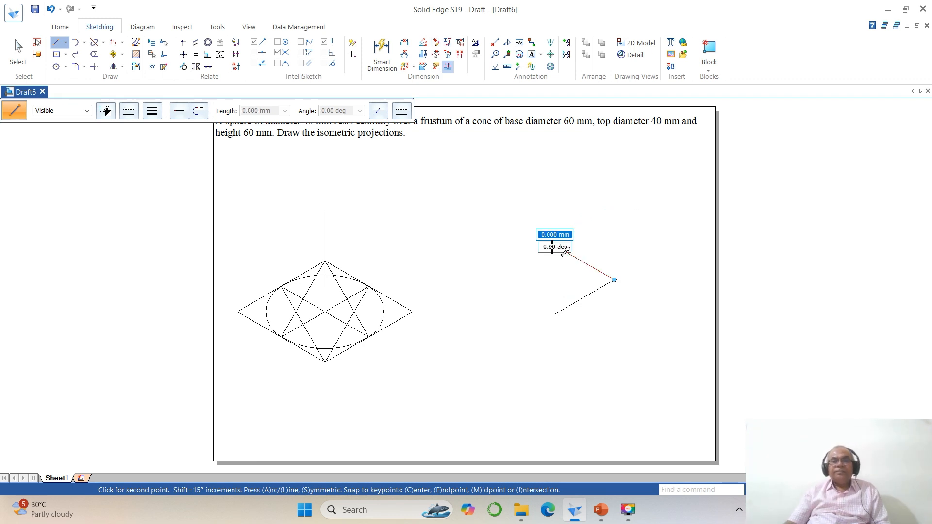
{"action": "right_click", "coordinate": [553, 251]}
- Copy each of the two 40 mm lines onto its opposite parallel side, using their endpoints, to close the smaller rhombus
{"action": "left_click", "coordinate": [778, 490]}
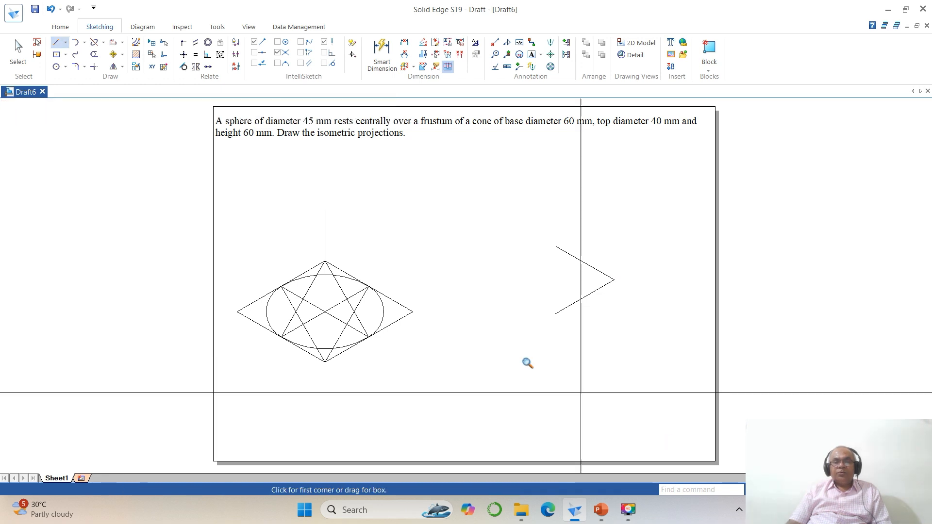
{"action": "left_click", "coordinate": [310, 203]}
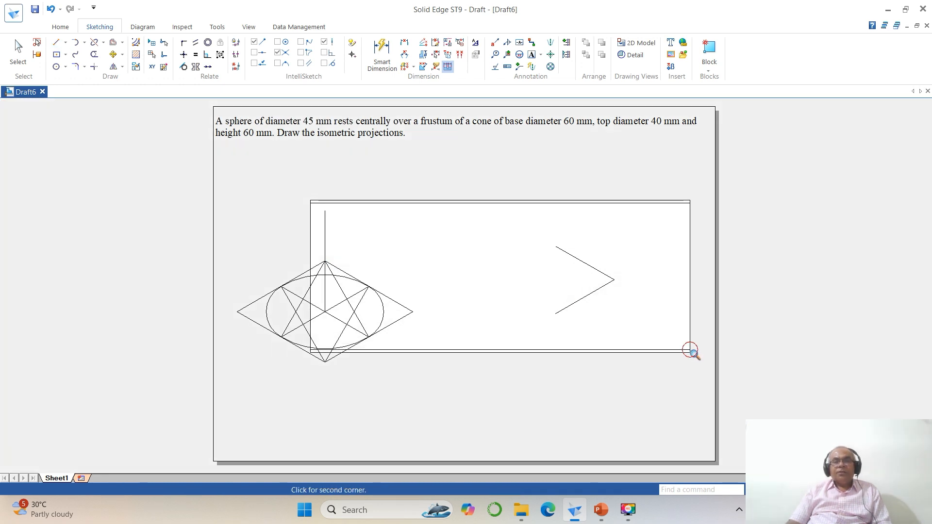
{"action": "left_click", "coordinate": [693, 349]}
{"action": "left_click", "coordinate": [113, 53]}
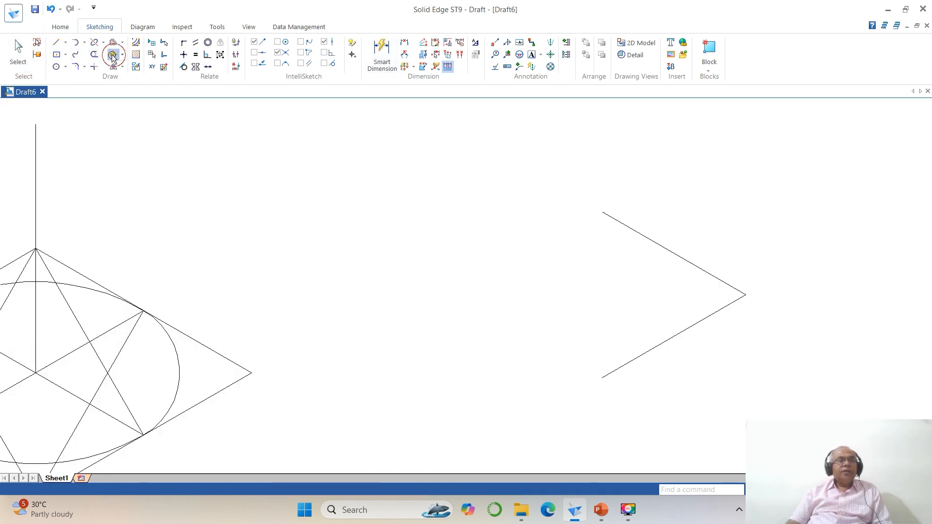
{"action": "left_click", "coordinate": [42, 111]}
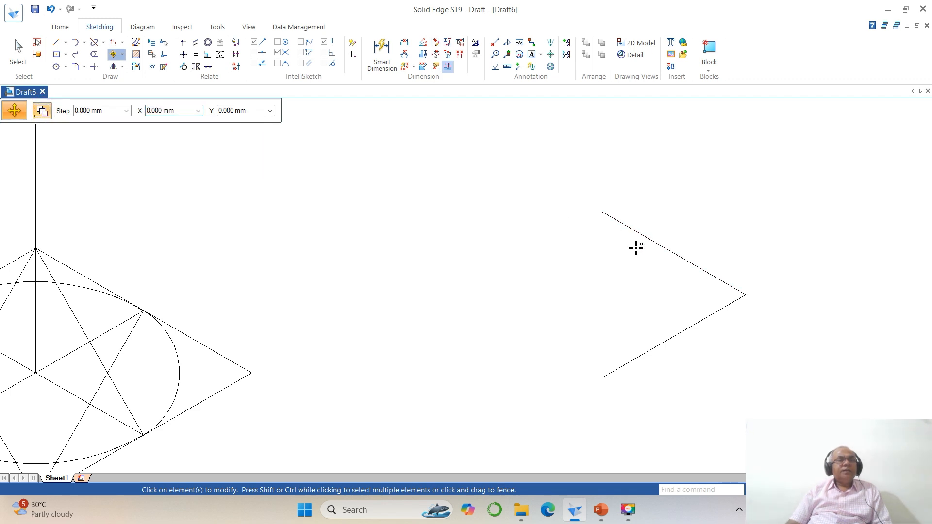
{"action": "left_click", "coordinate": [706, 318]}
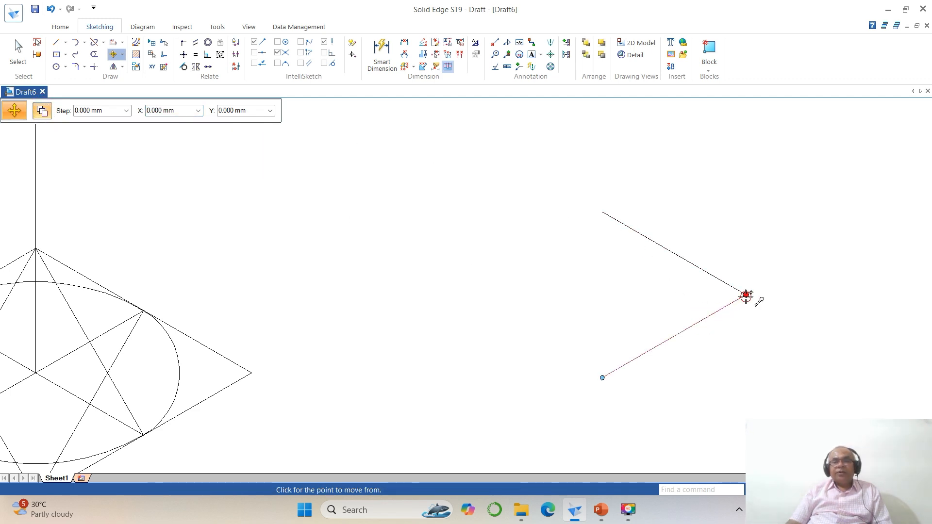
{"action": "left_click", "coordinate": [747, 294]}
{"action": "left_click", "coordinate": [602, 212]}
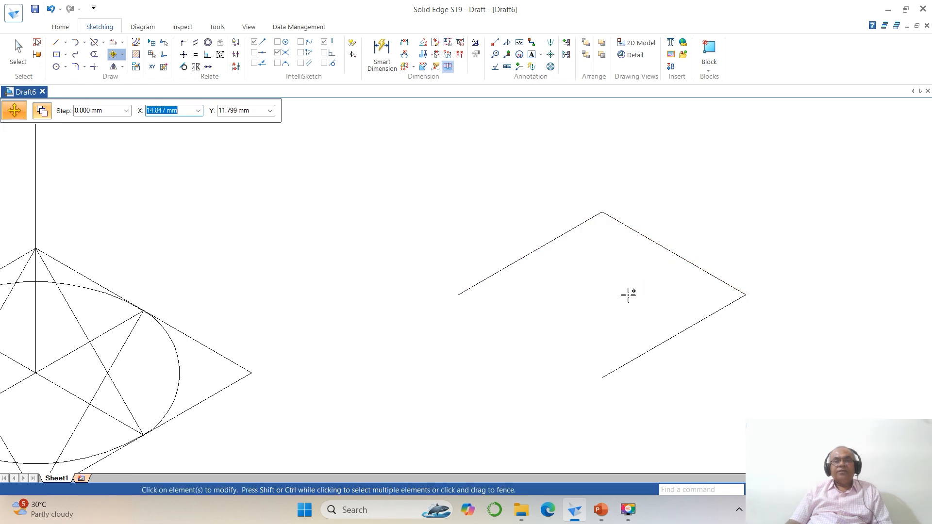
{"action": "left_click", "coordinate": [664, 251]}
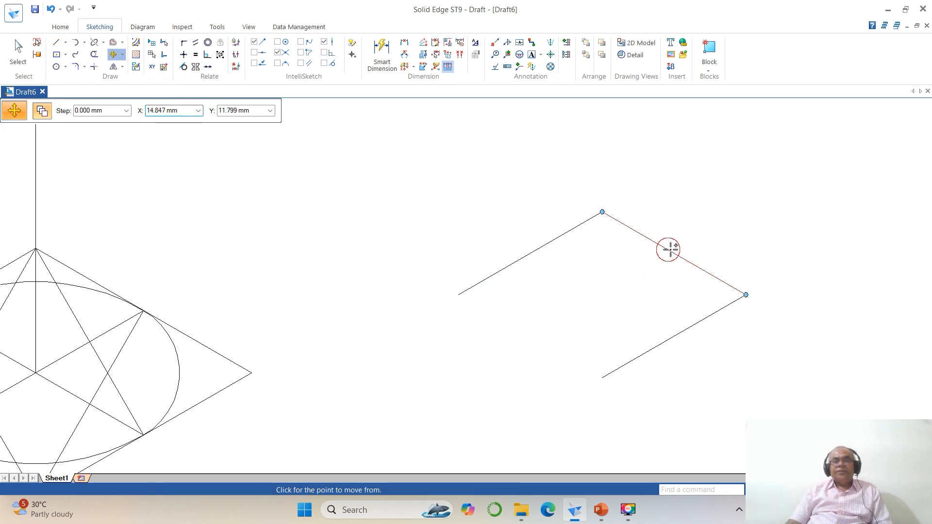
{"action": "left_click", "coordinate": [746, 295]}
{"action": "left_click", "coordinate": [602, 377]}
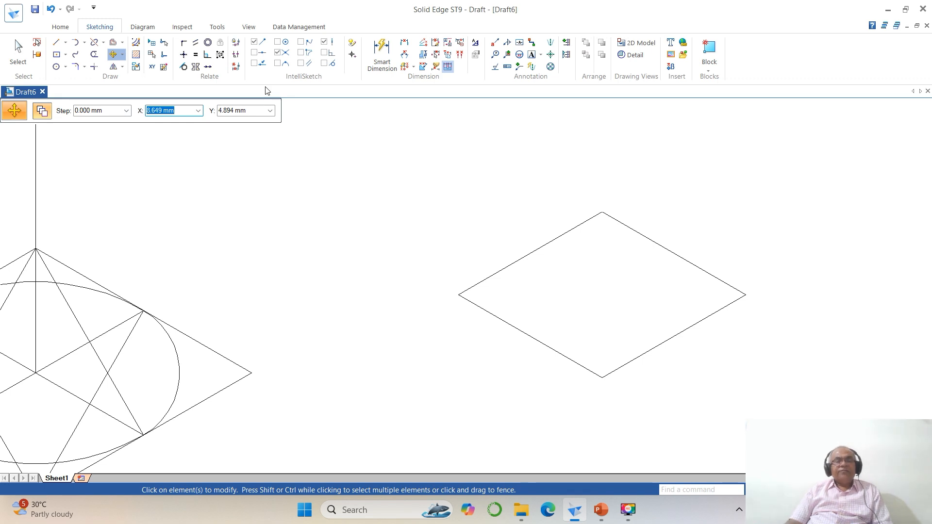
- Enable midpoint snapping and draw two lines joining the midpoints of opposite sides of the 40 mm rhombus
{"action": "left_click", "coordinate": [254, 53]}
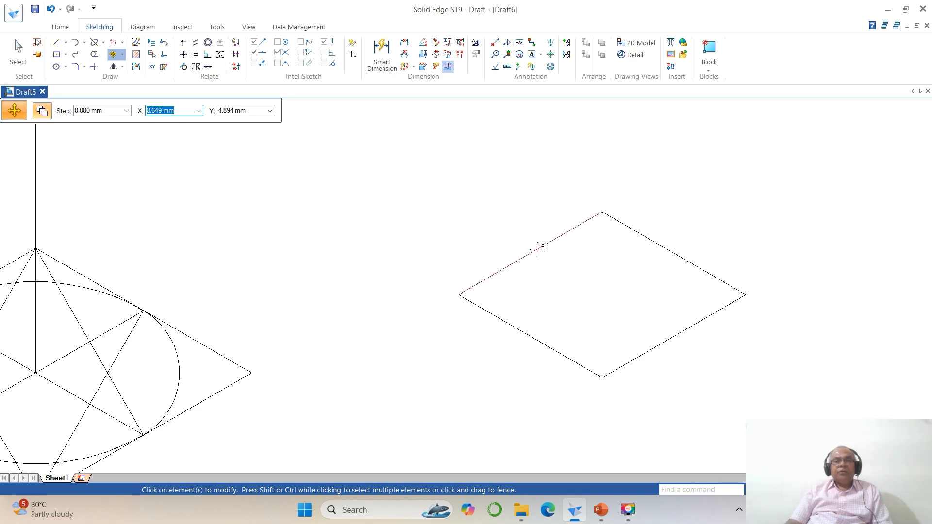
{"action": "left_click", "coordinate": [56, 42]}
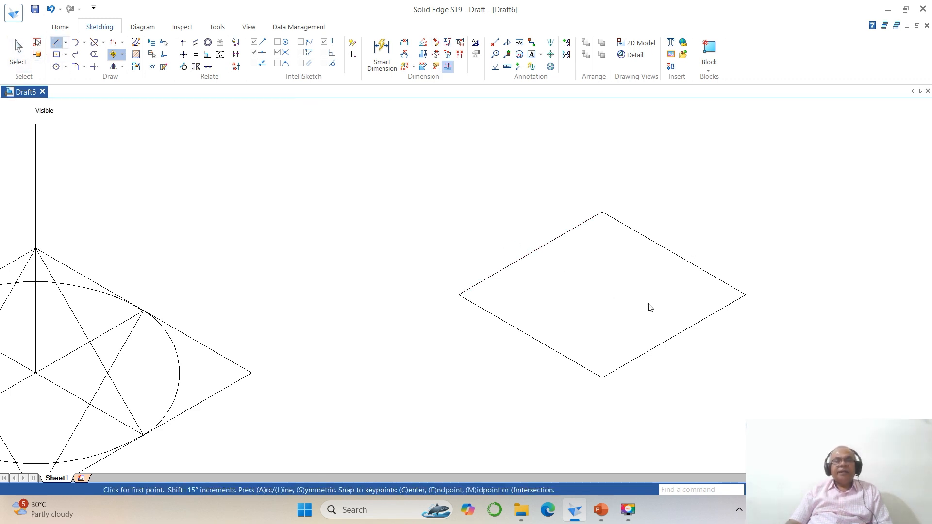
{"action": "left_click", "coordinate": [530, 252]}
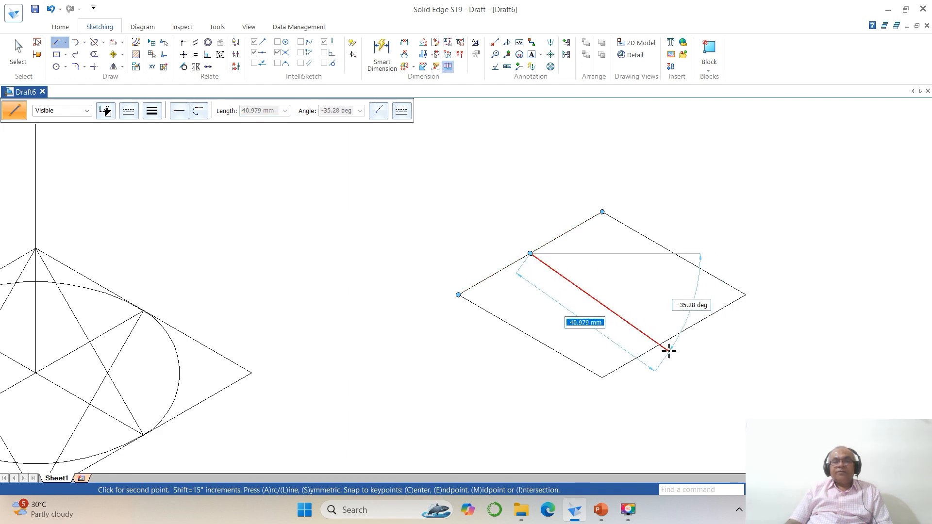
{"action": "left_click", "coordinate": [674, 336]}
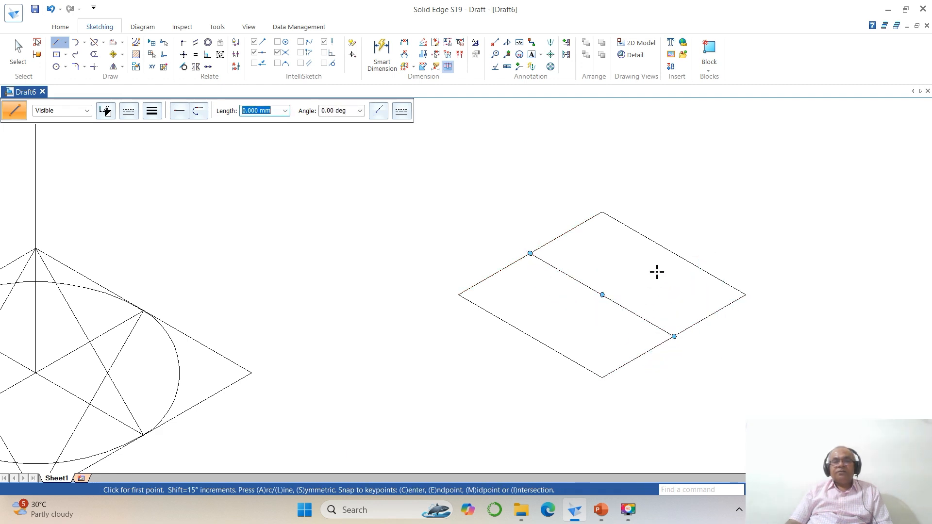
{"action": "left_click", "coordinate": [675, 253]}
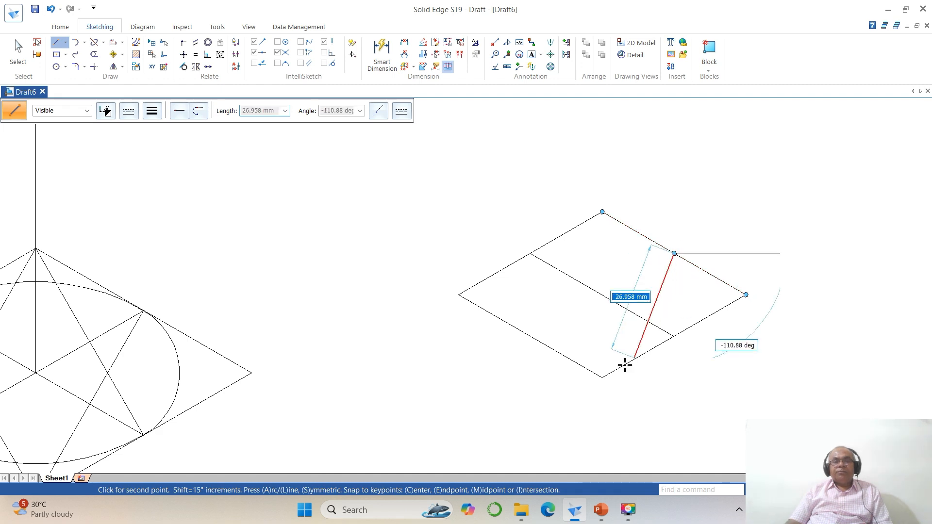
{"action": "left_click", "coordinate": [530, 336]}
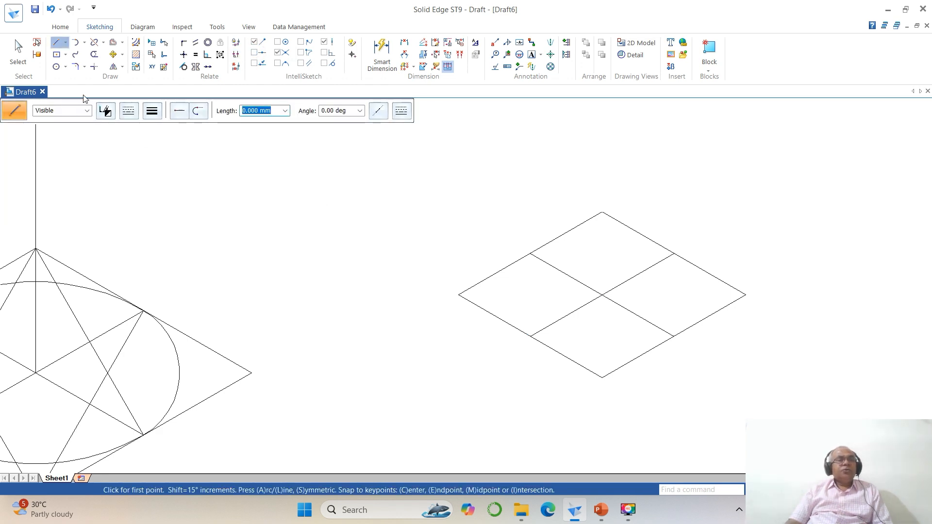
- Draw lines from the lower and upper vertices of the 40 mm rhombus to the midpoints of their opposite sides
{"action": "left_click", "coordinate": [530, 254]}
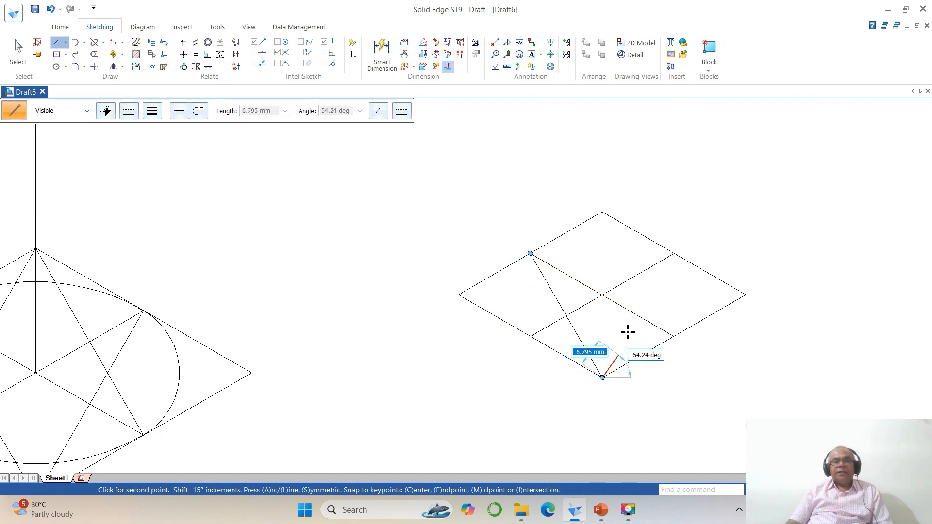
{"action": "left_click", "coordinate": [674, 253]}
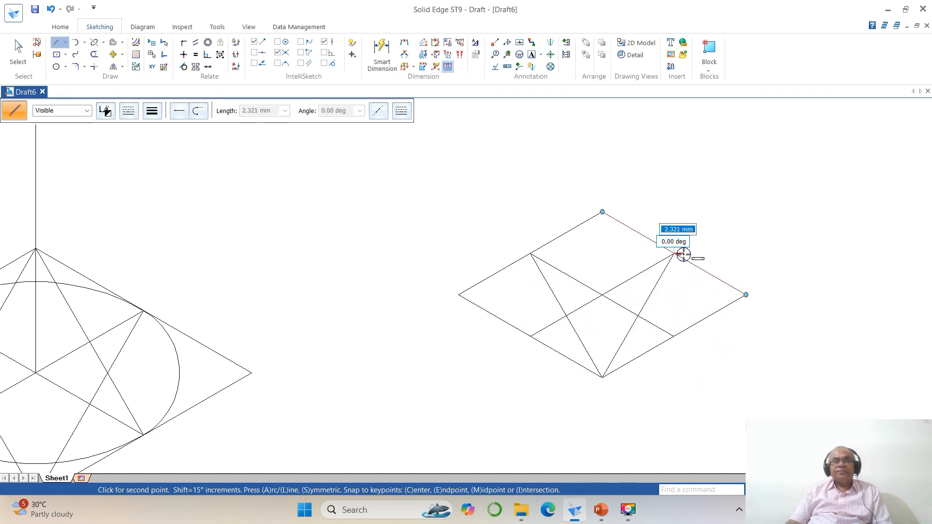
{"action": "right_click", "coordinate": [683, 254]}
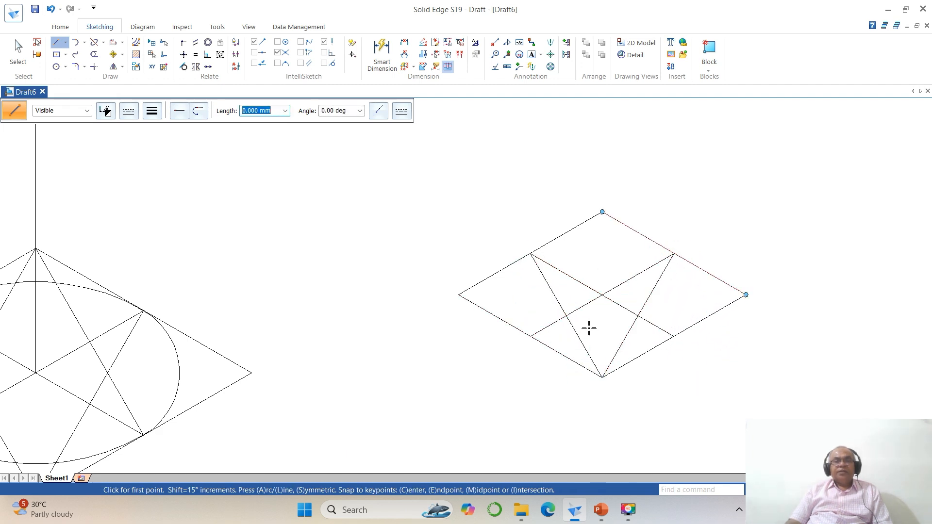
{"action": "left_click", "coordinate": [530, 336]}
{"action": "left_click", "coordinate": [602, 212]}
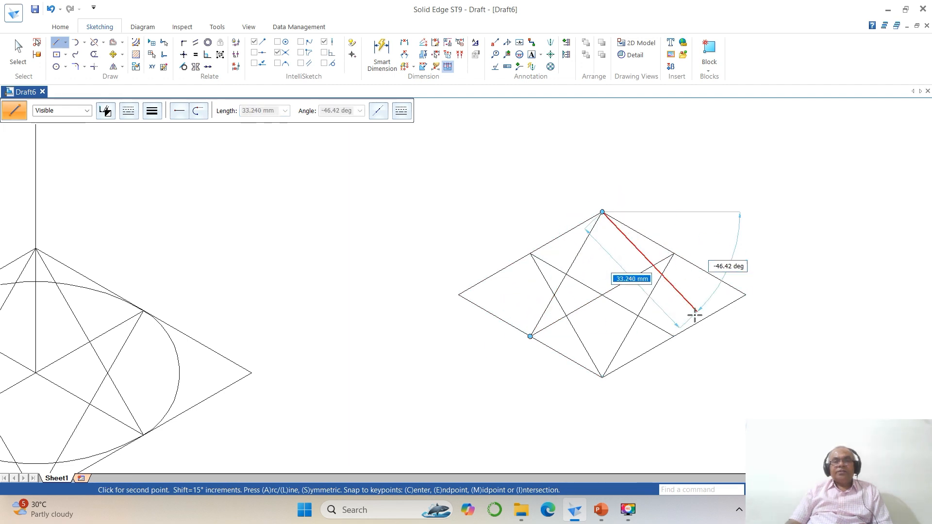
{"action": "left_click", "coordinate": [674, 336]}
{"action": "right_click", "coordinate": [704, 349]}
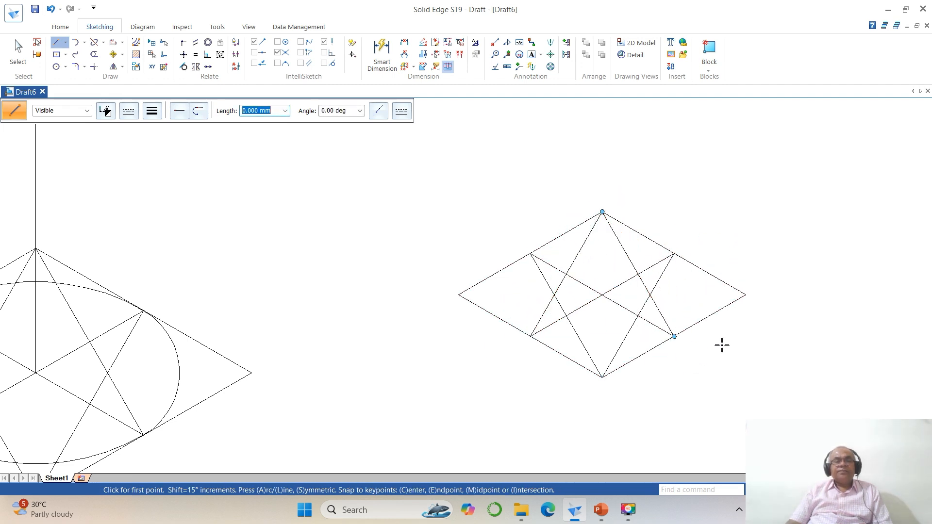
- Draw the two large centre-point arcs of the 40 mm ellipse, centred on the rhombus's lower and upper vertices, between the side midpoints
{"action": "left_click", "coordinate": [85, 42]}
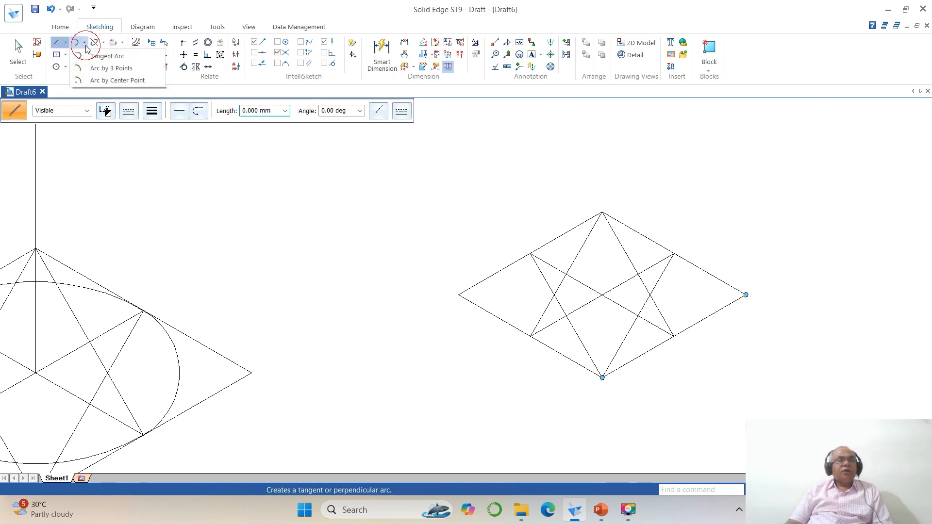
{"action": "left_click", "coordinate": [116, 80]}
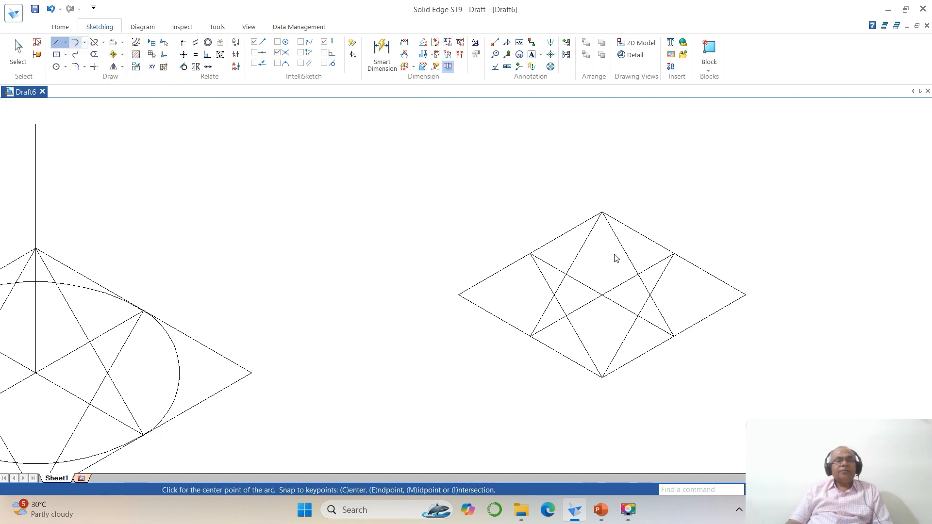
{"action": "left_click", "coordinate": [602, 378]}
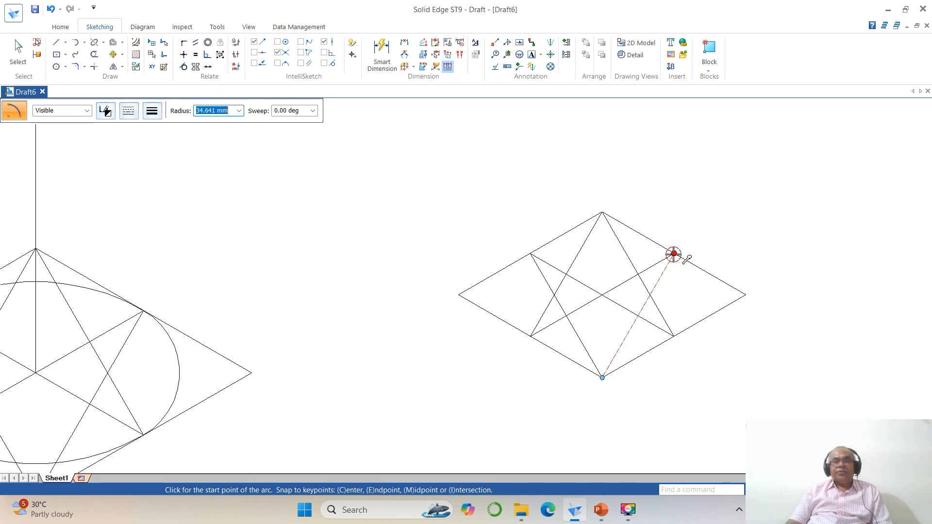
{"action": "left_click", "coordinate": [673, 254]}
{"action": "left_click", "coordinate": [530, 253]}
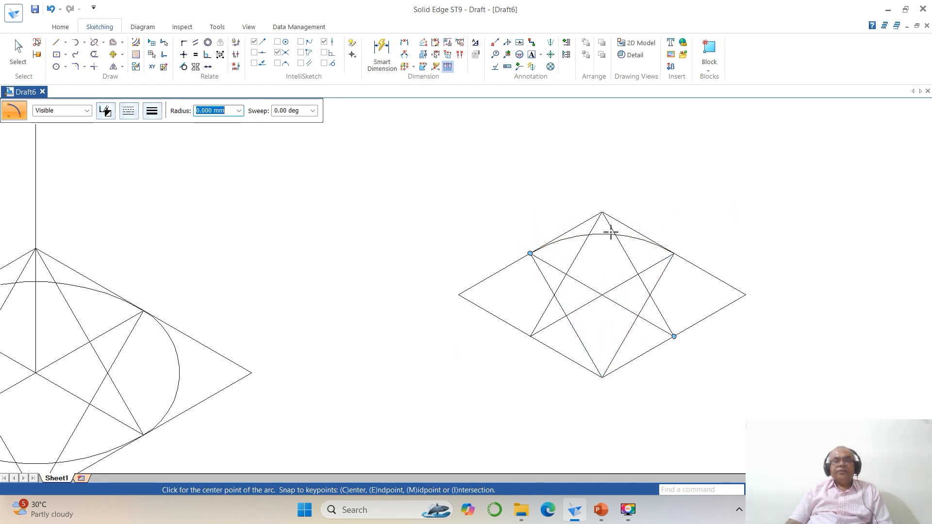
{"action": "left_click", "coordinate": [602, 212]}
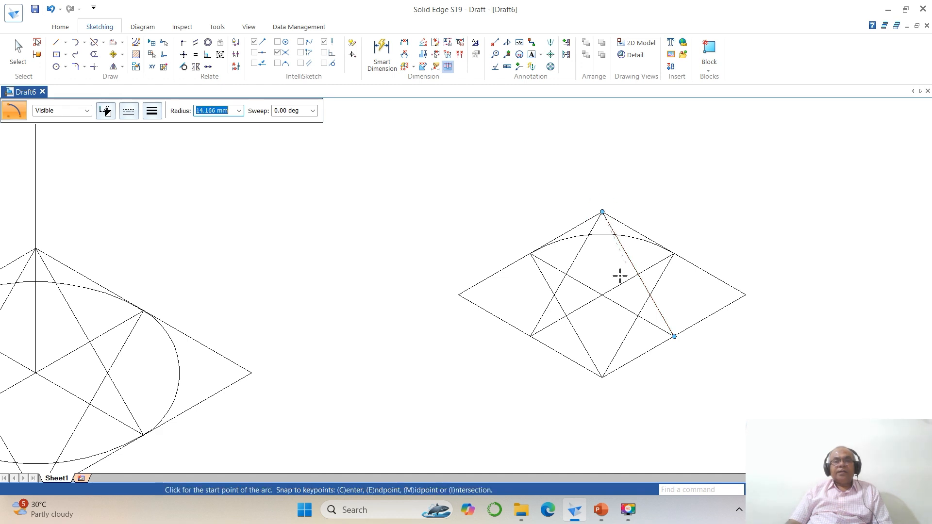
{"action": "left_click", "coordinate": [530, 336]}
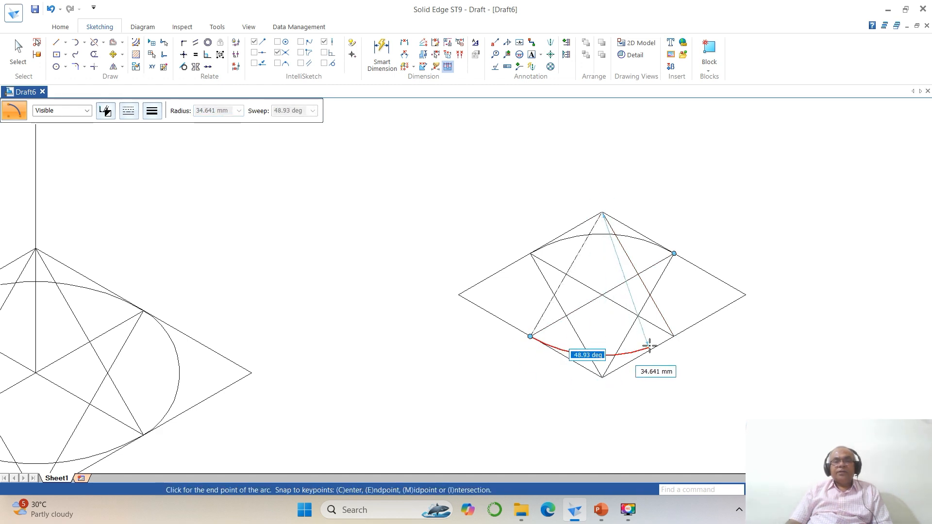
{"action": "left_click", "coordinate": [670, 335]}
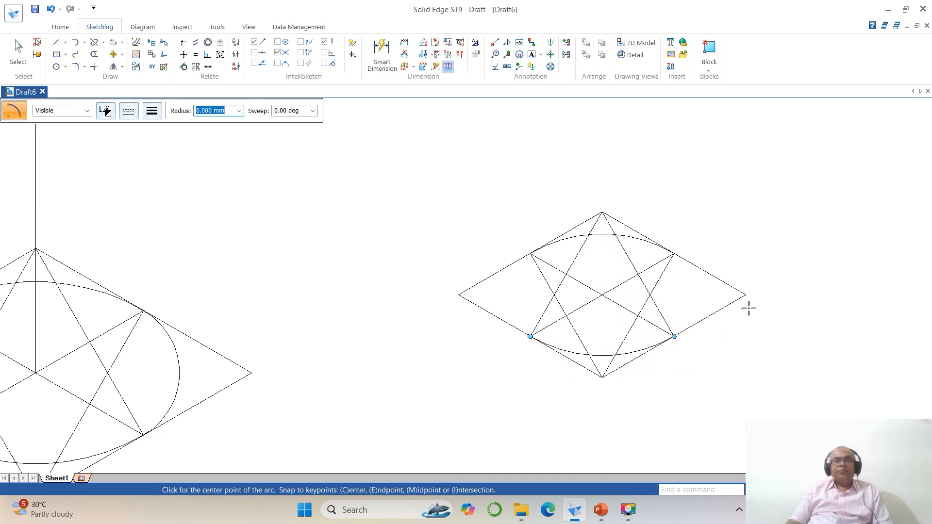
- Draw the small left arc of the 40 mm ellipse, centred on the left intersection of the construction lines, between the left side midpoints
{"action": "left_click", "coordinate": [554, 296]}
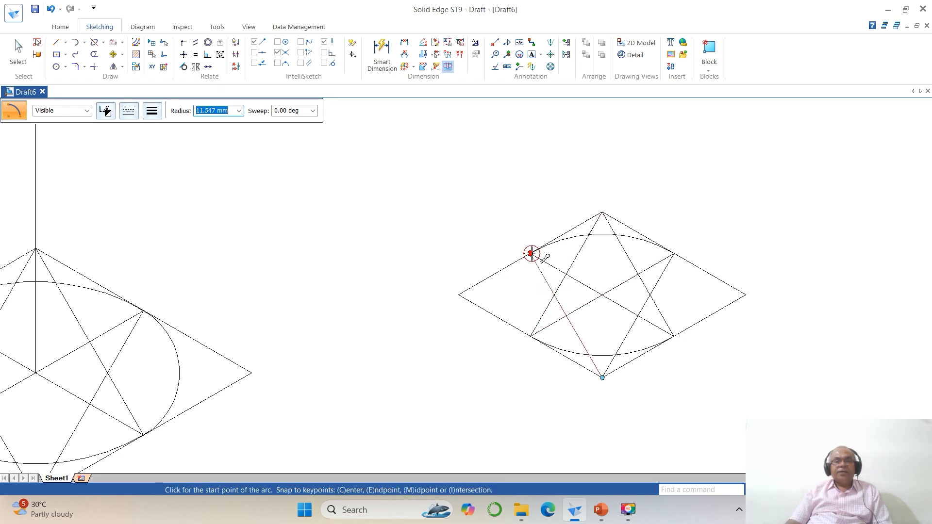
{"action": "left_click", "coordinate": [531, 253]}
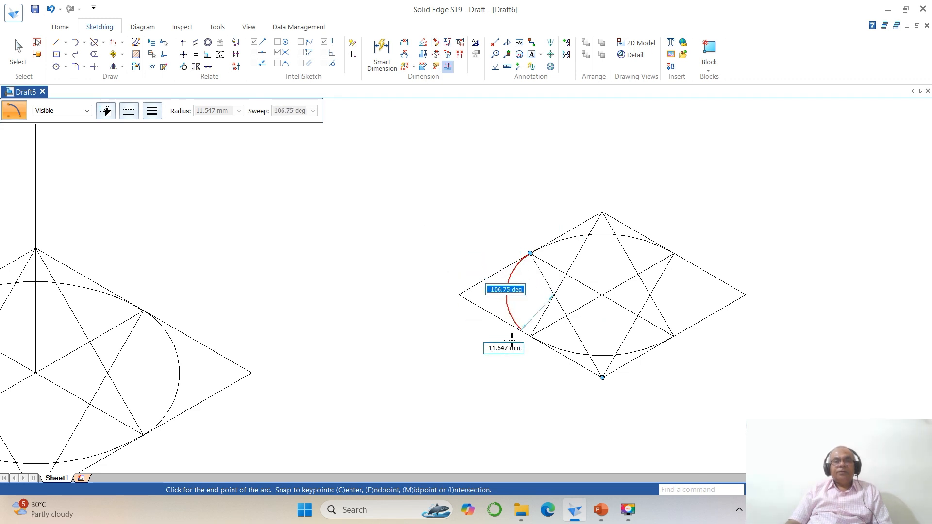
{"action": "left_click", "coordinate": [530, 336]}
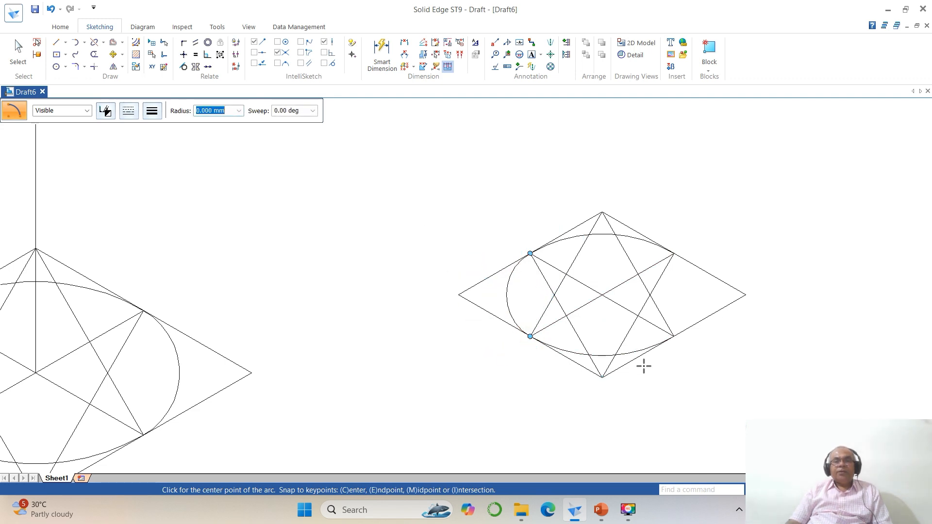
{"action": "left_click", "coordinate": [652, 294]}
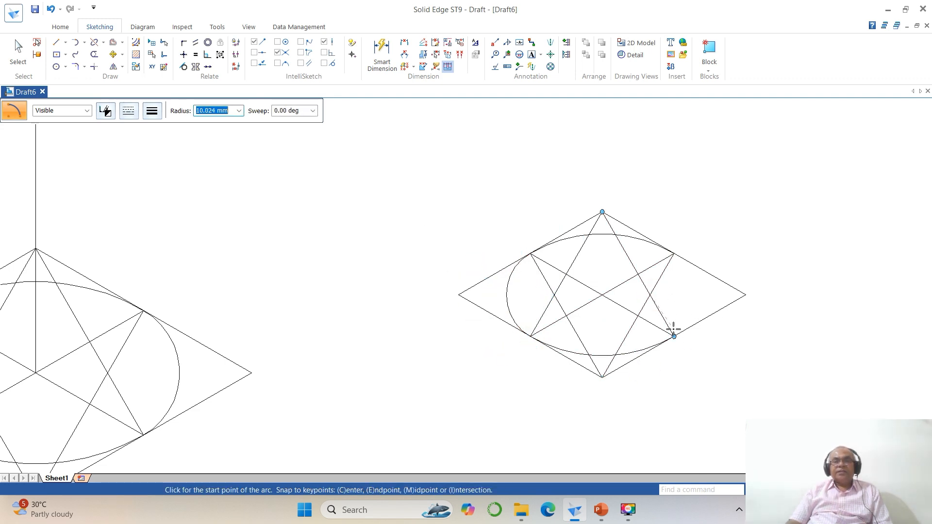
{"action": "left_click", "coordinate": [673, 336]}
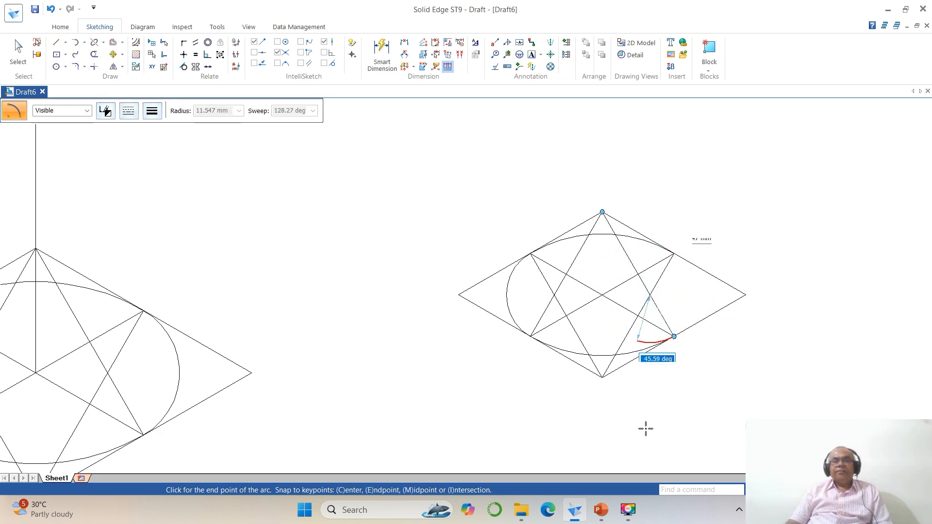
{"action": "key", "text": "Escape"}
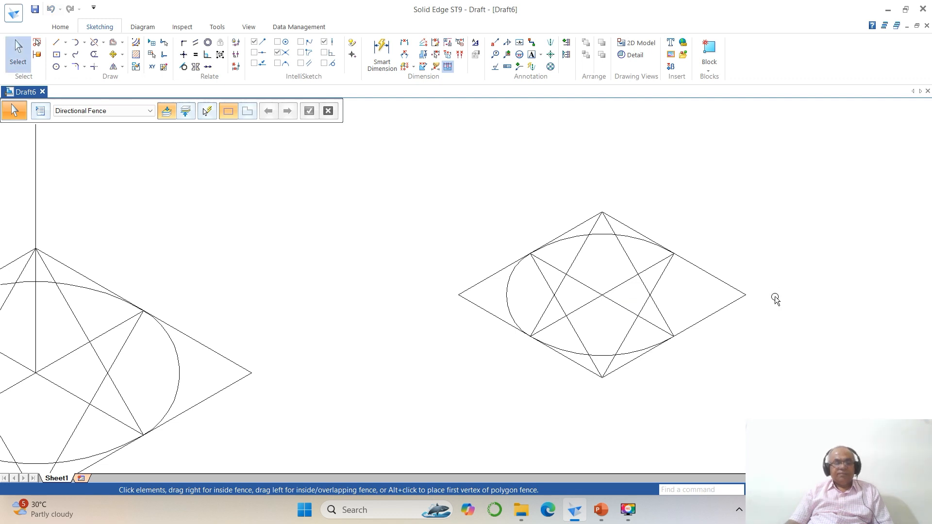
- Draw the small right arc centred on the right construction-line intersection, from the upper right to the lower right side midpoint, closing the ellipse
{"action": "left_click", "coordinate": [84, 42]}
{"action": "left_click", "coordinate": [108, 81]}
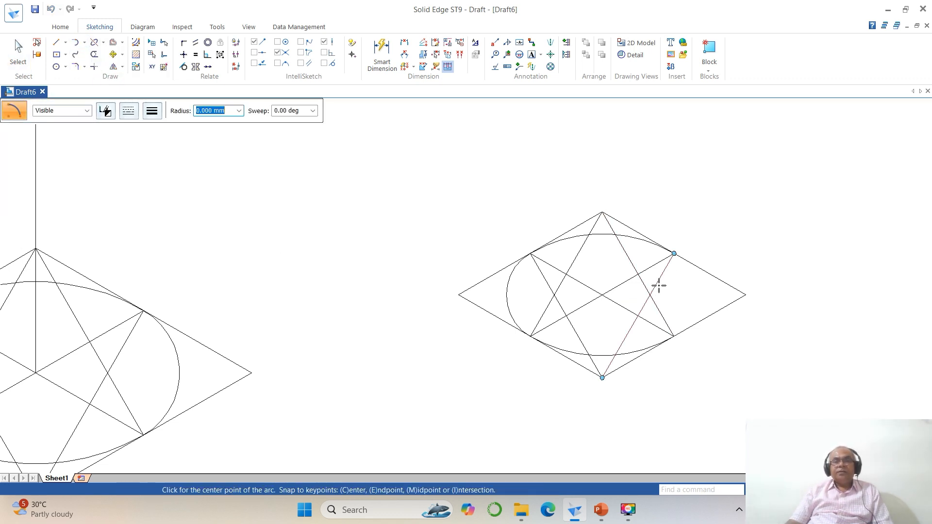
{"action": "left_click", "coordinate": [674, 336]}
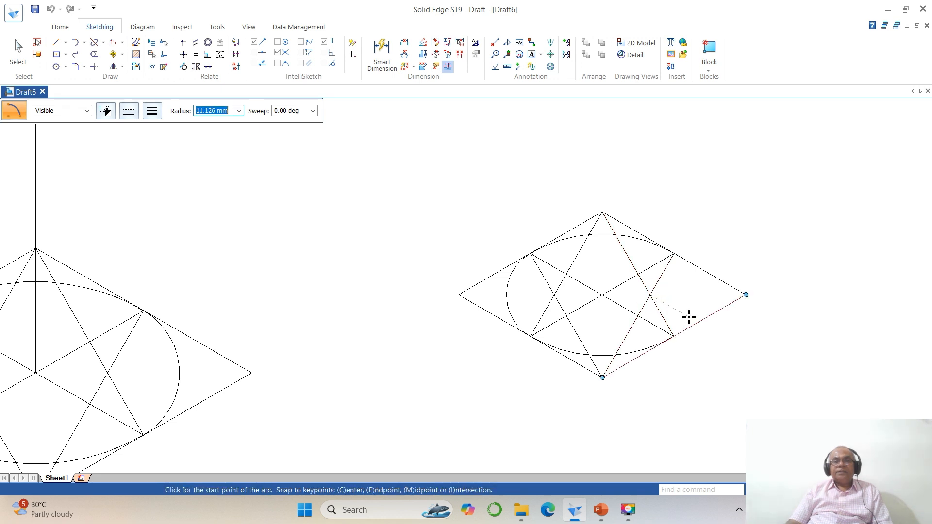
{"action": "left_click", "coordinate": [673, 253]}
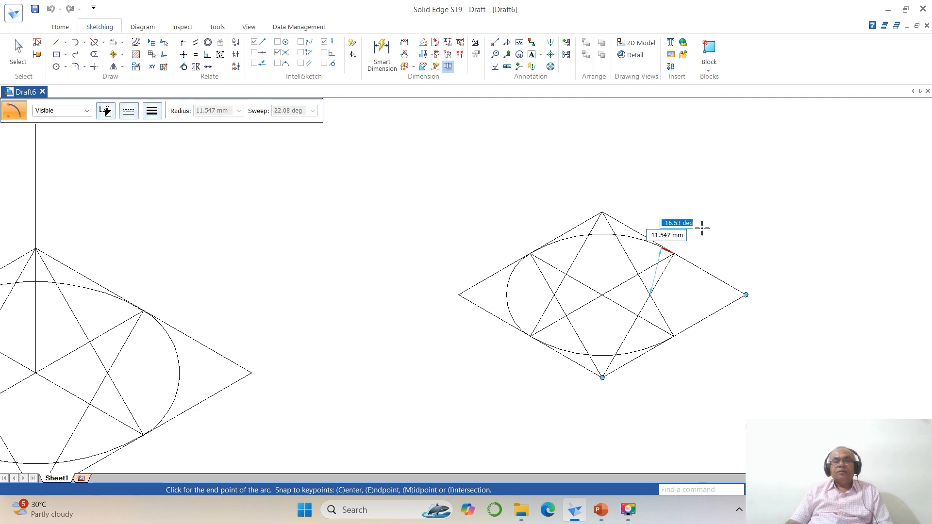
{"action": "left_click", "coordinate": [674, 336]}
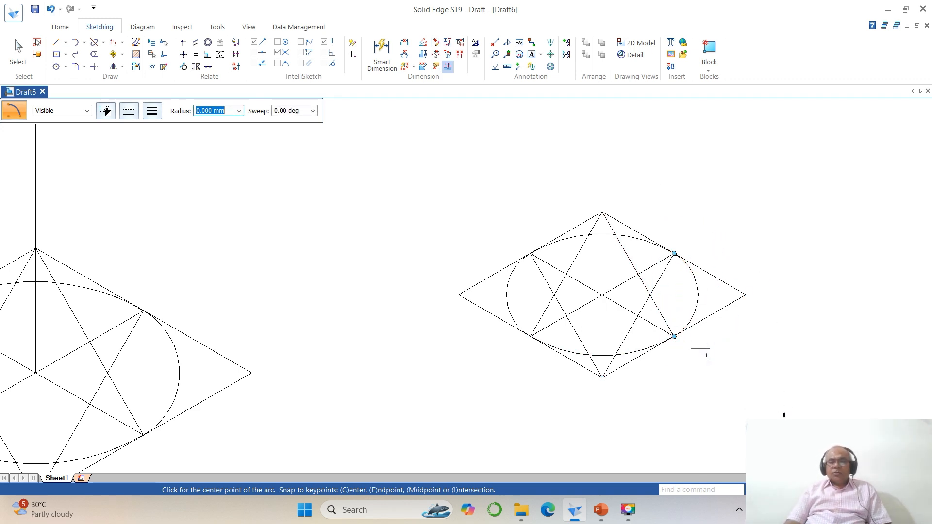
- Move the whole 40 mm rhombus and ellipse construction from its centre to the upper end of the vertical axis line
{"action": "key", "text": "ctrl+shift+f"}
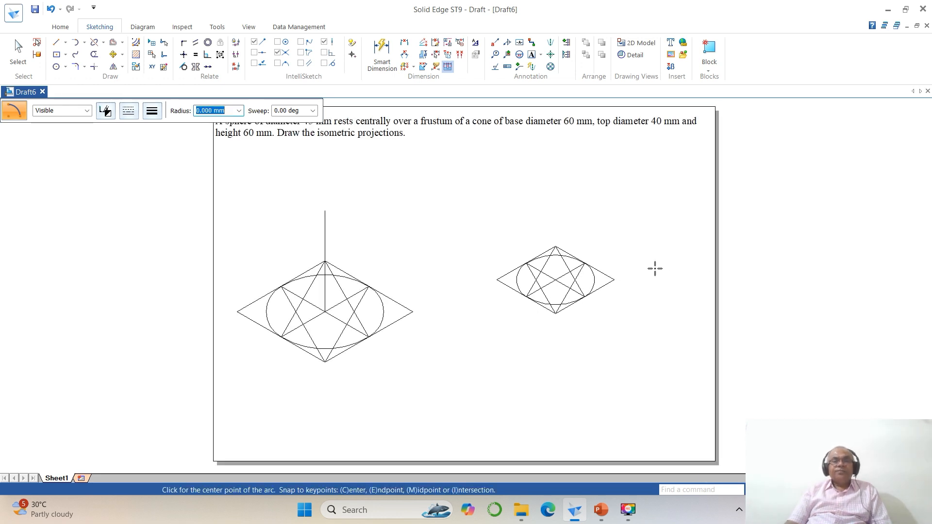
{"action": "left_click", "coordinate": [112, 54]}
{"action": "left_click", "coordinate": [44, 113]}
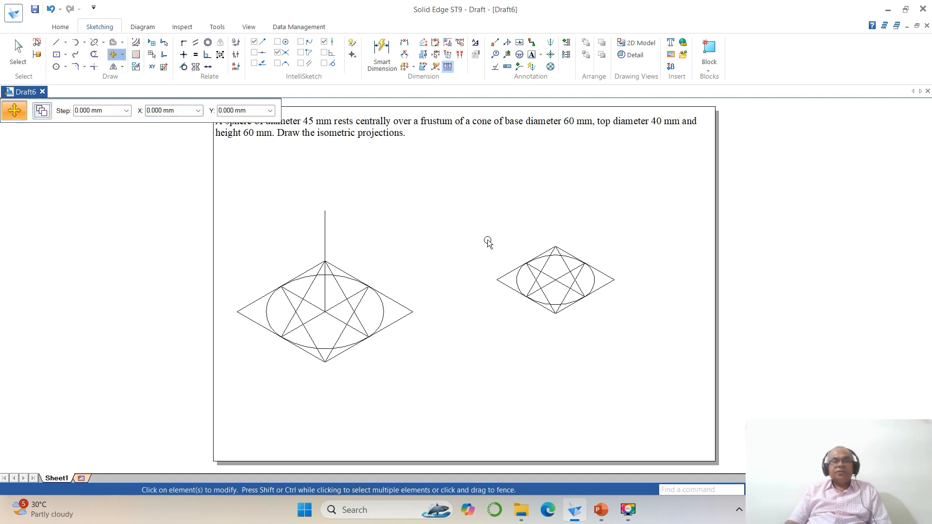
{"action": "left_click_drag", "start_coordinate": [488, 230], "coordinate": [647, 355]}
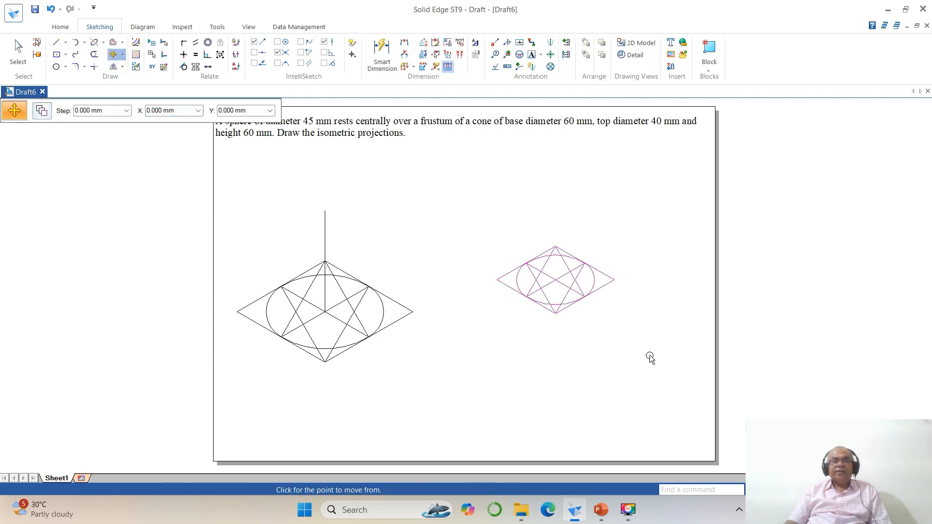
{"action": "left_click", "coordinate": [553, 281]}
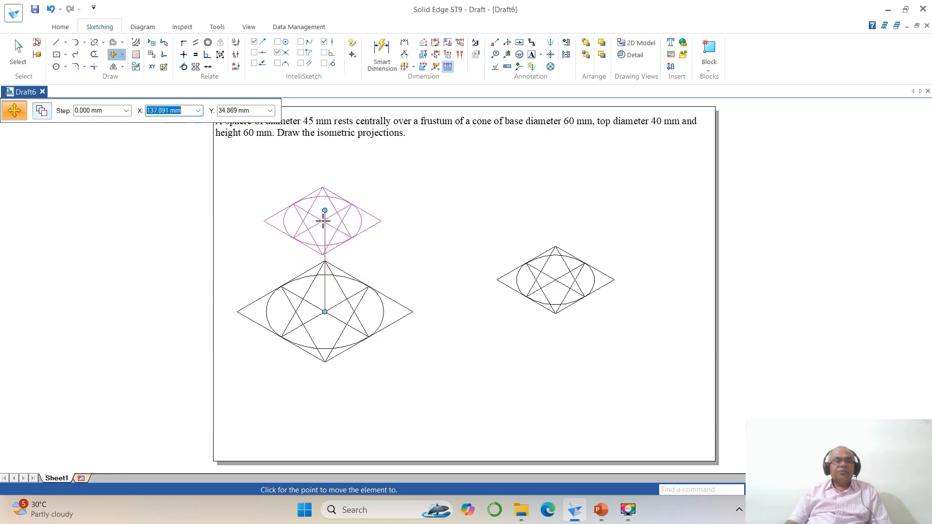
{"action": "left_click", "coordinate": [325, 211]}
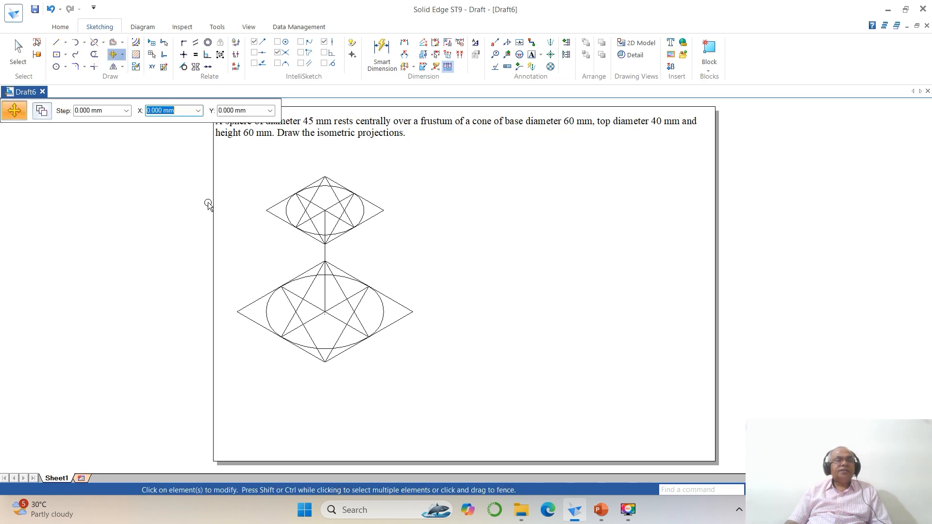
- Move the whole frustum construction, both rhombi with their ellipses and axis, about 34 mm right and 18 mm down on the sheet
{"action": "mouse_move", "coordinate": [224, 164]}
{"action": "left_mouse_down"}
{"action": "mouse_move", "coordinate": [247, 202]}
{"action": "mouse_move", "coordinate": [492, 405]}
{"action": "left_mouse_up"}
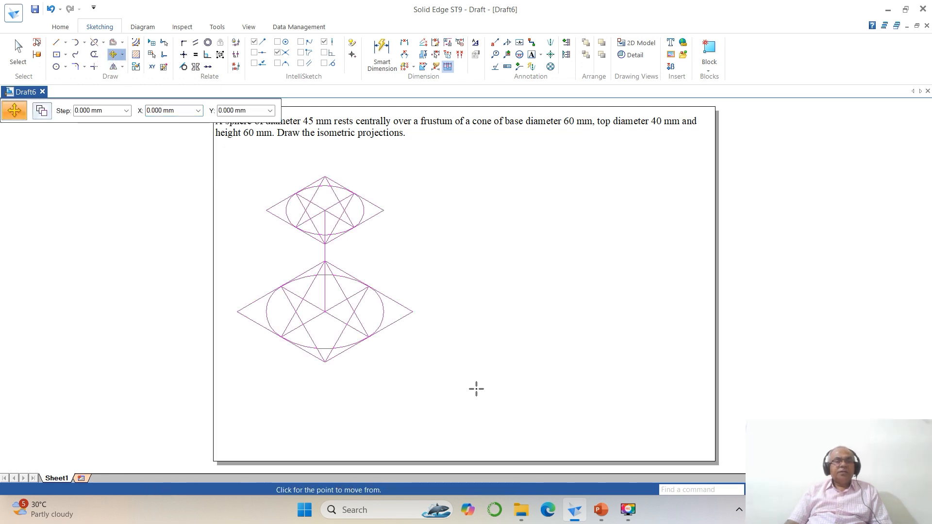
{"action": "left_click", "coordinate": [452, 356]}
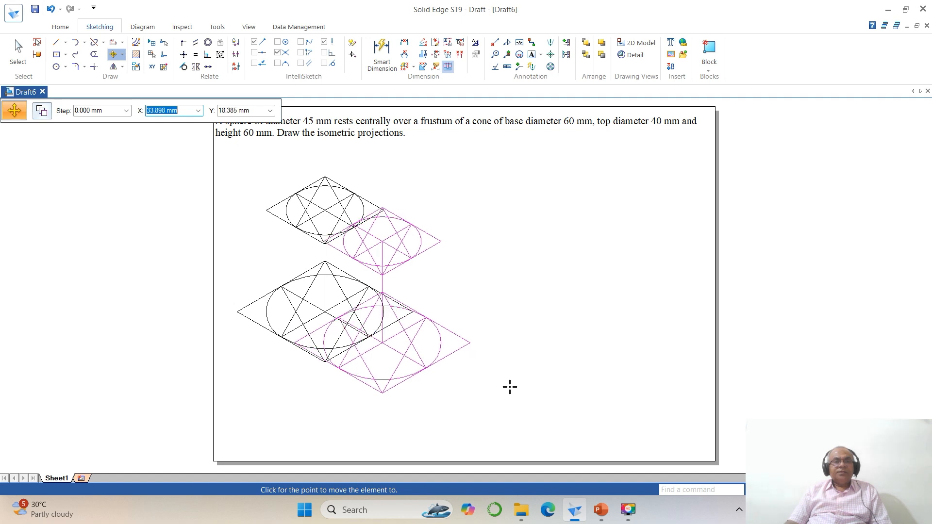
{"action": "left_click", "coordinate": [510, 387]}
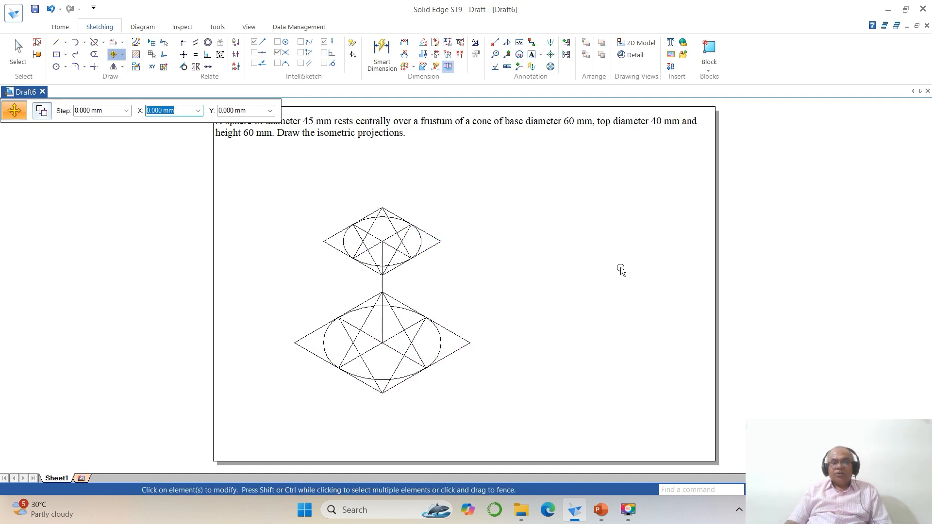
- Enable tangent and point-on-element snapping and draw the frustum's left side line from the top ellipse's left arc, tangent to the base ellipse
{"action": "left_click", "coordinate": [778, 490]}
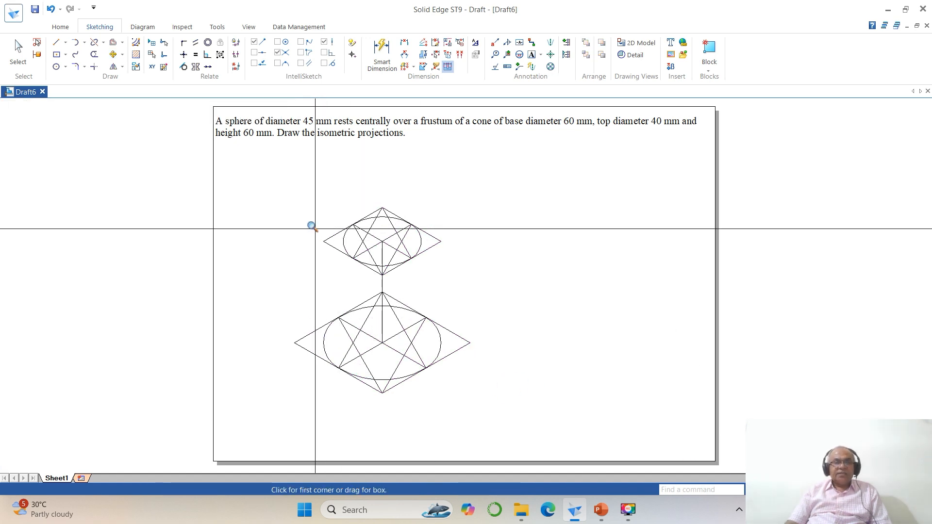
{"action": "left_click", "coordinate": [280, 190]}
{"action": "left_click", "coordinate": [526, 410]}
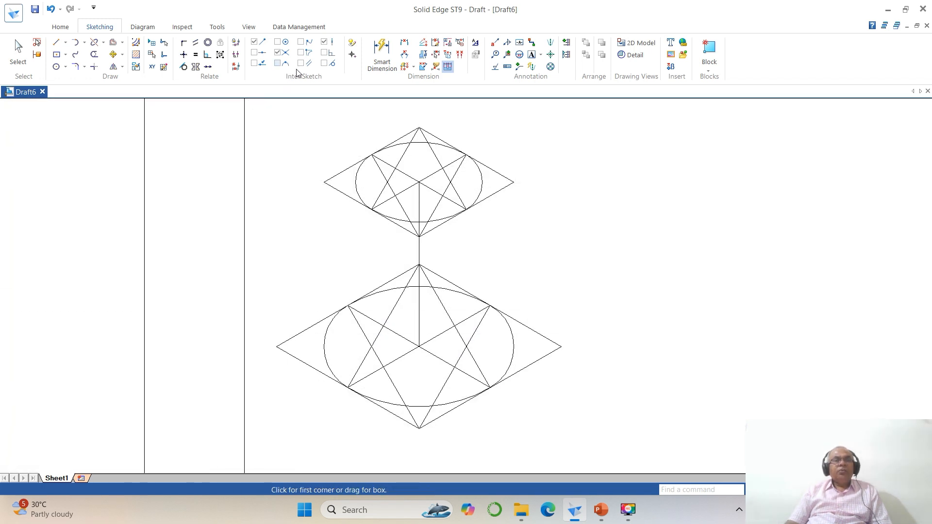
{"action": "left_click", "coordinate": [324, 63]}
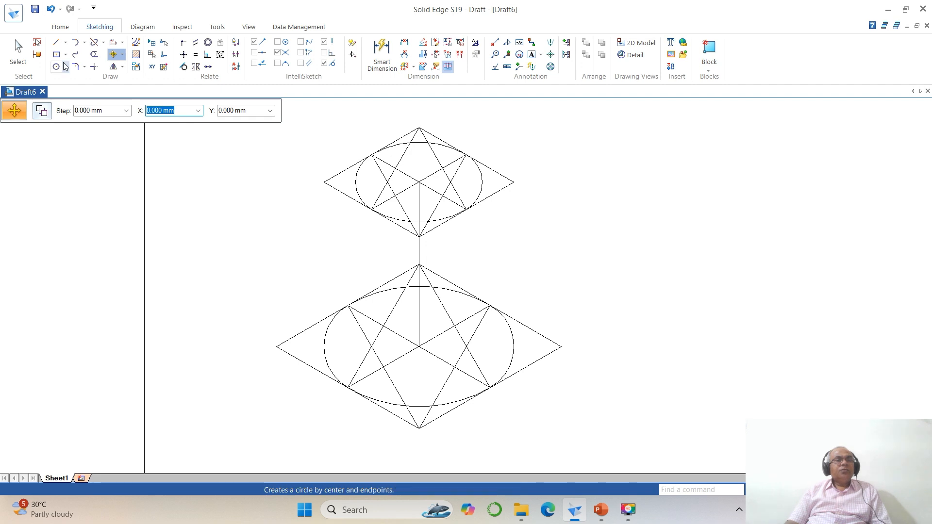
{"action": "left_click", "coordinate": [56, 43]}
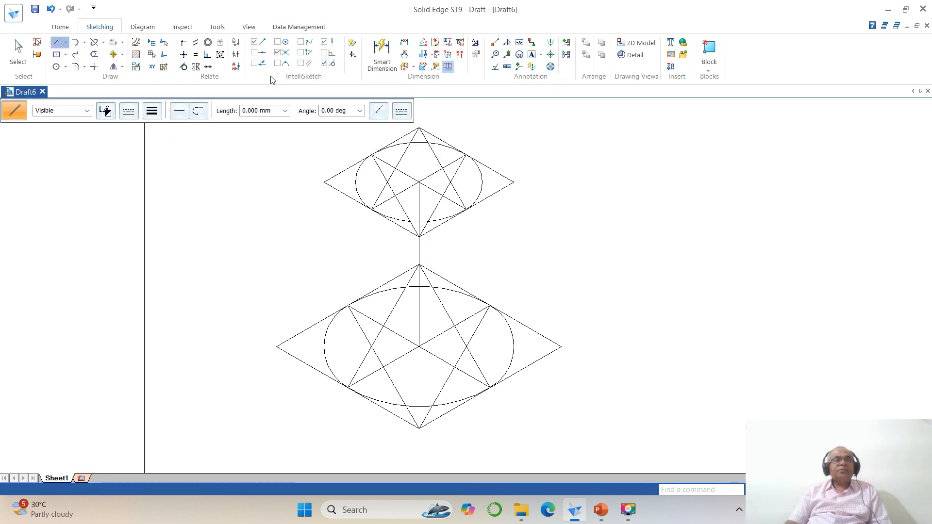
{"action": "left_click", "coordinate": [255, 64]}
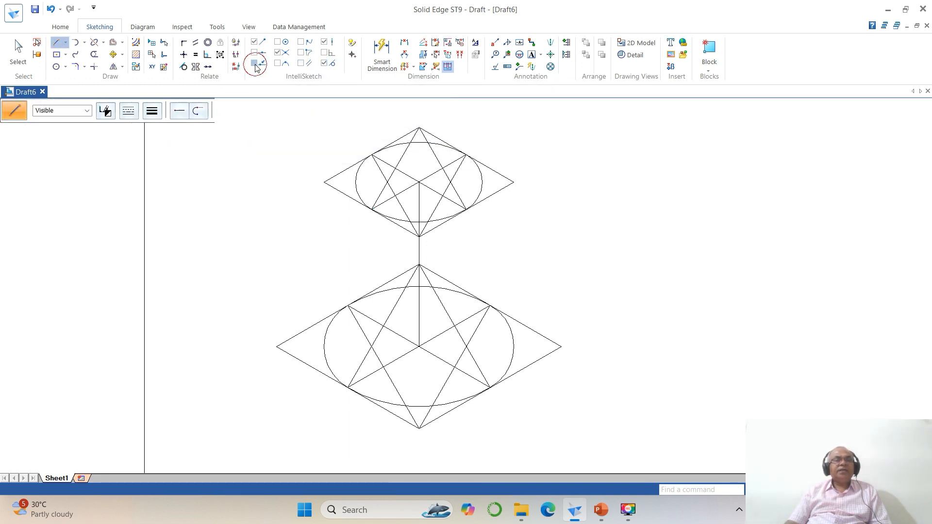
{"action": "left_click", "coordinate": [355, 177]}
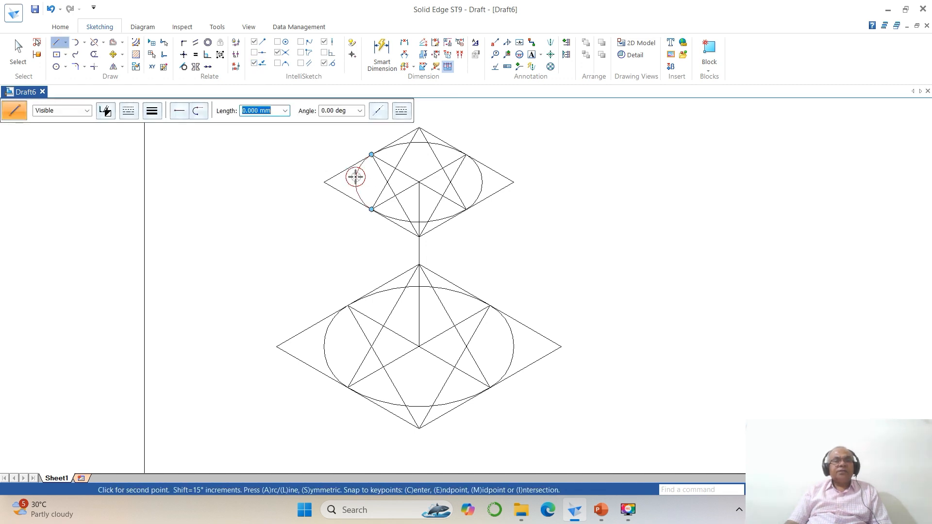
{"action": "left_click", "coordinate": [324, 347]}
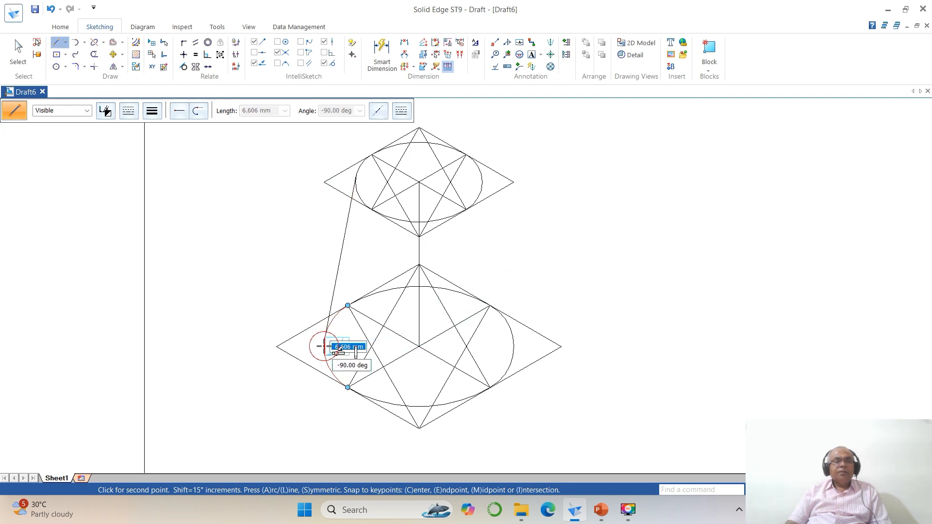
{"action": "right_click", "coordinate": [349, 358]}
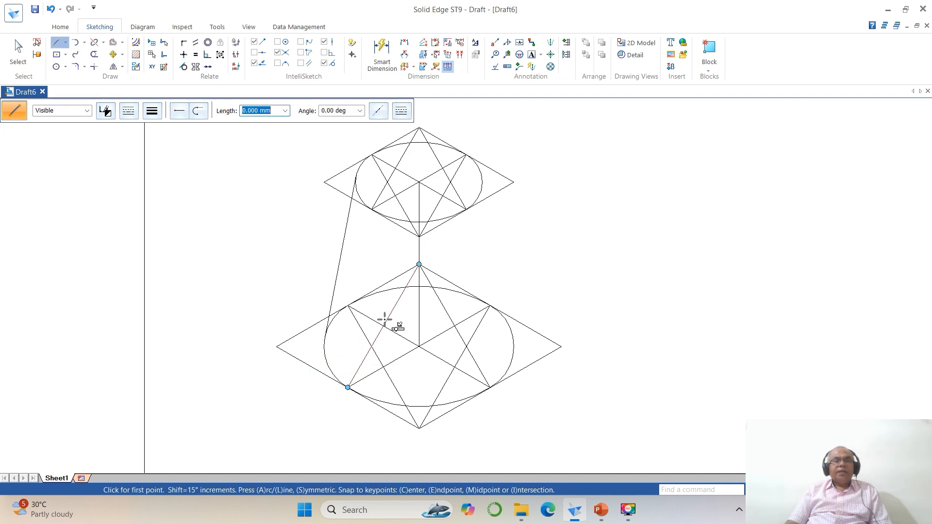
- Draw the frustum's right side line from the top ellipse to the base ellipse and turn off point-on-element snapping
{"action": "left_click", "coordinate": [481, 176]}
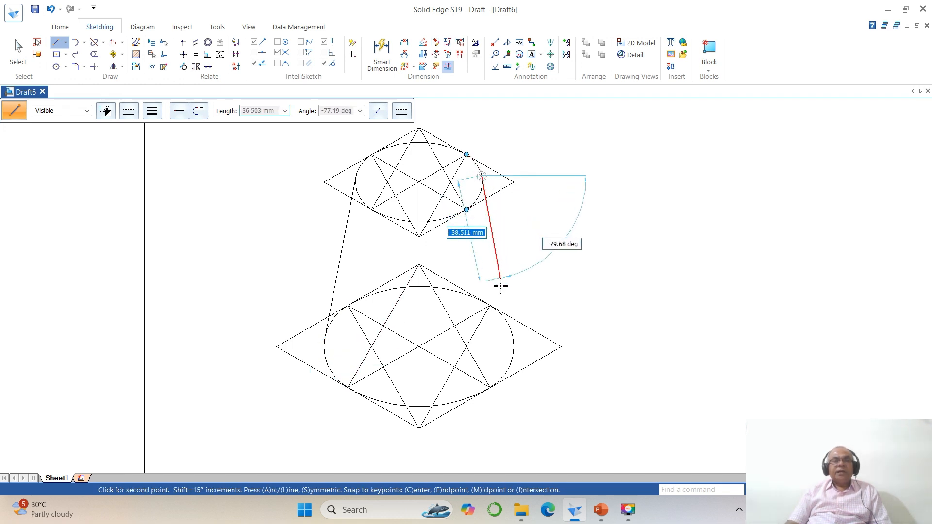
{"action": "left_click", "coordinate": [512, 341]}
{"action": "right_click", "coordinate": [527, 343]}
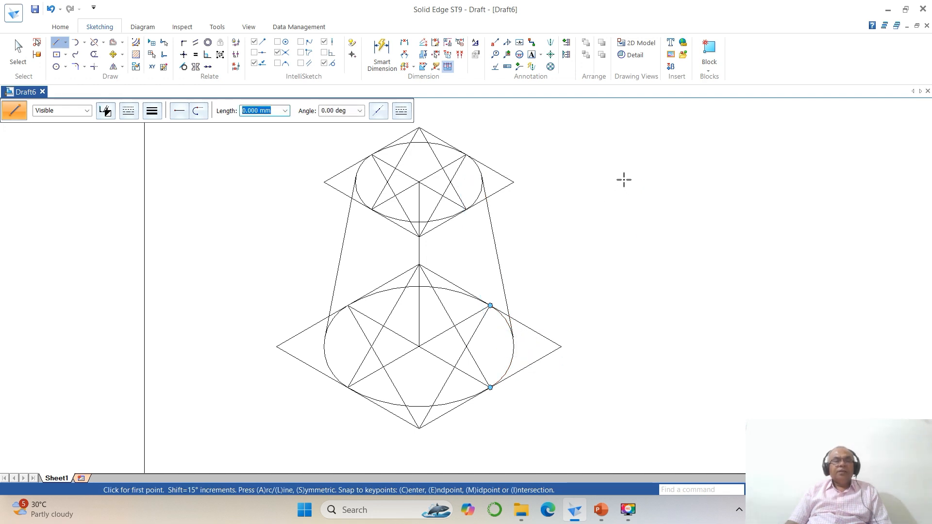
{"action": "left_click", "coordinate": [254, 63]}
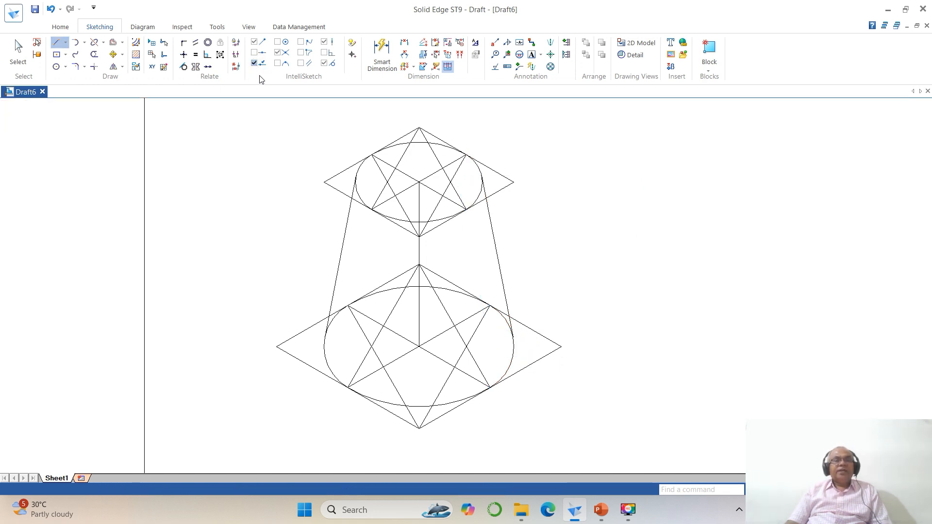
{"action": "left_click", "coordinate": [820, 490]}
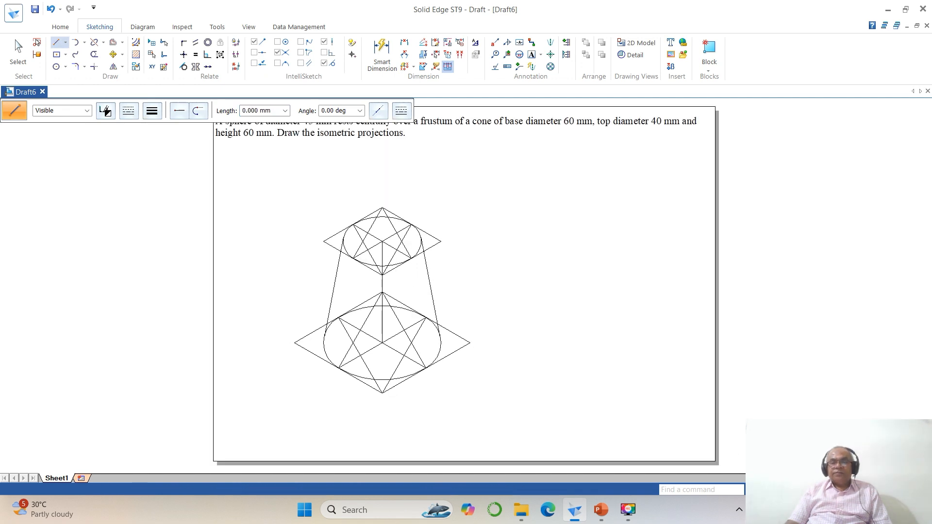
{"action": "left_click", "coordinate": [807, 490]}
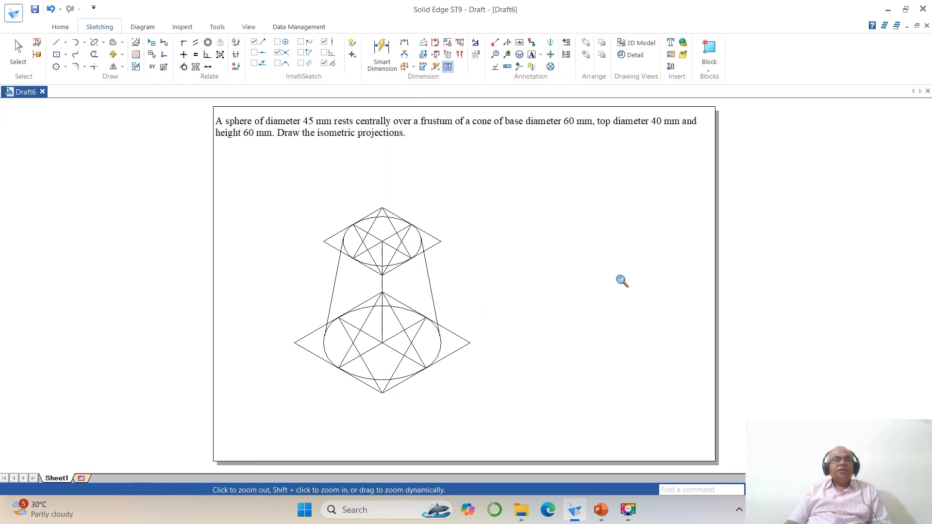
{"action": "key", "text": "Escape"}
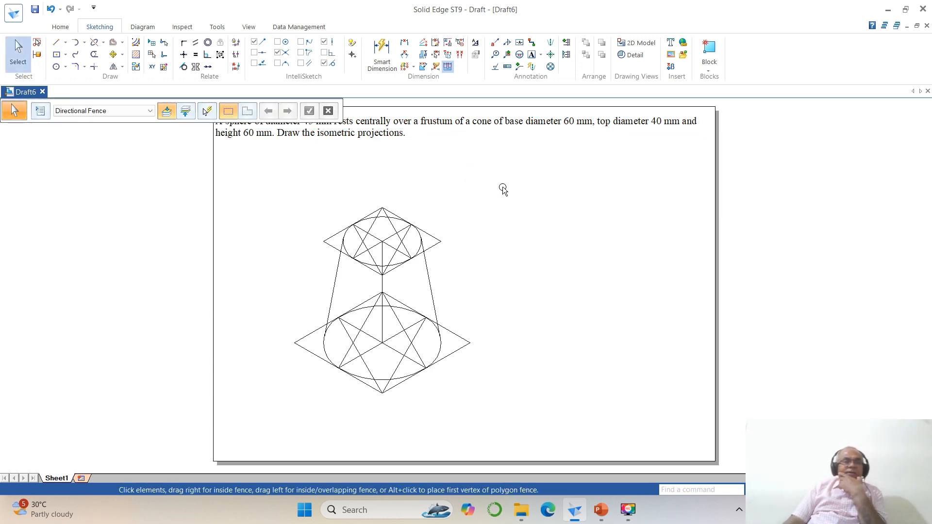
- Draw a 22.5 mm vertical line at 90° upward from the centre of the top ellipse
{"action": "left_click", "coordinate": [56, 42]}
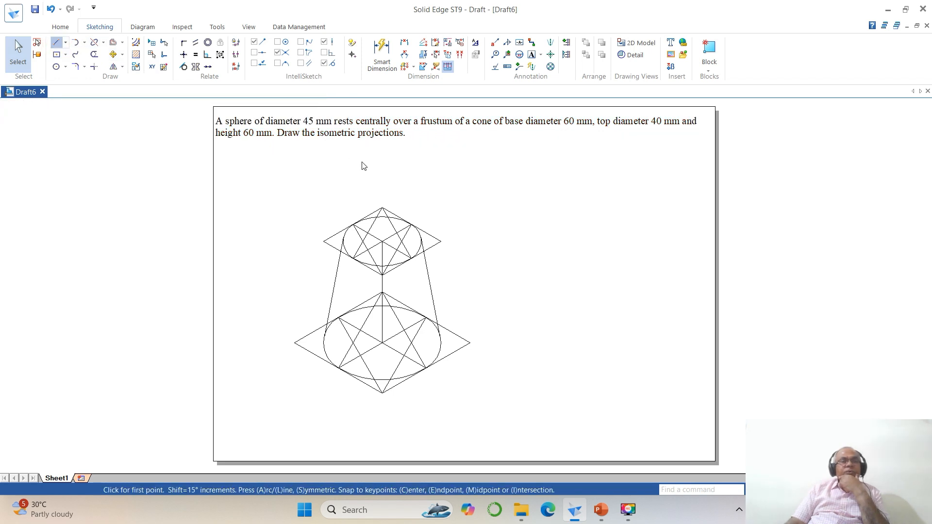
{"action": "left_click", "coordinate": [383, 242]}
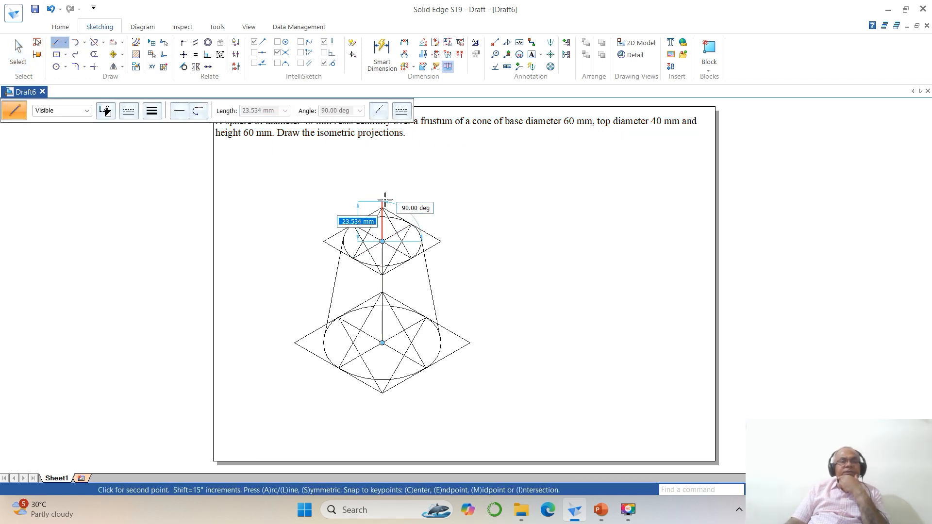
{"action": "type", "text": "2"}
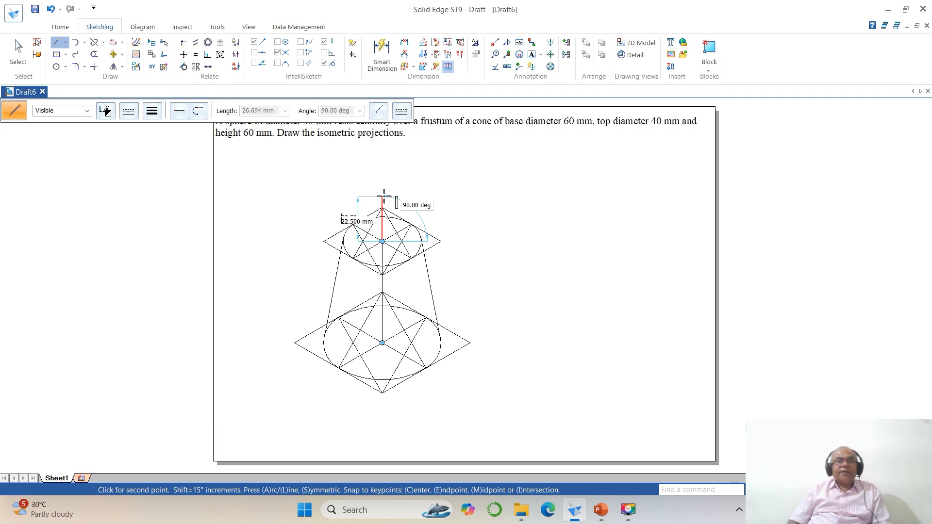
{"action": "key", "text": "Tab"}
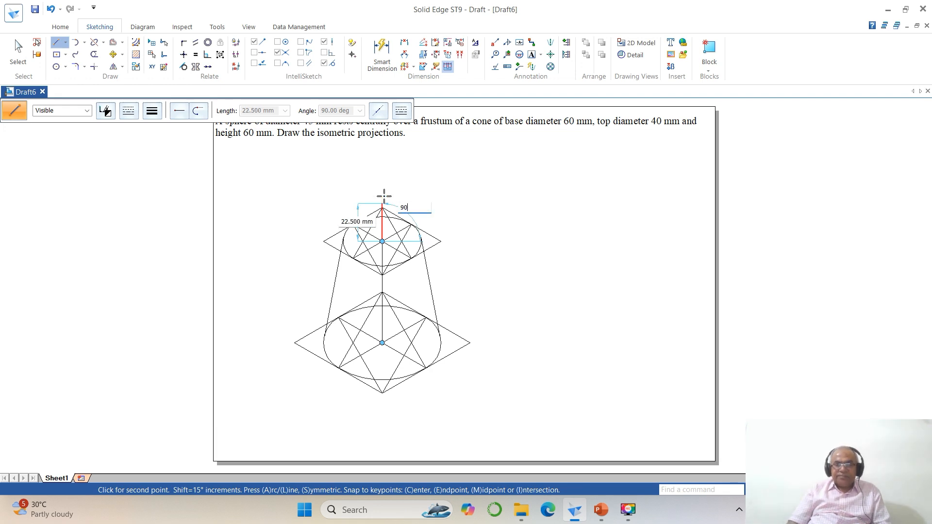
{"action": "type", "text": "90"}
{"action": "key", "text": "Return"}
{"action": "key", "text": "Escape"}
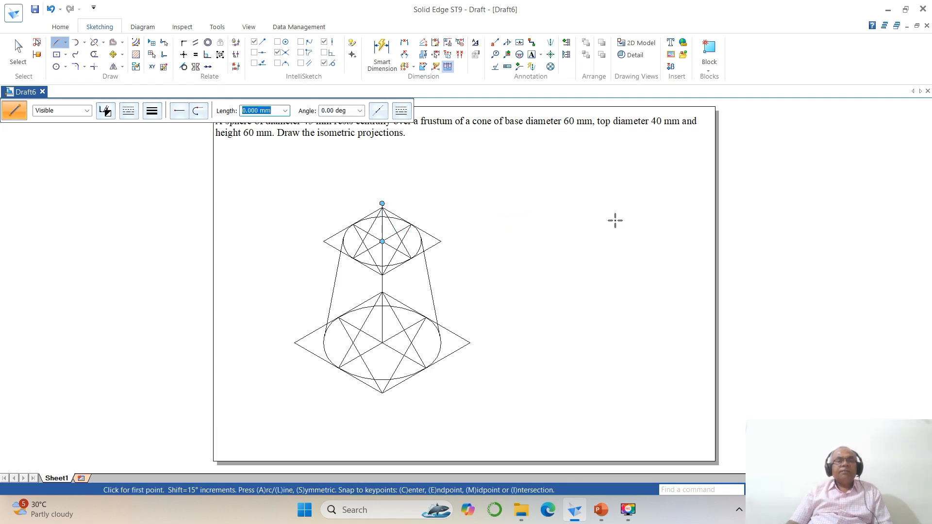
{"action": "key", "text": "Escape"}
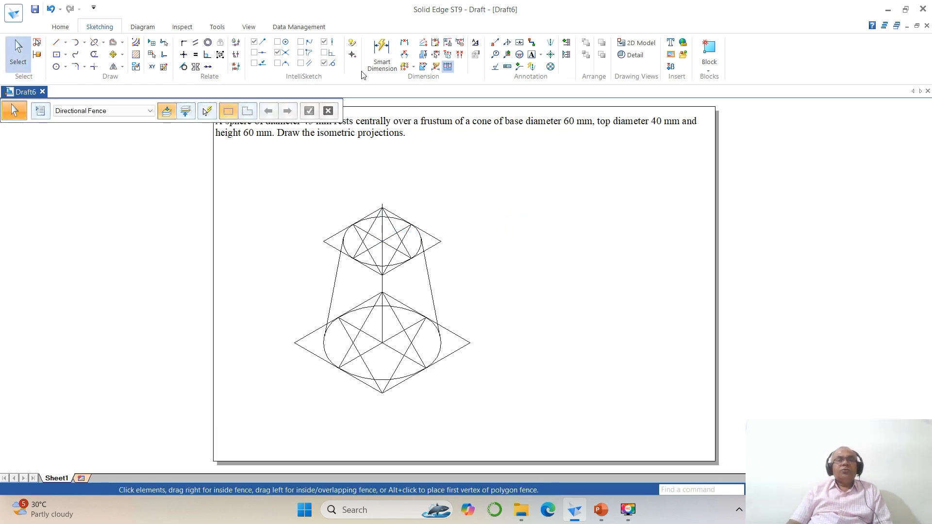
- Scale the entire frustum construction by 0.816 about the base rhombus's lowest vertex
{"action": "left_click", "coordinate": [123, 66]}
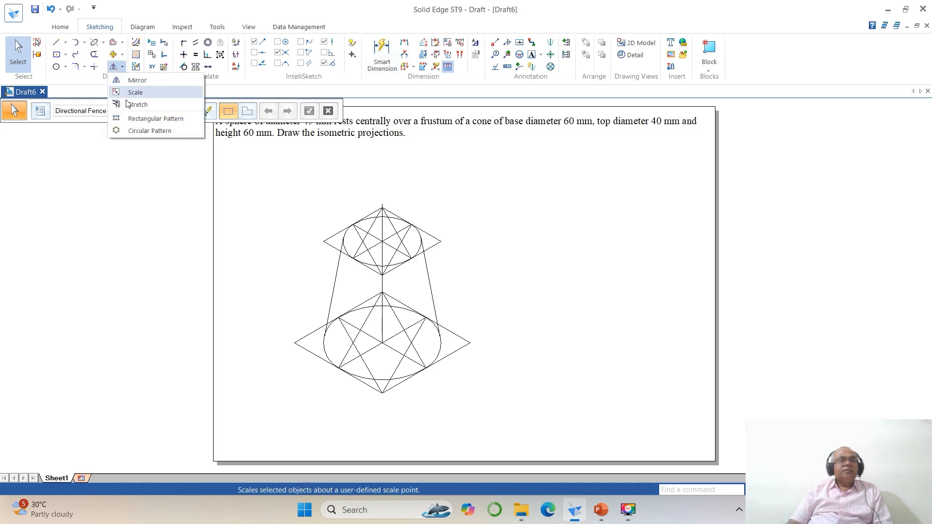
{"action": "left_click", "coordinate": [135, 92]}
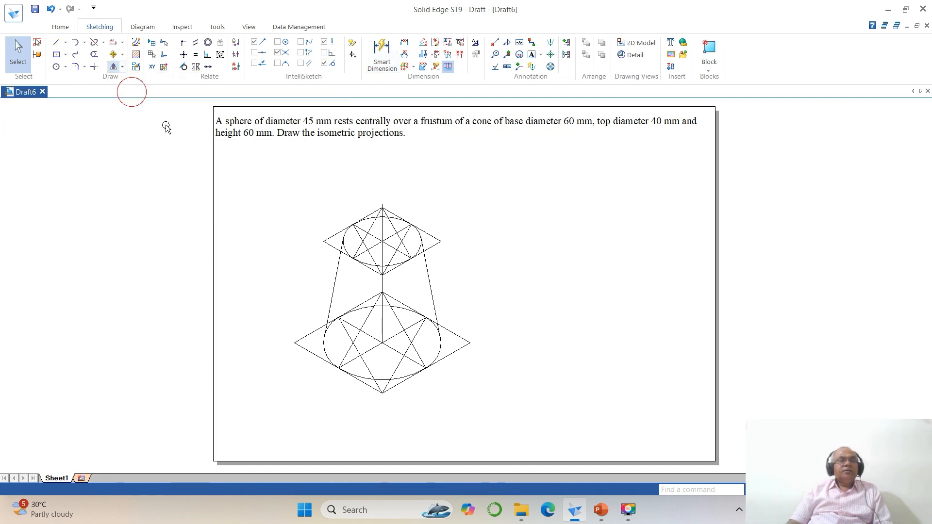
{"action": "left_click_drag", "start_coordinate": [255, 177], "coordinate": [553, 433]}
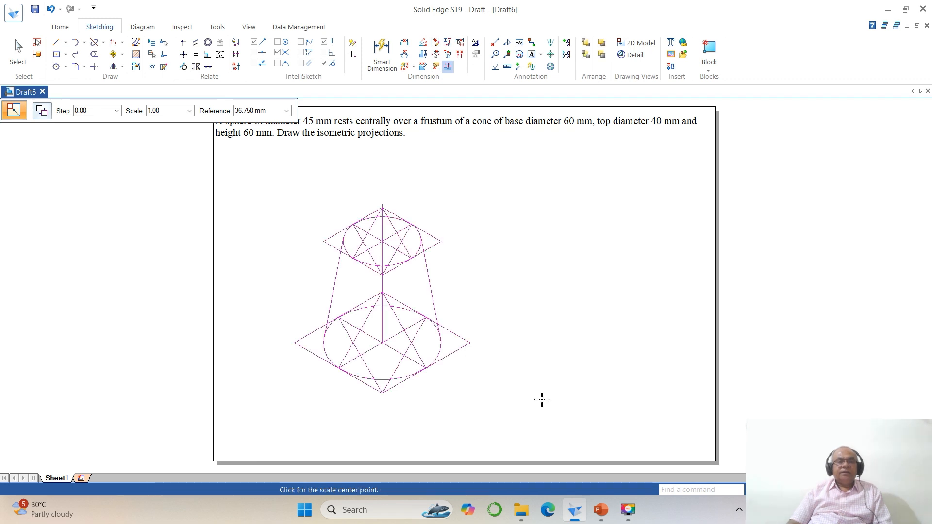
{"action": "left_click", "coordinate": [382, 394]}
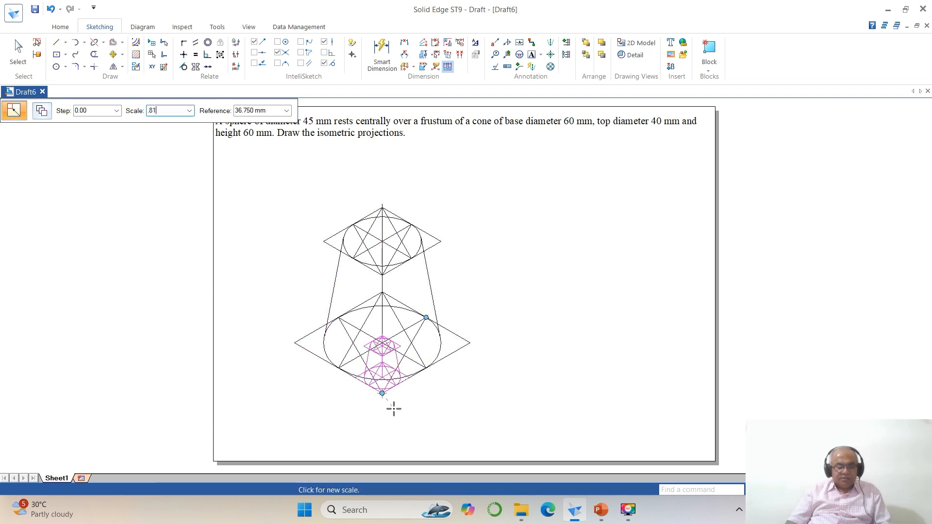
{"action": "key", "text": "Return"}
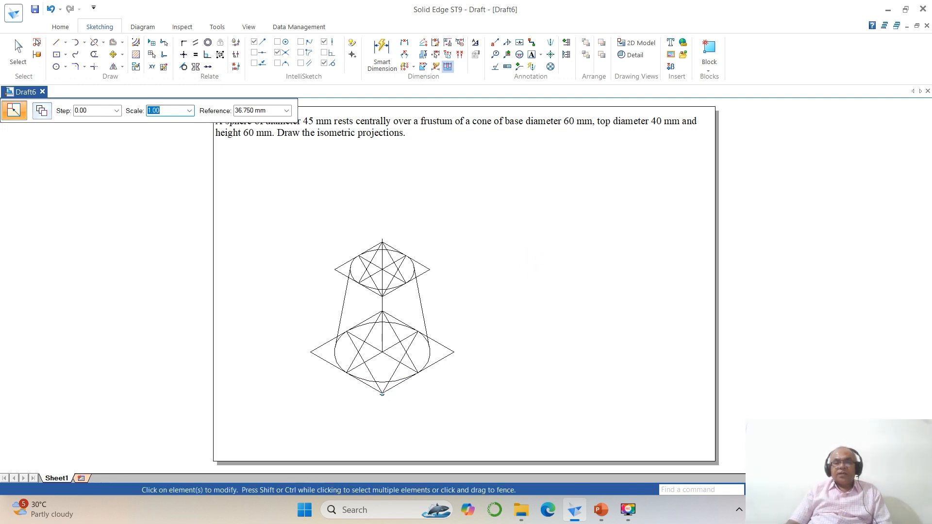
- Draw a 45 mm diameter circle for the sphere, centred on the upper end of the vertical line
{"action": "left_click", "coordinate": [787, 489]}
{"action": "left_click_drag", "start_coordinate": [319, 217], "coordinate": [535, 374]}
{"action": "left_click", "coordinate": [56, 68]}
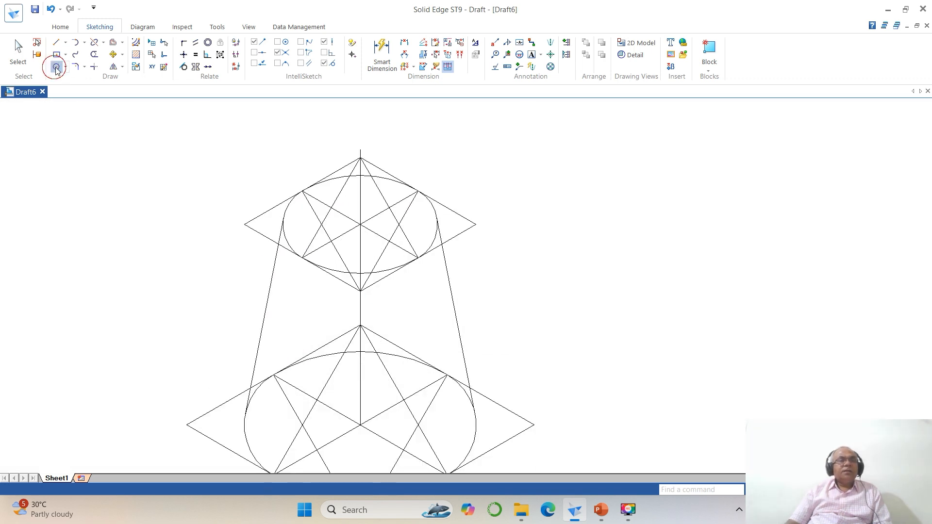
{"action": "left_click", "coordinate": [360, 149]}
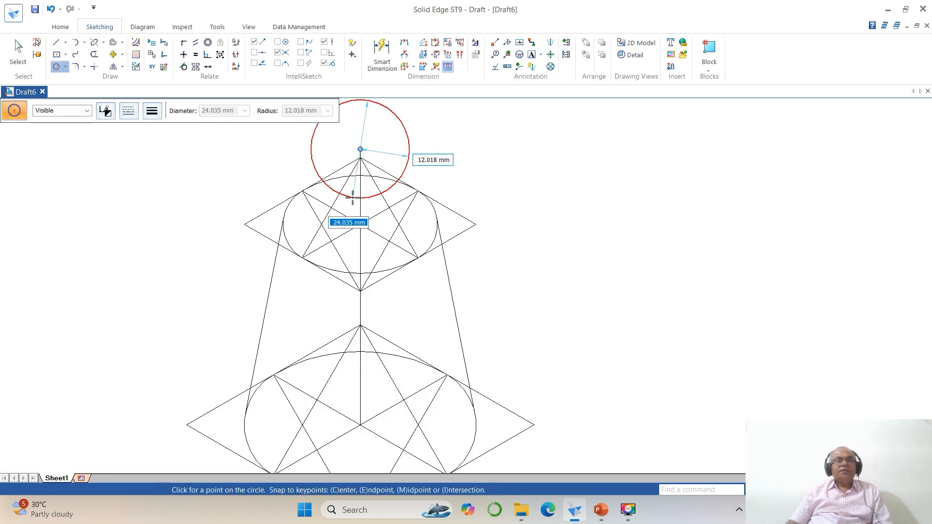
{"action": "type", "text": "46"}
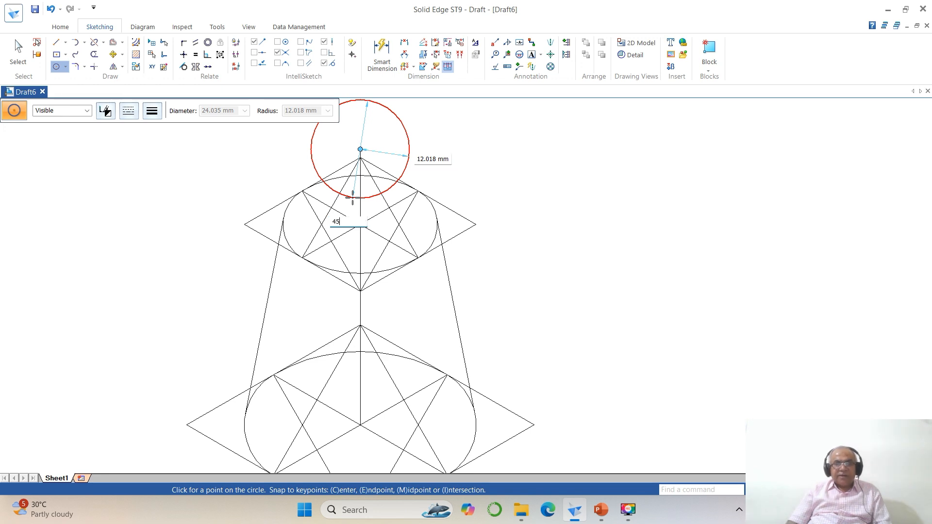
{"action": "key", "text": "Return"}
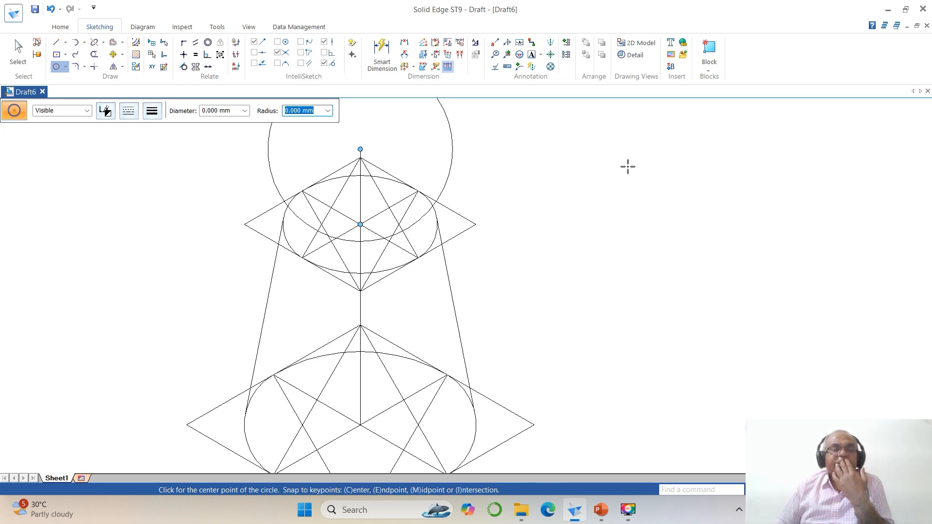
{"action": "key", "text": "Escape"}
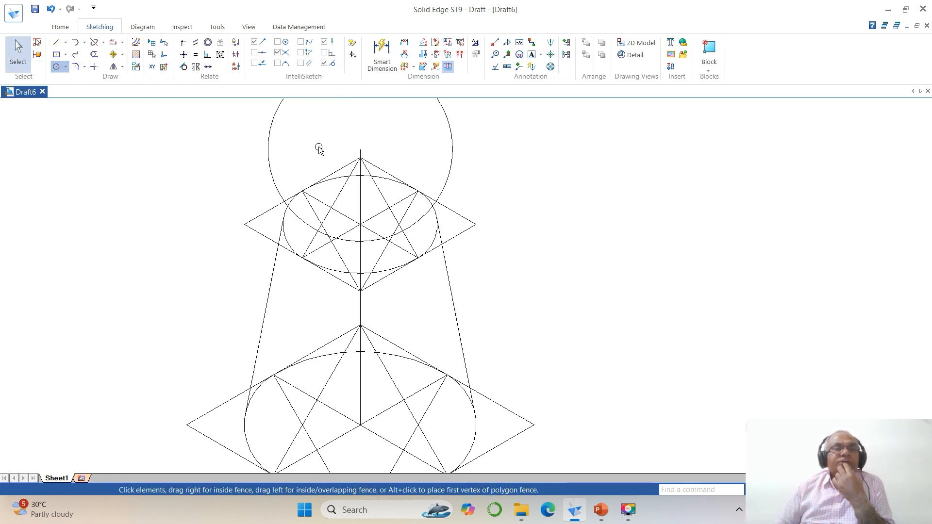
- Change the vertical line from the top ellipse's centre to the sphere's centre to a dash-dot centre line style
{"action": "left_click", "coordinate": [360, 189]}
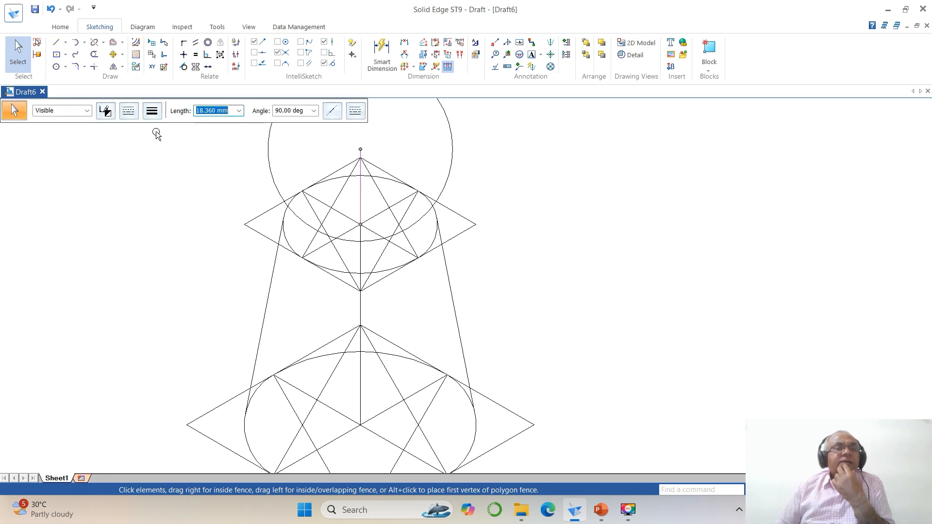
{"action": "left_click", "coordinate": [129, 112]}
{"action": "left_click", "coordinate": [139, 153]}
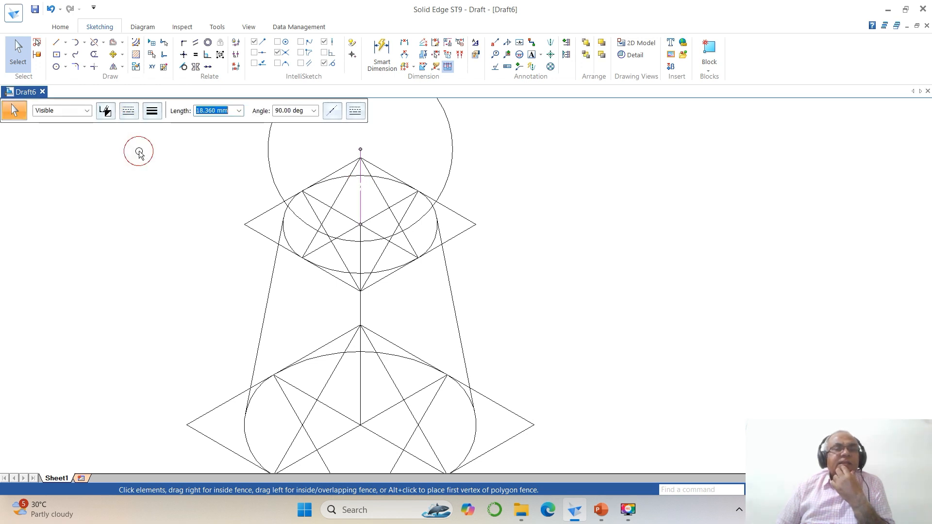
- Set the line width of the sphere's circle to 0.50 mm
{"action": "left_click", "coordinate": [542, 227]}
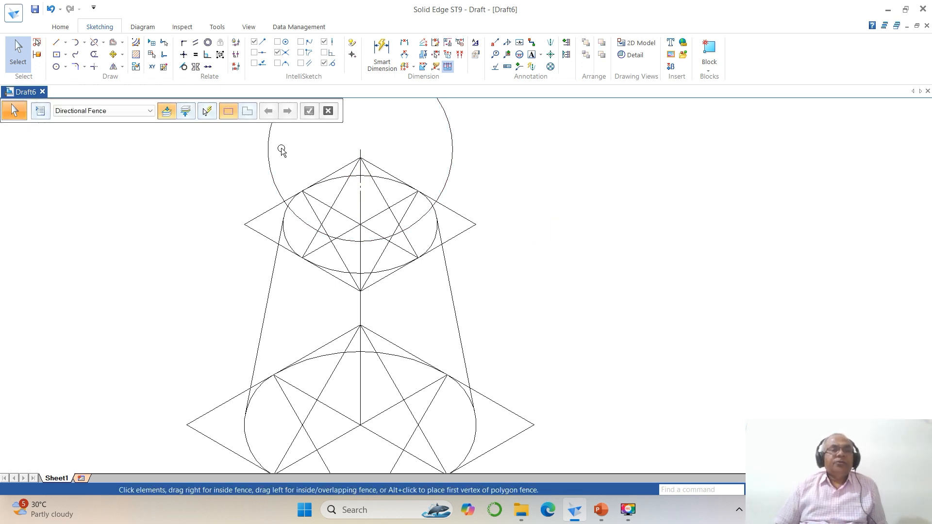
{"action": "left_click", "coordinate": [268, 146]}
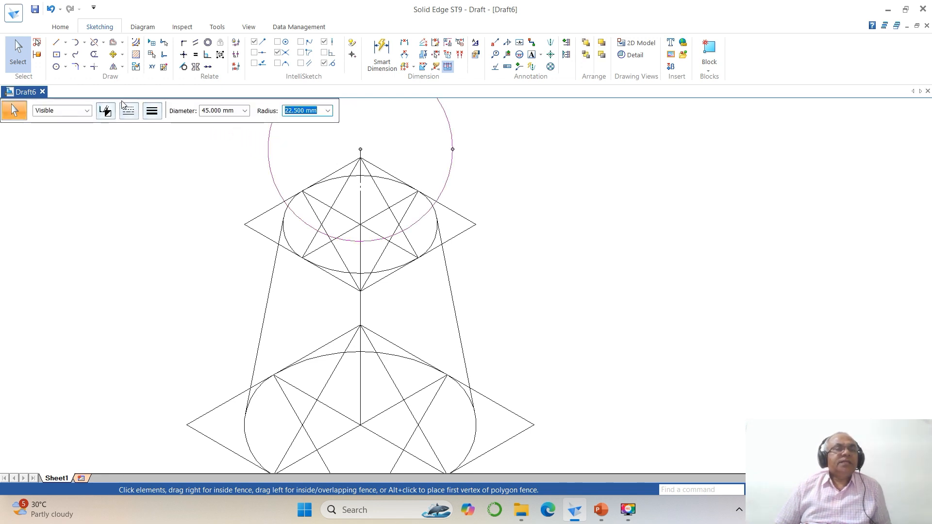
{"action": "left_click", "coordinate": [152, 111]}
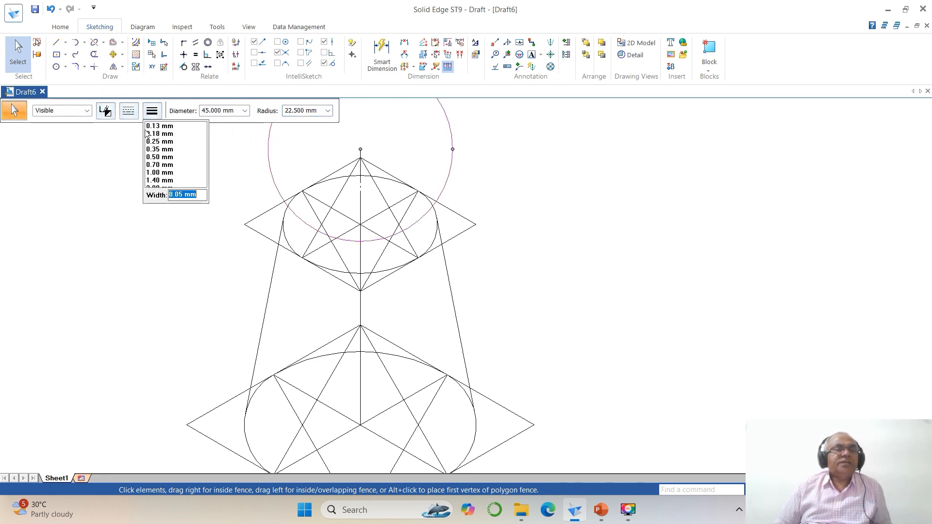
{"action": "left_click", "coordinate": [166, 158]}
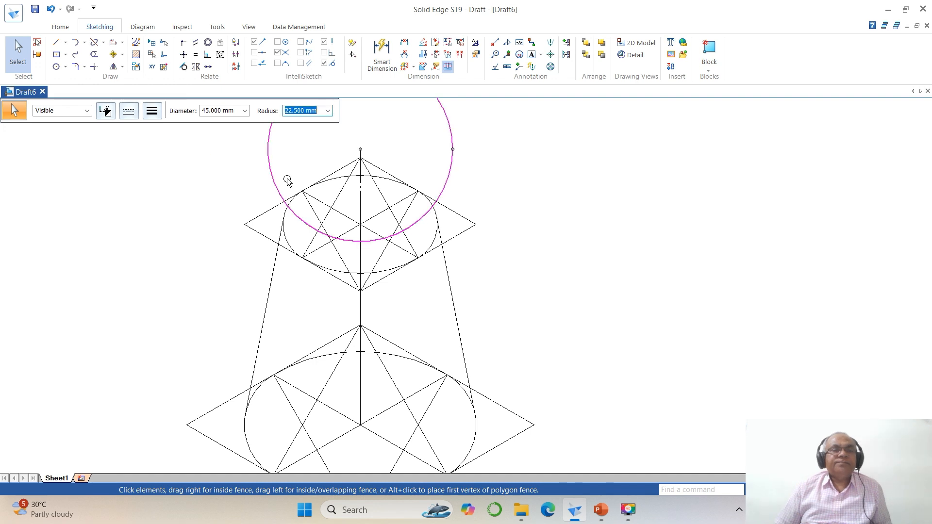
{"action": "left_click", "coordinate": [576, 228]}
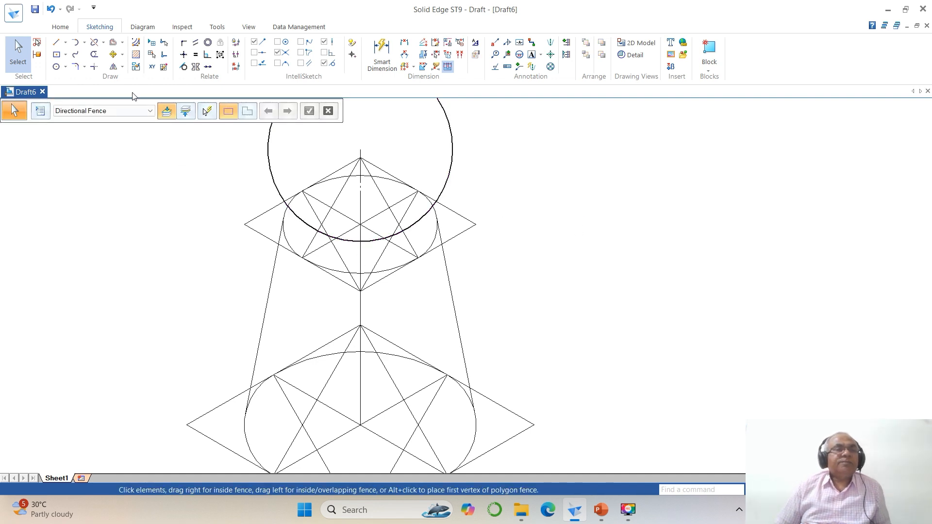
- Split the two end arcs of the top ellipse where the sphere's circle crosses them
{"action": "left_click", "coordinate": [94, 42]}
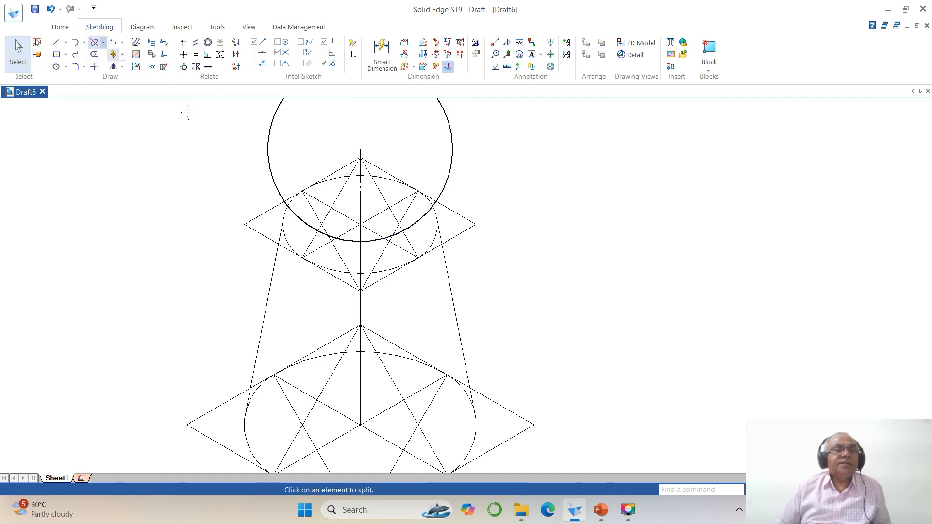
{"action": "left_click", "coordinate": [288, 238]}
{"action": "left_click", "coordinate": [288, 206]}
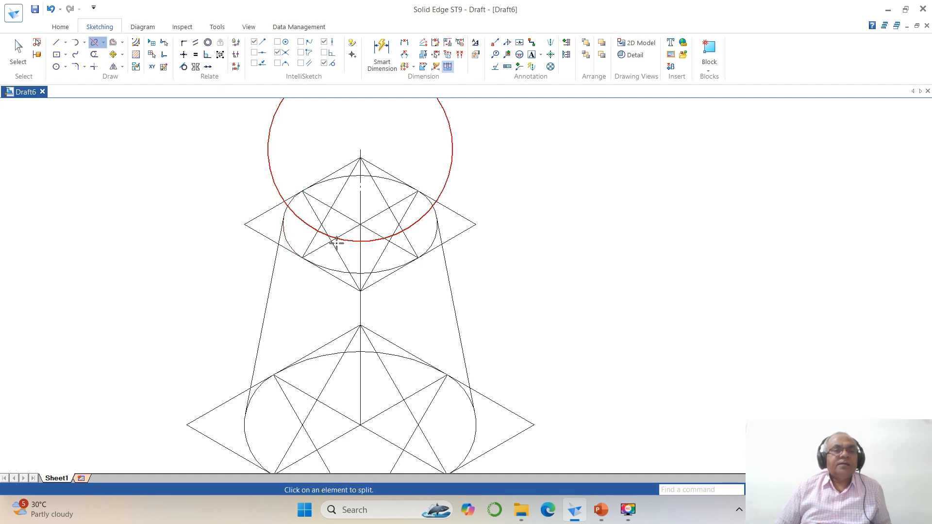
{"action": "left_click", "coordinate": [431, 234]}
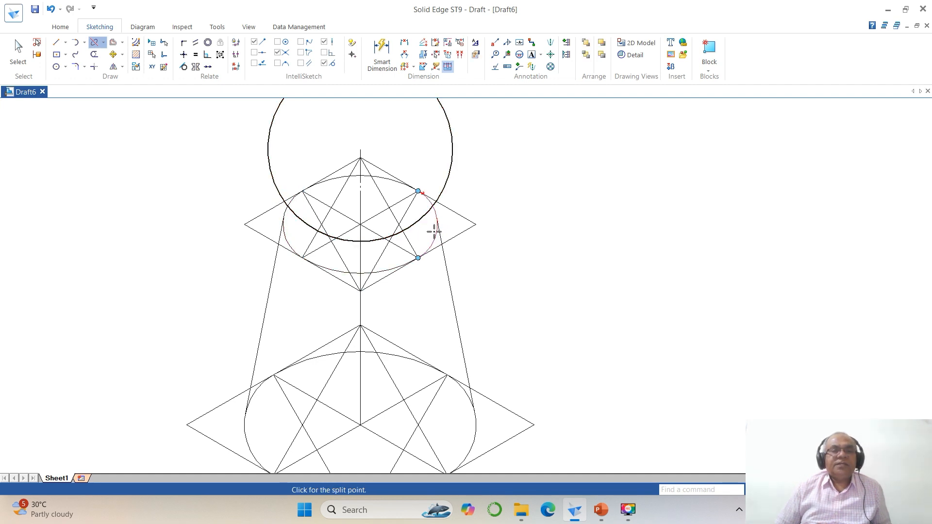
{"action": "left_click", "coordinate": [432, 206]}
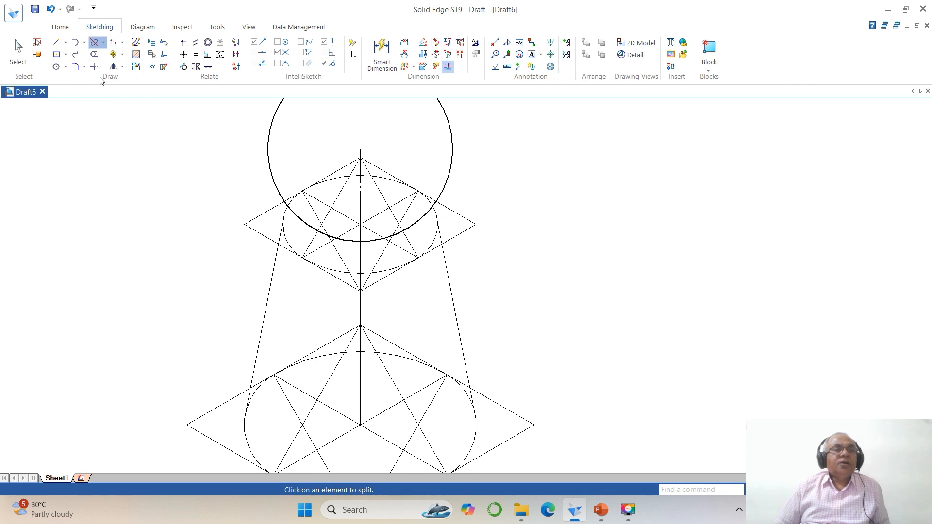
- Set the top ellipse's visible front arcs and both slanted sides of the frustum to a 0.50 mm line width
{"action": "left_click", "coordinate": [18, 50]}
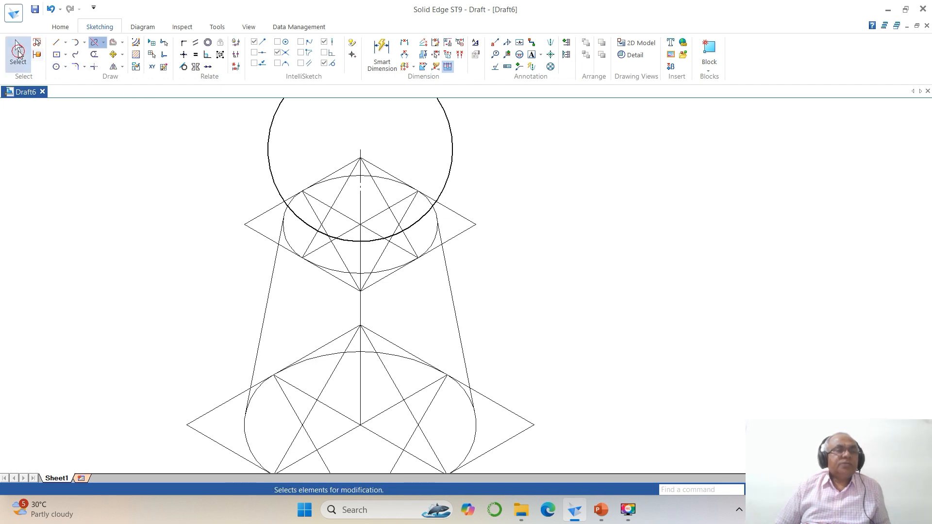
{"action": "left_click", "coordinate": [288, 238]}
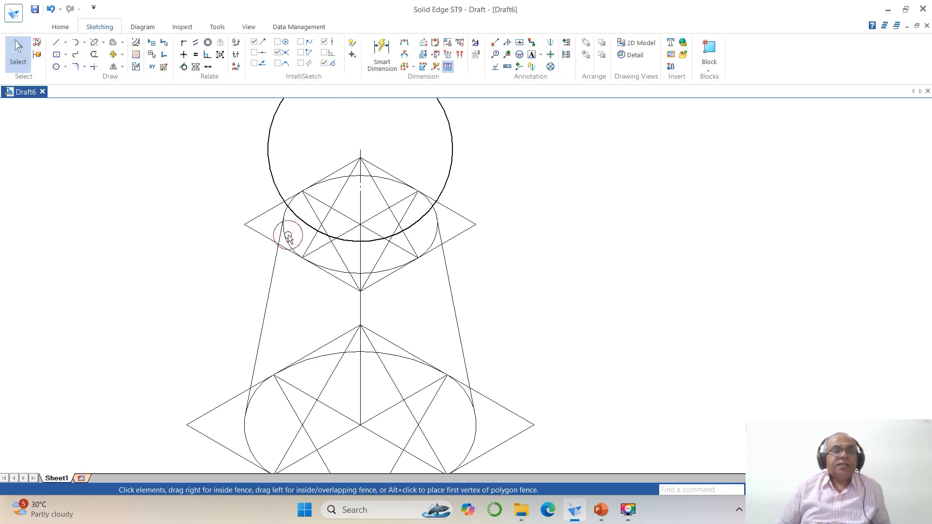
{"action": "left_click", "coordinate": [445, 260], "text": "shift"}
{"action": "left_click", "coordinate": [265, 313], "text": "shift"}
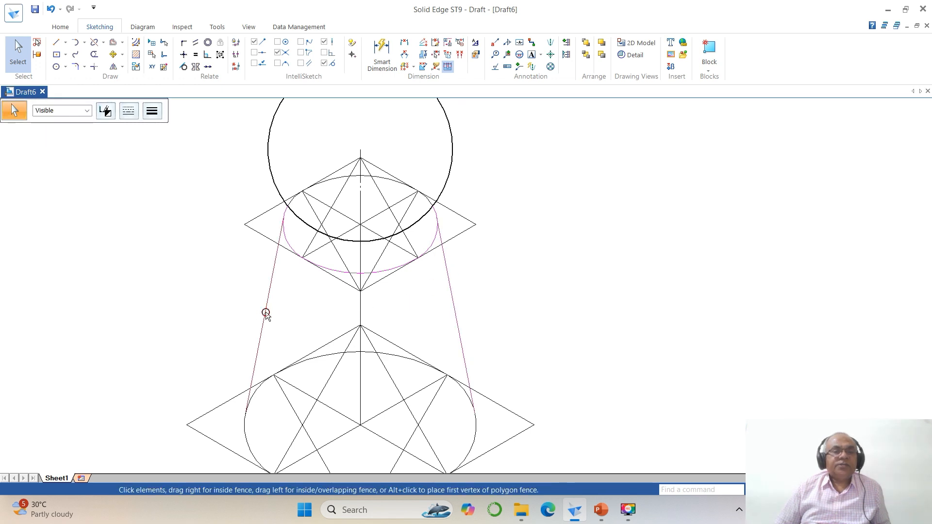
{"action": "left_click", "coordinate": [151, 113]}
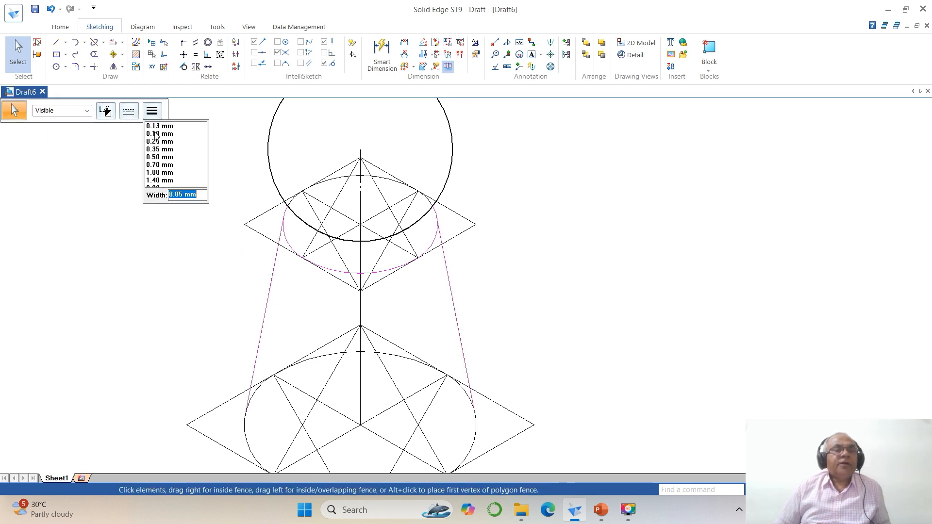
{"action": "left_click", "coordinate": [159, 156]}
- Split both end arcs of the base ellipse at the lower ends of the frustum's slanted sides
{"action": "scroll", "coordinate": [650, 276], "scroll_direction": "up", "scroll_amount": 3}
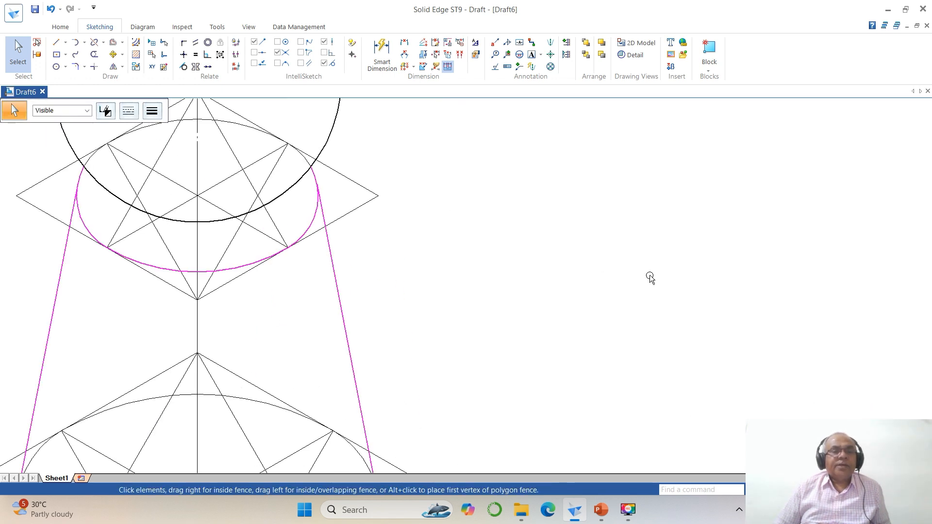
{"action": "scroll", "coordinate": [649, 276], "scroll_direction": "down", "scroll_amount": 5}
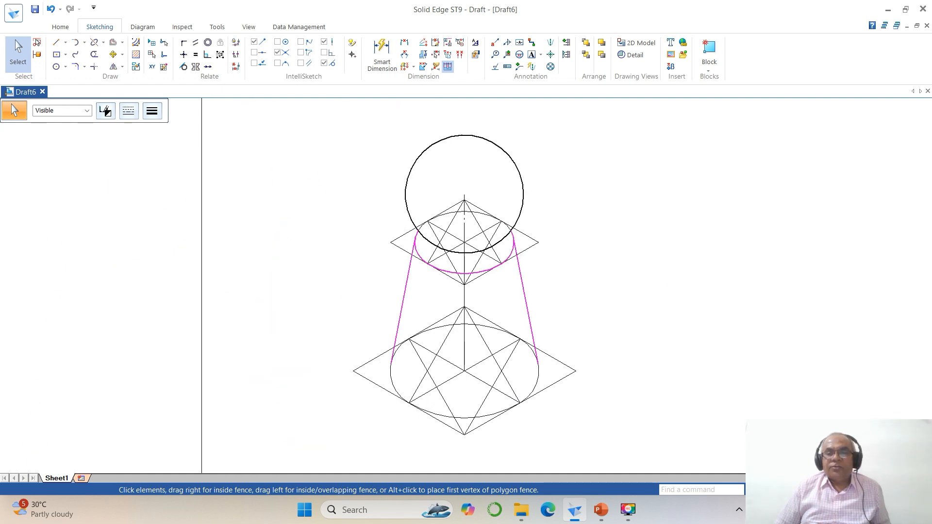
{"action": "left_click", "coordinate": [785, 490]}
{"action": "left_click", "coordinate": [358, 300]}
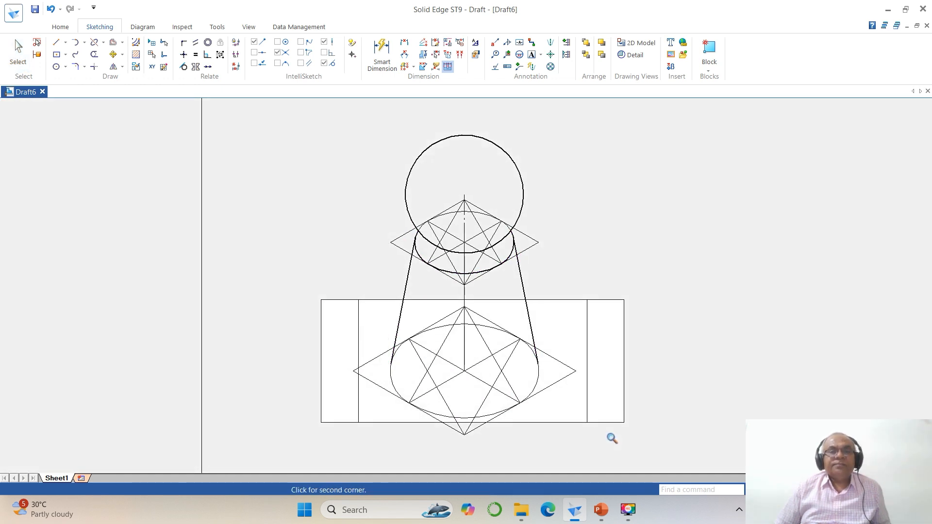
{"action": "left_click", "coordinate": [639, 446]}
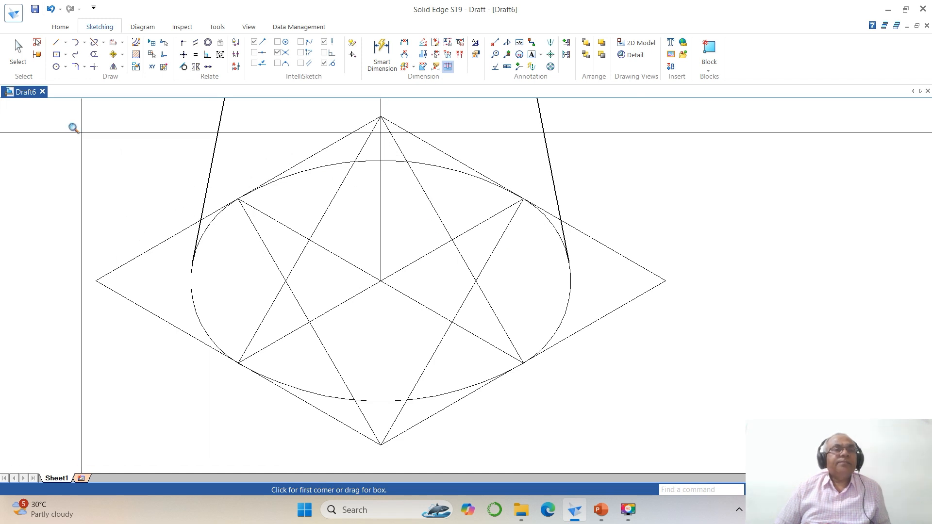
{"action": "left_click", "coordinate": [18, 51]}
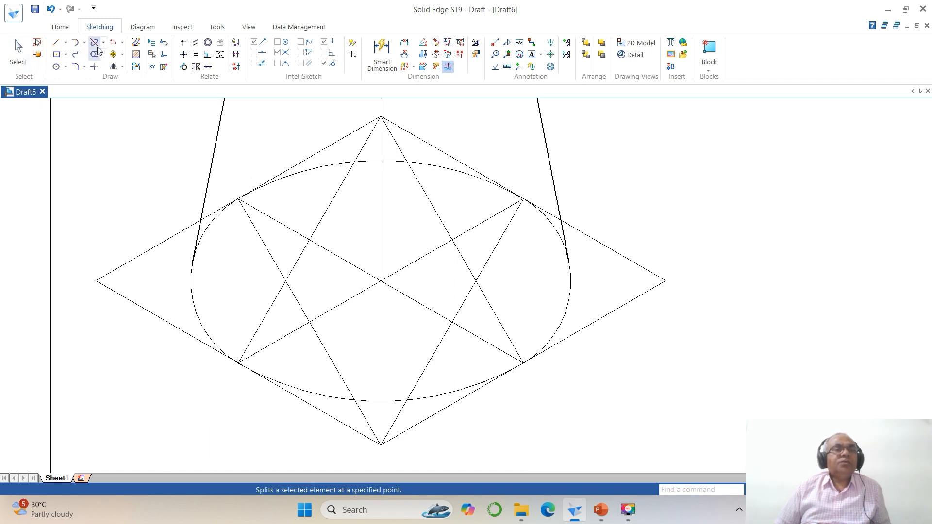
{"action": "left_click", "coordinate": [97, 47]}
{"action": "left_click", "coordinate": [193, 302]}
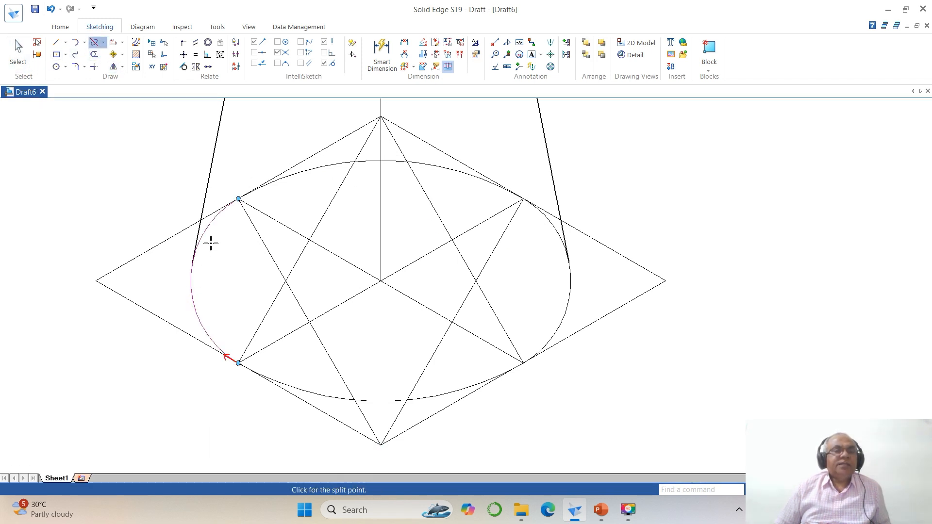
{"action": "left_click", "coordinate": [192, 263]}
{"action": "left_click", "coordinate": [192, 261]}
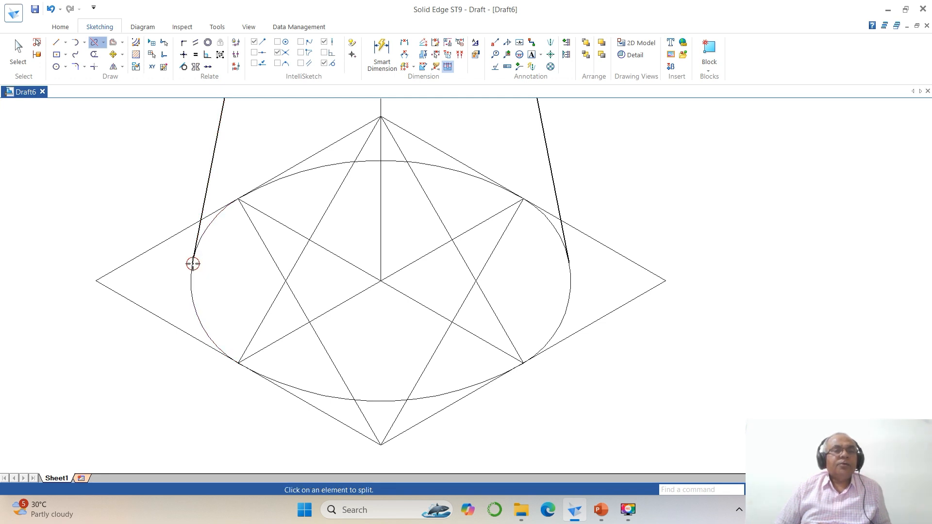
{"action": "left_click", "coordinate": [568, 297]}
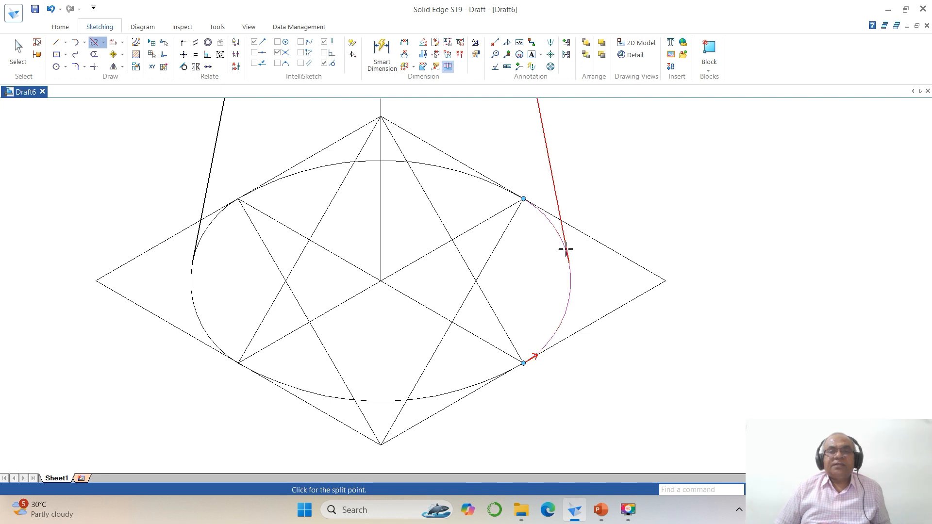
{"action": "left_click", "coordinate": [569, 264]}
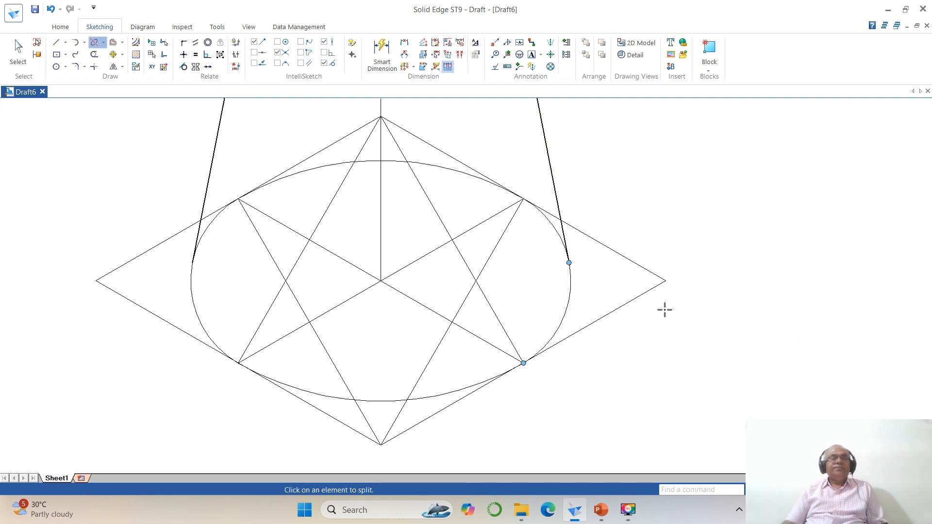
- Set the visible front arcs of the base ellipse, below the slanted sides, to a 0.50 mm line width
{"action": "left_click", "coordinate": [19, 60]}
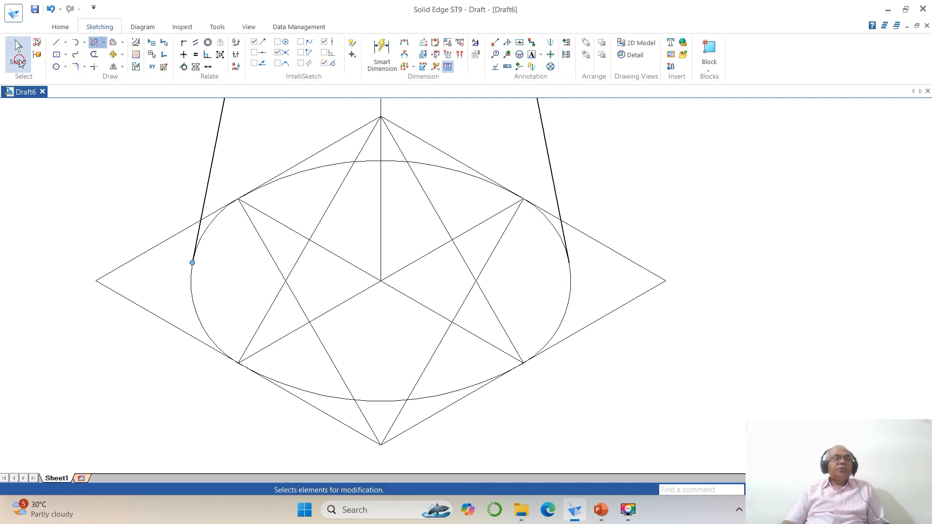
{"action": "left_click", "coordinate": [192, 284]}
{"action": "left_click", "coordinate": [294, 387], "text": "ctrl"}
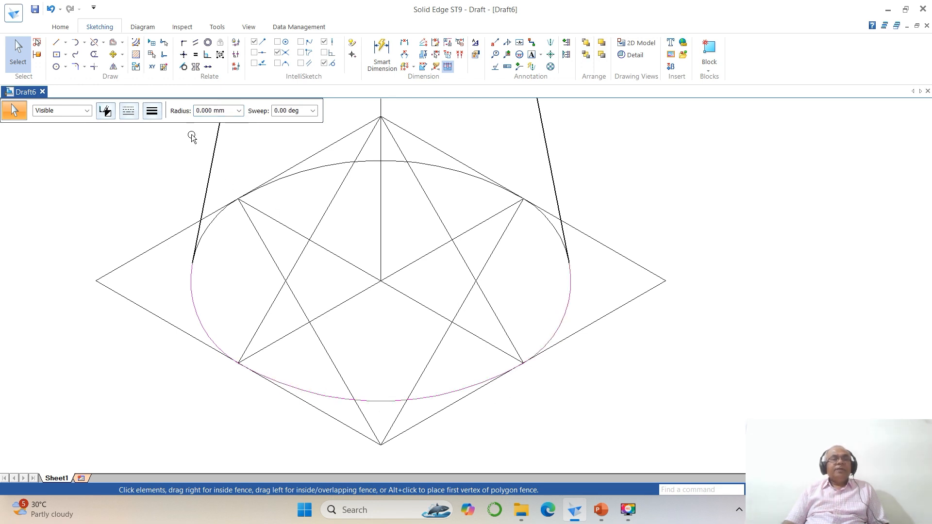
{"action": "left_click", "coordinate": [152, 110]}
{"action": "left_click", "coordinate": [152, 157]}
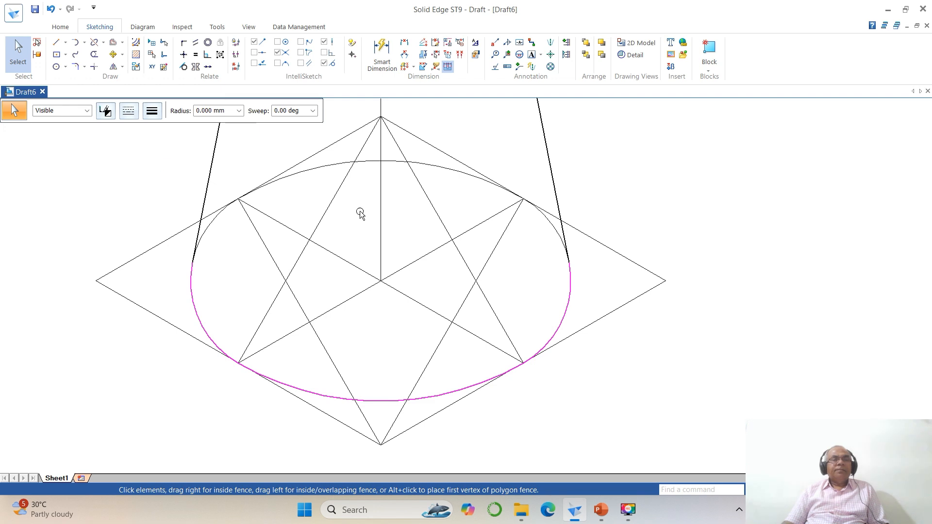
{"action": "left_click", "coordinate": [595, 289]}
- Change the frustum's vertical axis, rising from the base centre, to a dash-dot centre line style
{"action": "left_click", "coordinate": [379, 232]}
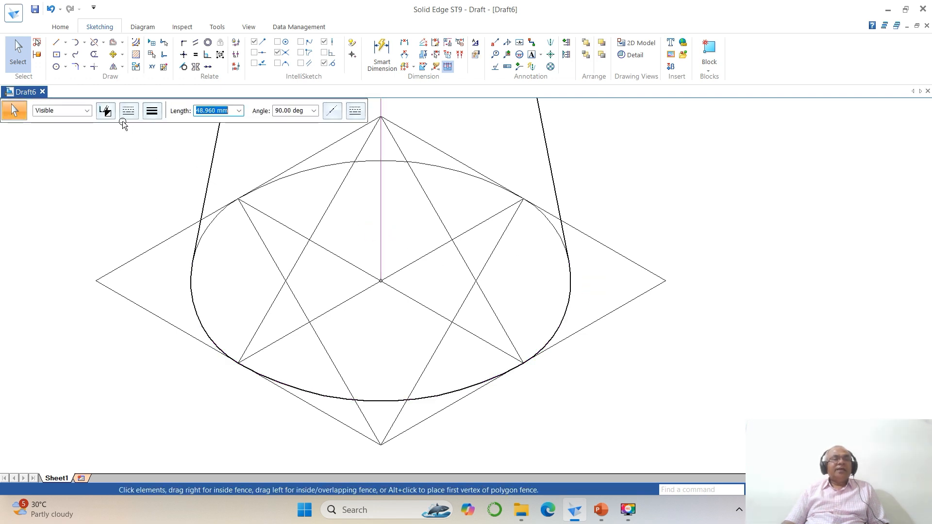
{"action": "left_click", "coordinate": [128, 111]}
{"action": "left_click", "coordinate": [137, 154]}
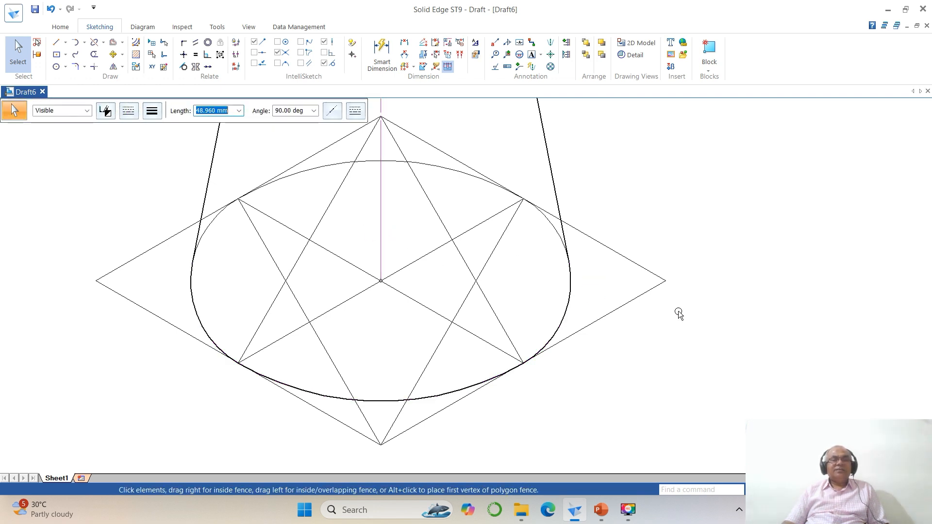
{"action": "left_click", "coordinate": [695, 315]}
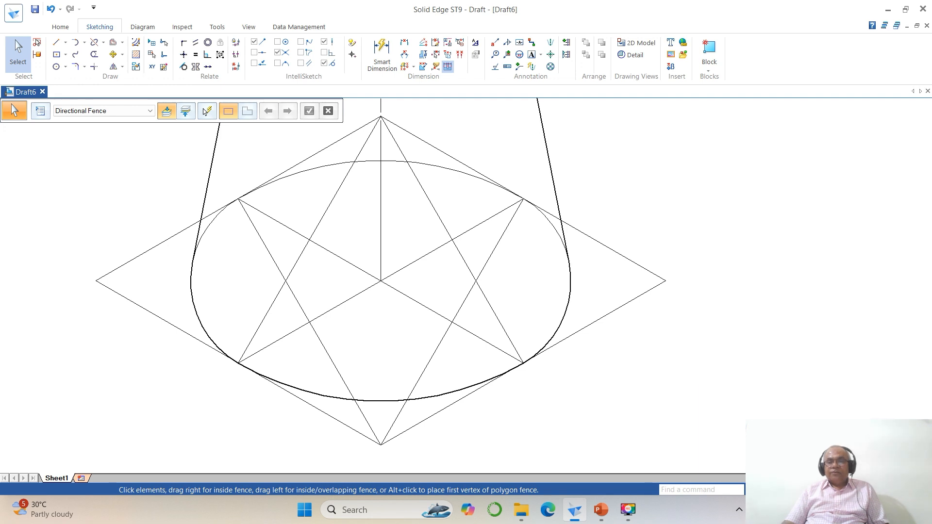
- Draw a horizontal line rightward from the base rhombus's lowest vertex and a separate short vertical line to the lower left of the rhombus
{"action": "left_click", "coordinate": [809, 489]}
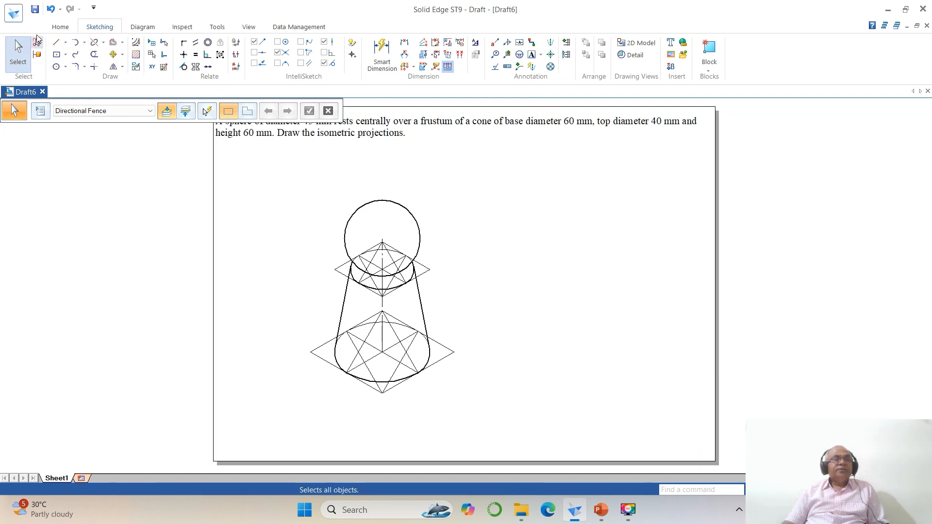
{"action": "left_click", "coordinate": [57, 47]}
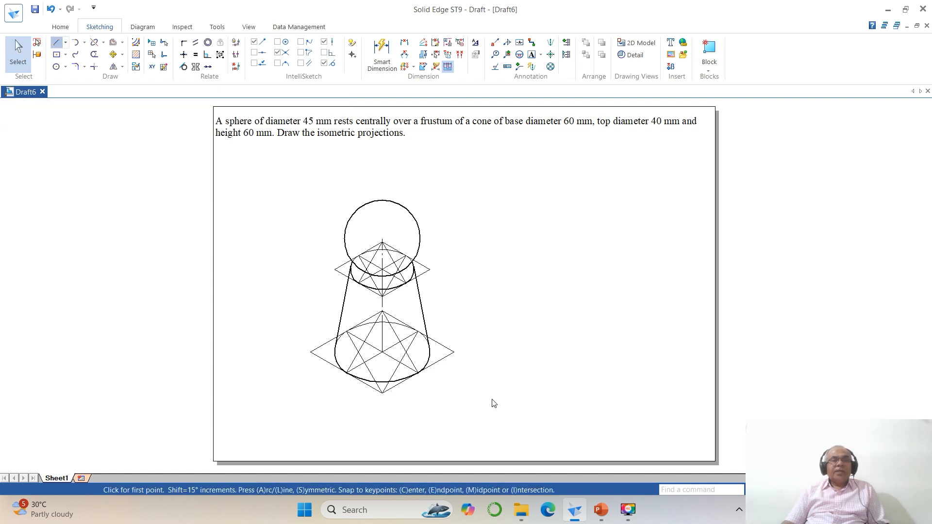
{"action": "left_click", "coordinate": [382, 393]}
{"action": "left_click", "coordinate": [448, 393]}
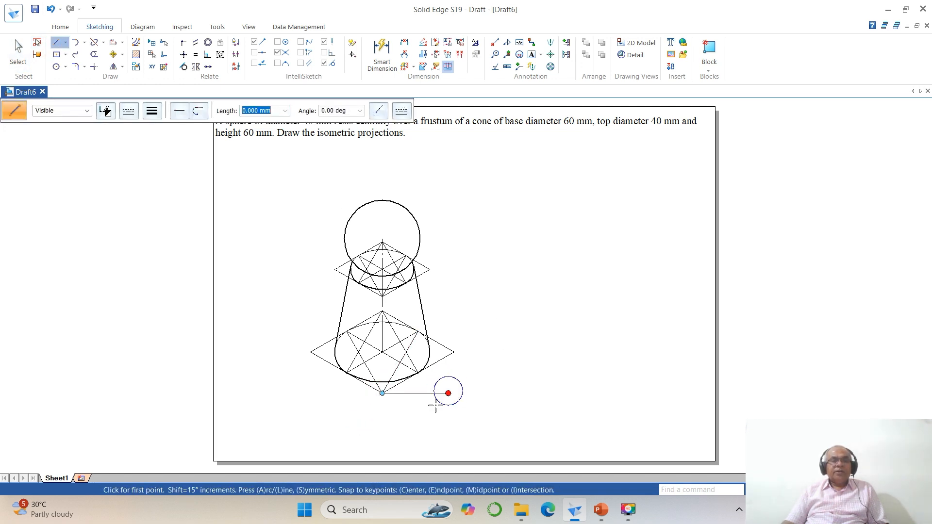
{"action": "left_click", "coordinate": [319, 378]}
{"action": "left_click", "coordinate": [319, 420]}
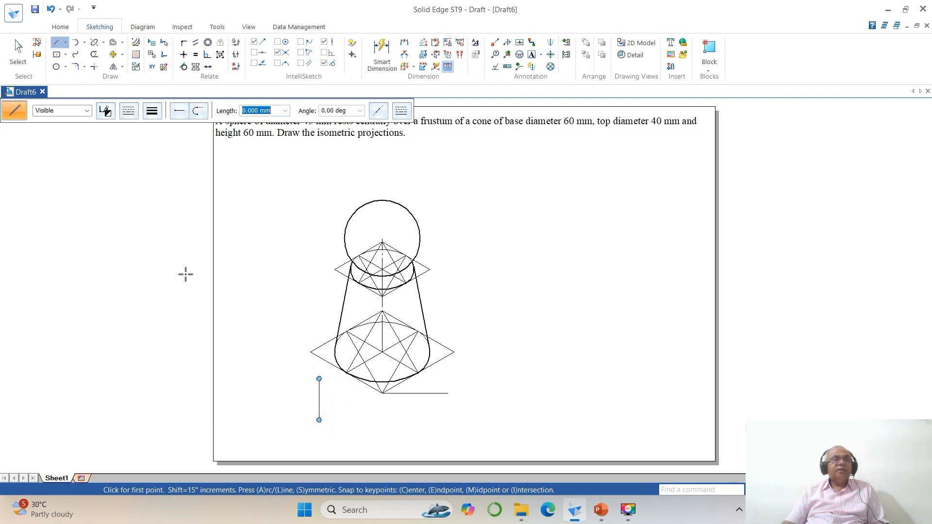
- Extend the horizontal line at the base rhombus's lowest vertex leftward to the short vertical line
{"action": "left_click", "coordinate": [84, 42]}
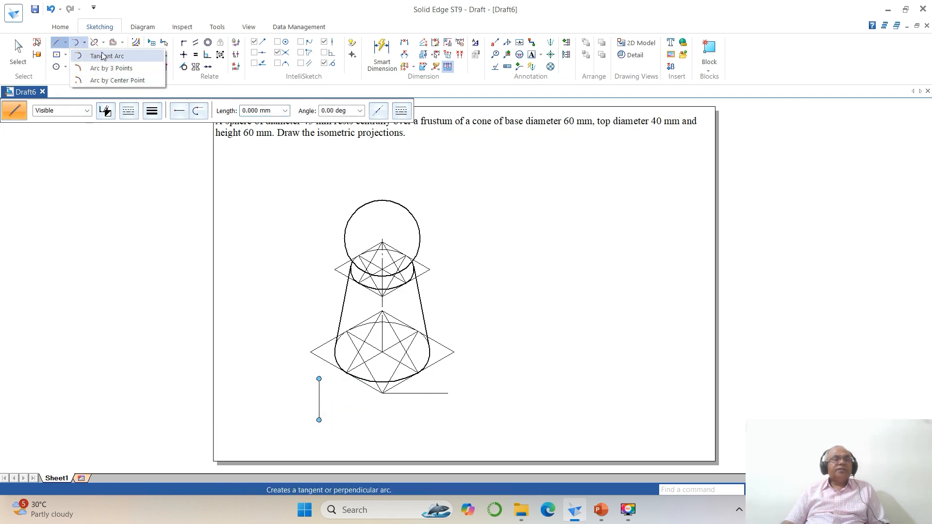
{"action": "left_click", "coordinate": [103, 43]}
{"action": "left_click", "coordinate": [116, 68]}
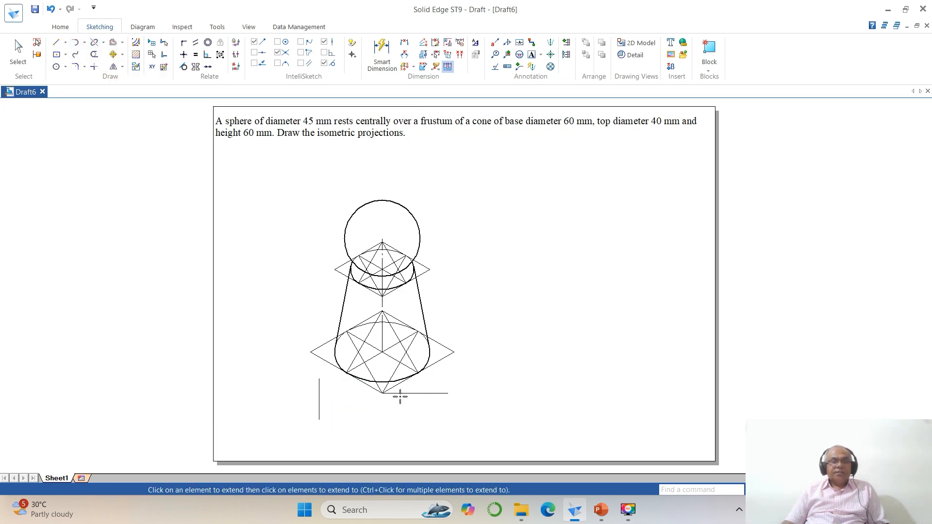
{"action": "left_click", "coordinate": [401, 393]}
{"action": "left_click", "coordinate": [18, 53]}
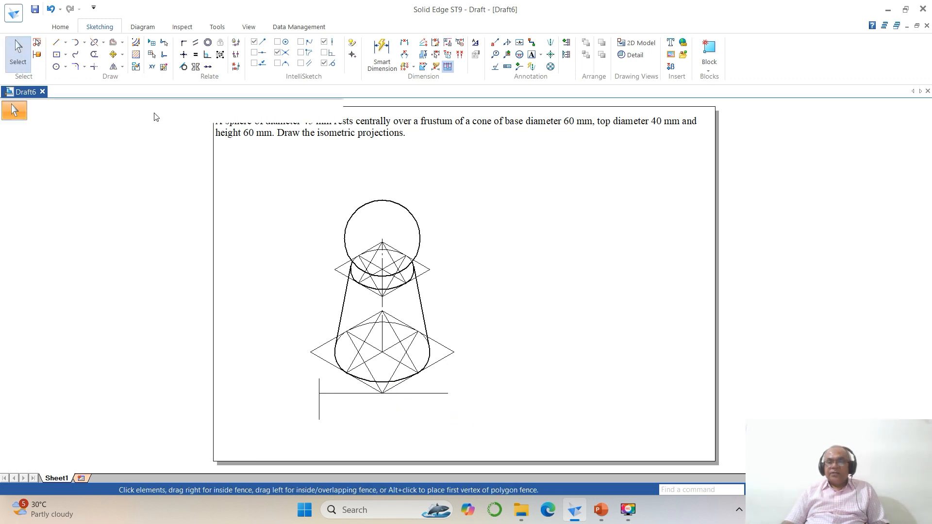
- Delete the short vertical line at the left end of the horizontal reference line
{"action": "left_click", "coordinate": [319, 381]}
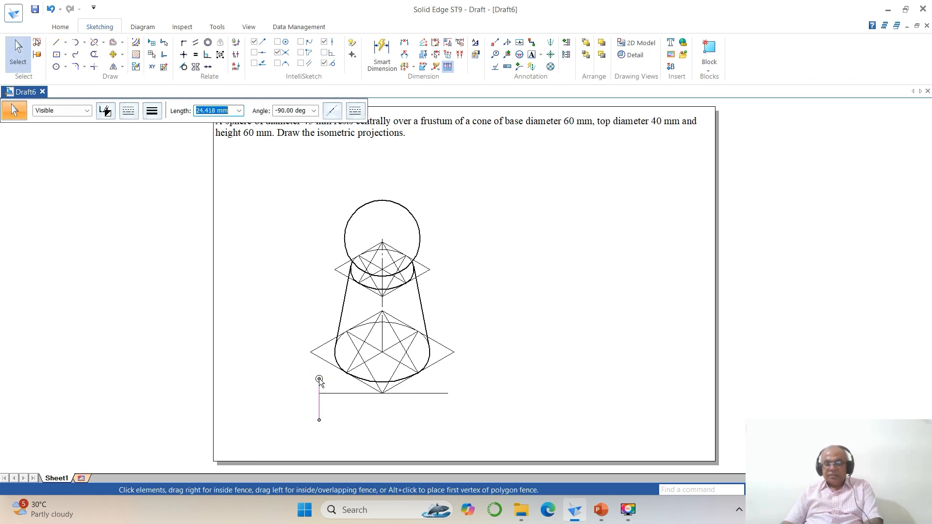
{"action": "key", "text": "Delete"}
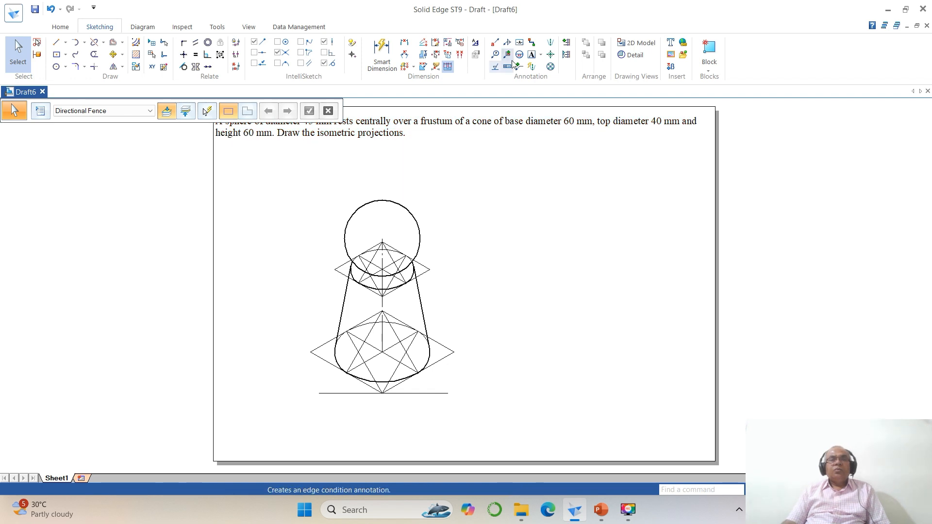
- Modify the ISO (mm) dimension style so driving, driven, error and connector colours are all Black
{"action": "left_click", "coordinate": [475, 44]}
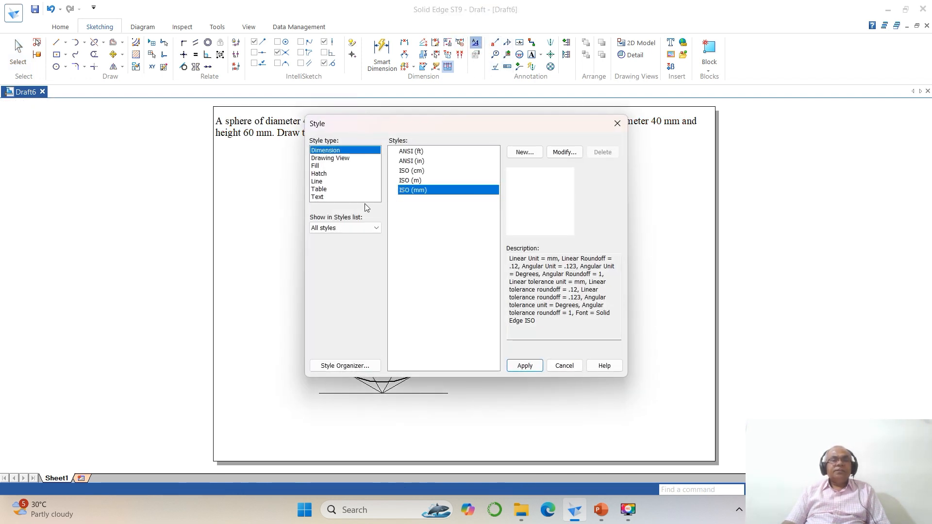
{"action": "left_click", "coordinate": [564, 152]}
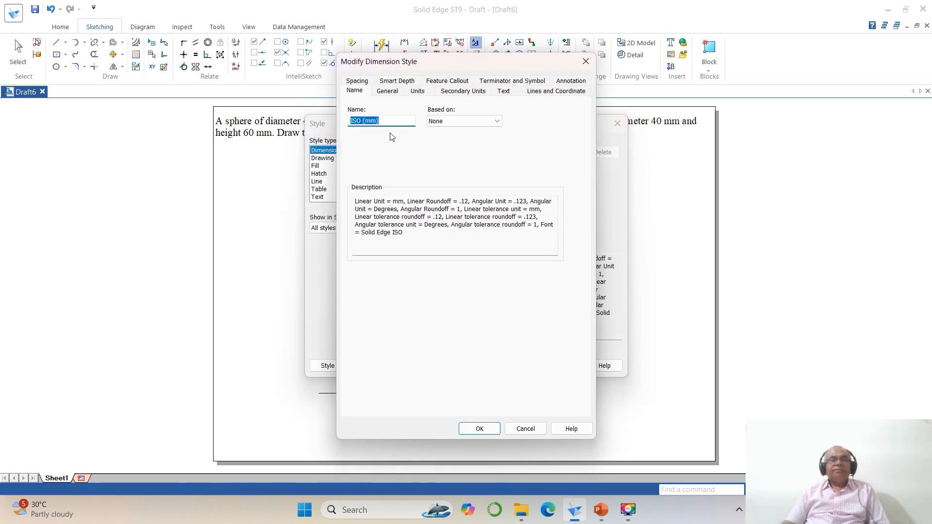
{"action": "left_click", "coordinate": [388, 91]}
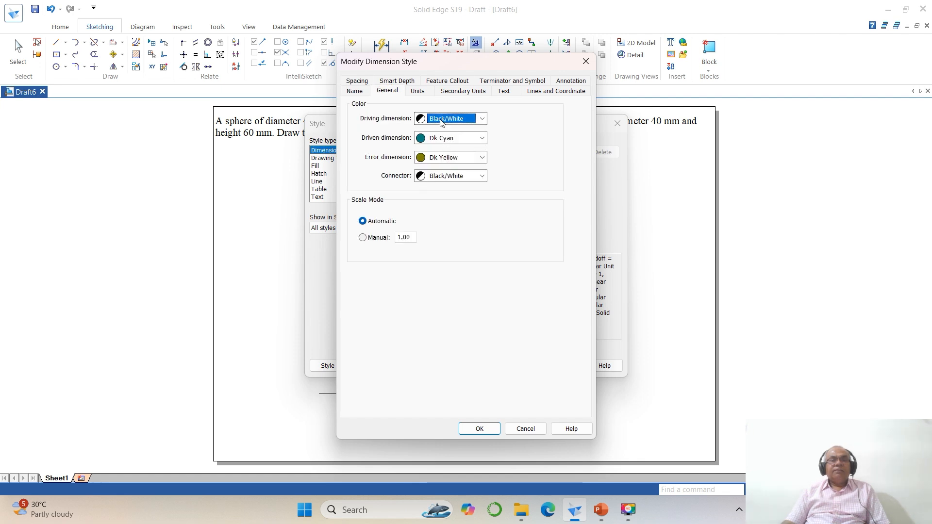
{"action": "left_click", "coordinate": [442, 118]}
{"action": "left_click", "coordinate": [442, 130]}
{"action": "left_click", "coordinate": [442, 138]}
{"action": "left_click", "coordinate": [441, 149]}
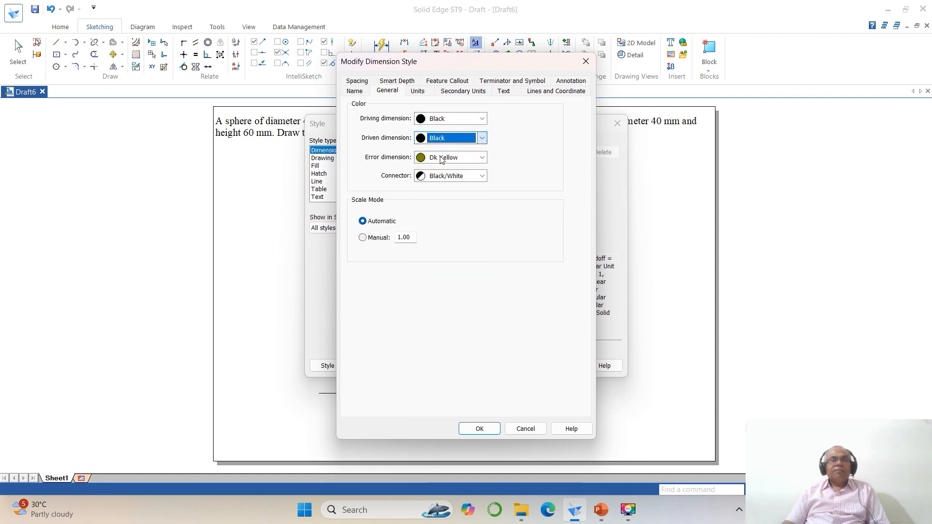
{"action": "left_click", "coordinate": [442, 159]}
{"action": "left_click", "coordinate": [437, 170]}
{"action": "left_click", "coordinate": [449, 176]}
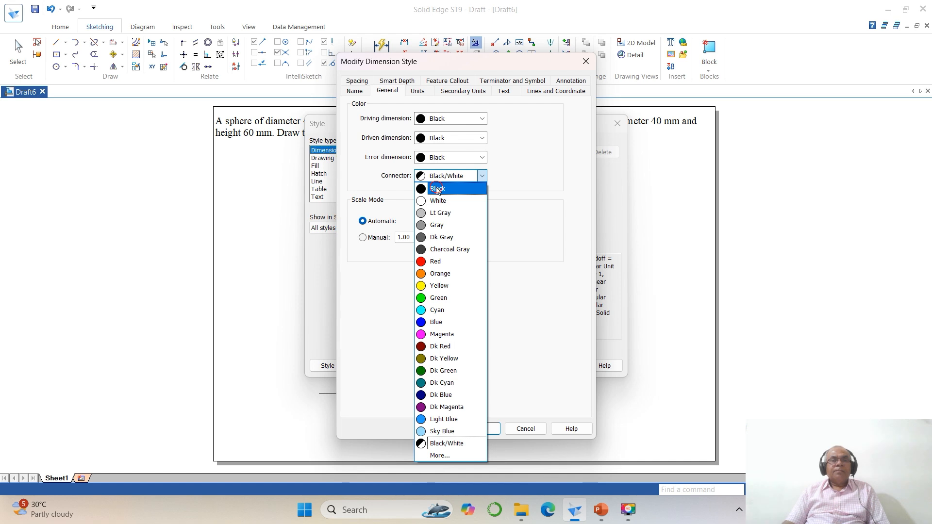
{"action": "left_click", "coordinate": [437, 188]}
- Set the dimension style's text font to Times New Roman and the font size to 3
{"action": "left_click", "coordinate": [504, 90]}
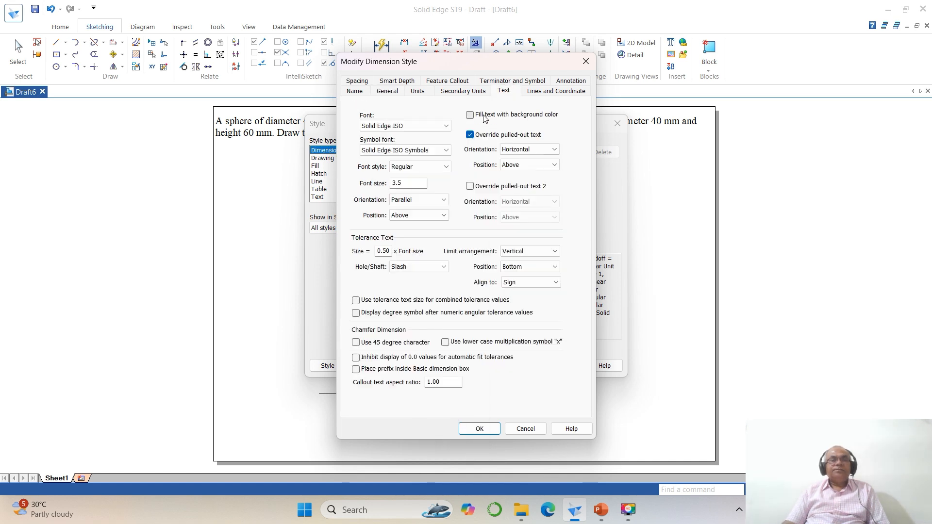
{"action": "left_click", "coordinate": [445, 127]}
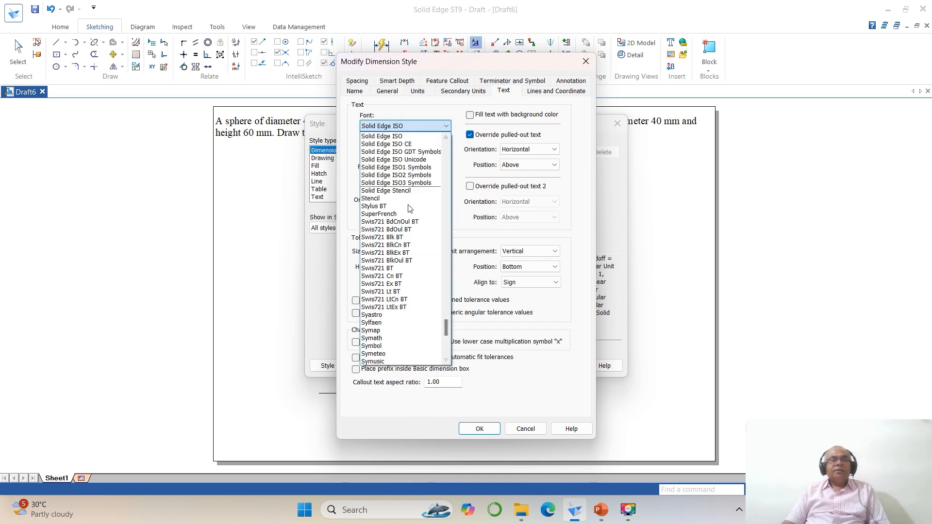
{"action": "scroll", "coordinate": [406, 272], "scroll_direction": "down", "scroll_amount": 5}
{"action": "left_click", "coordinate": [404, 315]}
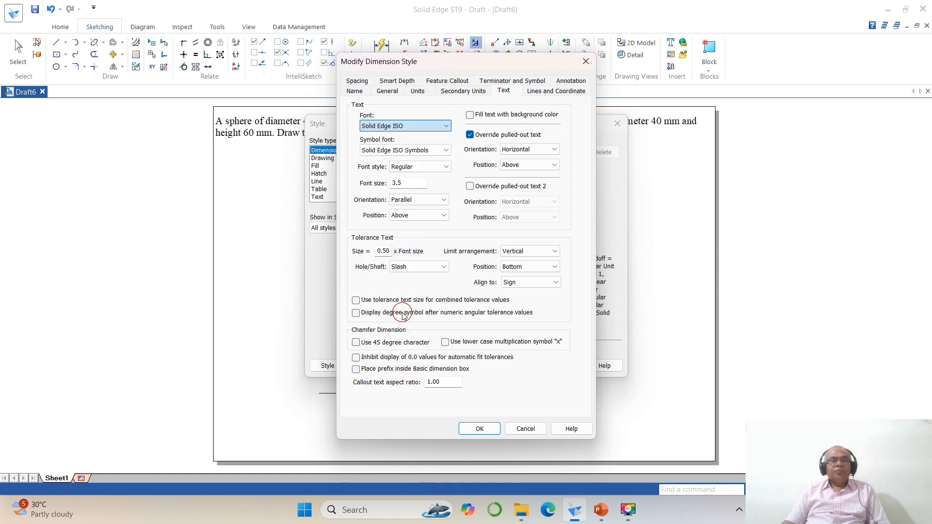
{"action": "left_click_drag", "start_coordinate": [396, 184], "coordinate": [392, 185]}
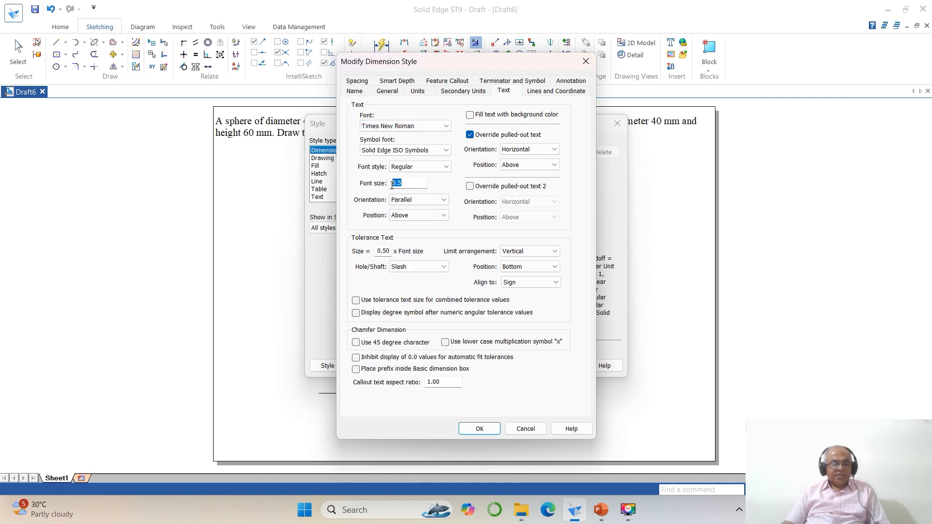
{"action": "type", "text": "3"}
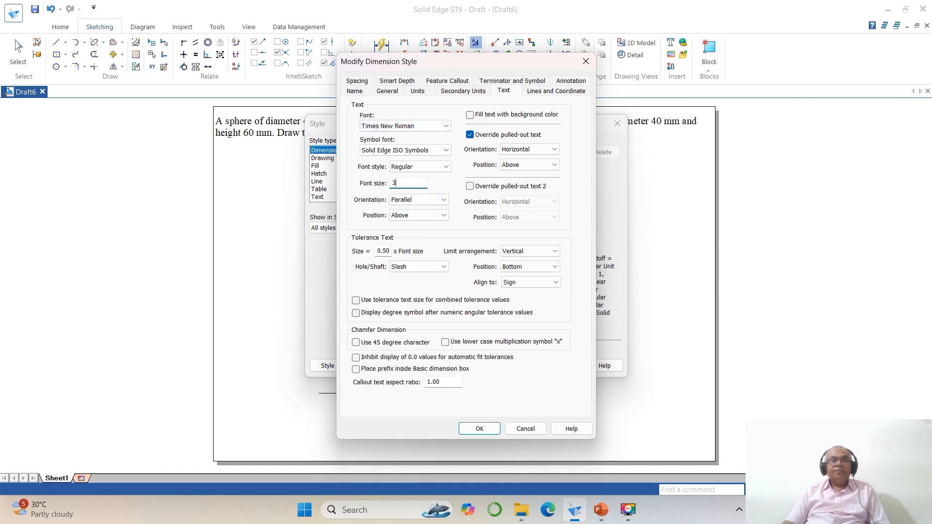
- Set the dimension line width to .1 and apply the modified ISO (mm) style
{"action": "left_click", "coordinate": [545, 93]}
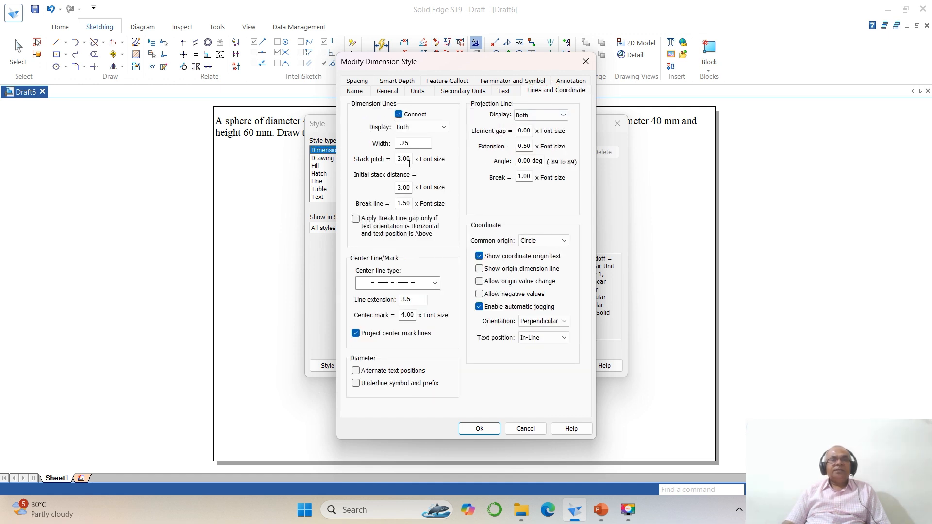
{"action": "double_click", "coordinate": [418, 144]}
{"action": "type", "text": ".1"}
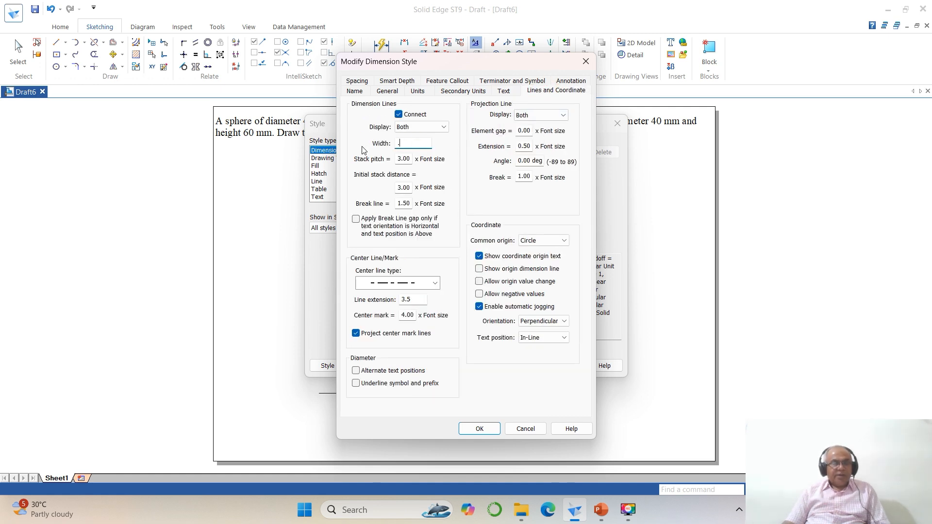
{"action": "left_click", "coordinate": [479, 429]}
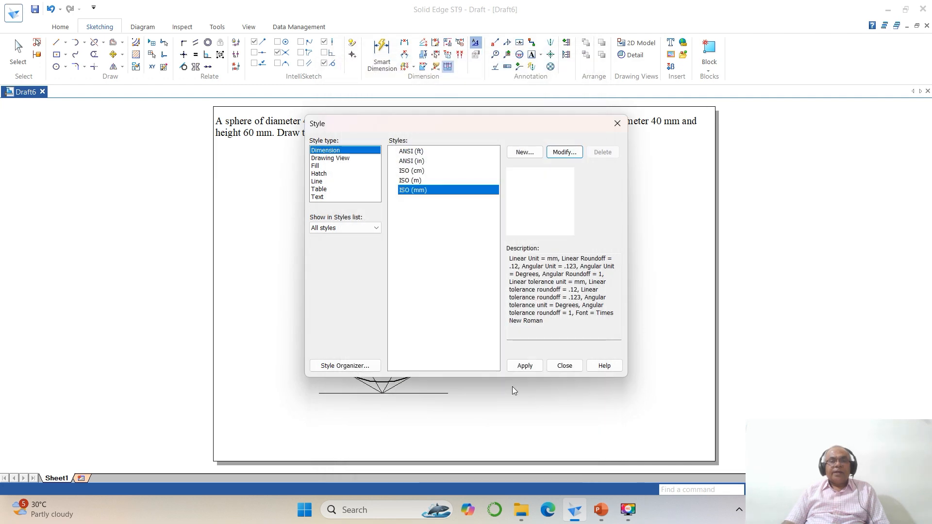
{"action": "left_click", "coordinate": [511, 364]}
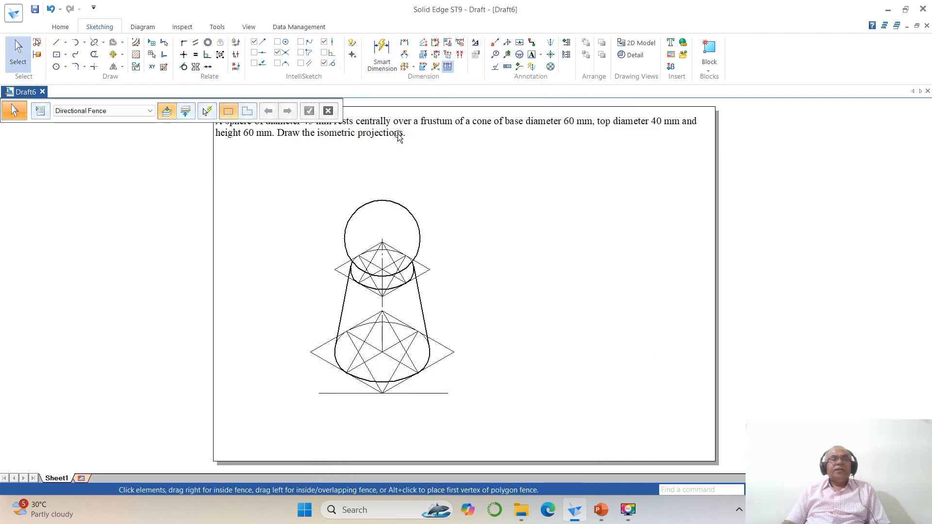
- Add angle dimensions between the horizontal reference line and both lower edges of the base rhombus
{"action": "left_click", "coordinate": [405, 54]}
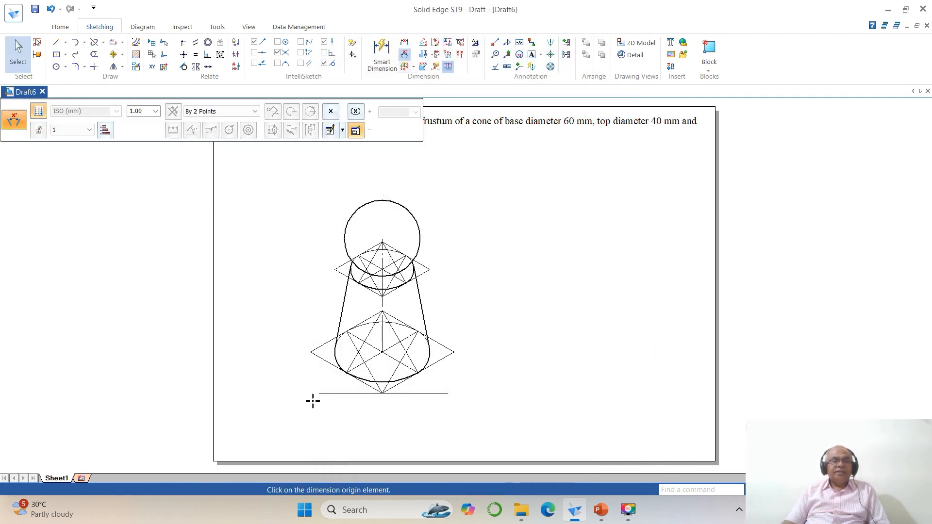
{"action": "left_click", "coordinate": [318, 356]}
{"action": "left_click", "coordinate": [329, 393]}
{"action": "left_click", "coordinate": [329, 383]}
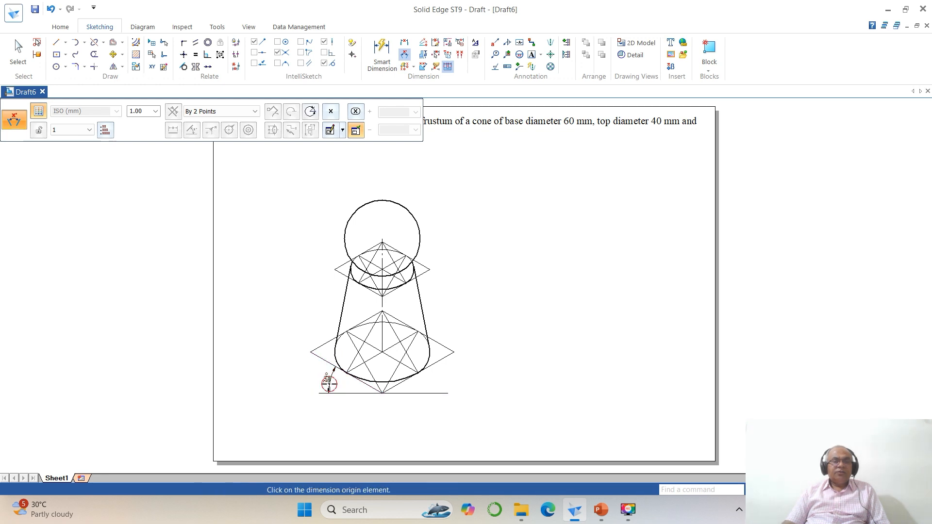
{"action": "left_click", "coordinate": [432, 391]}
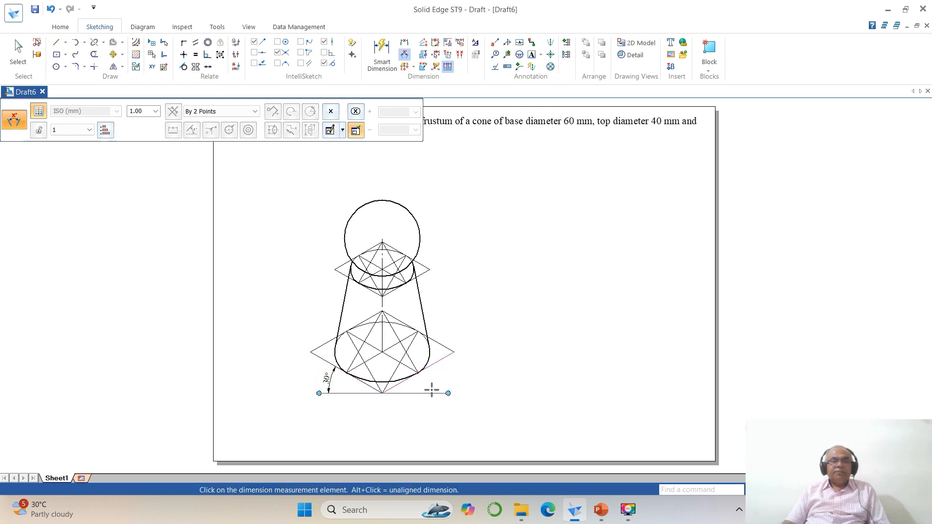
{"action": "left_click", "coordinate": [431, 388]}
{"action": "left_click", "coordinate": [433, 382]}
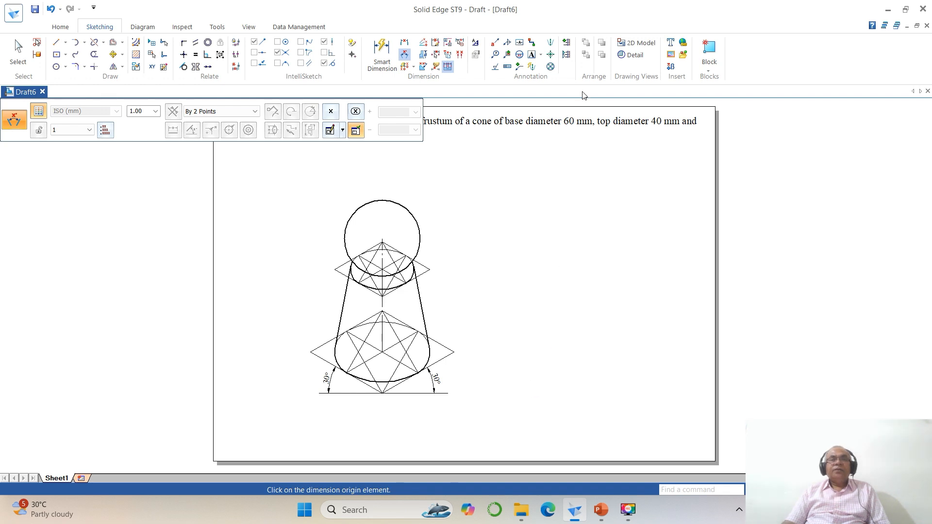
- Place the text "ISO SCALE USED" centrally below the reference line in Times New Roman, size 3
{"action": "left_click", "coordinate": [531, 55]}
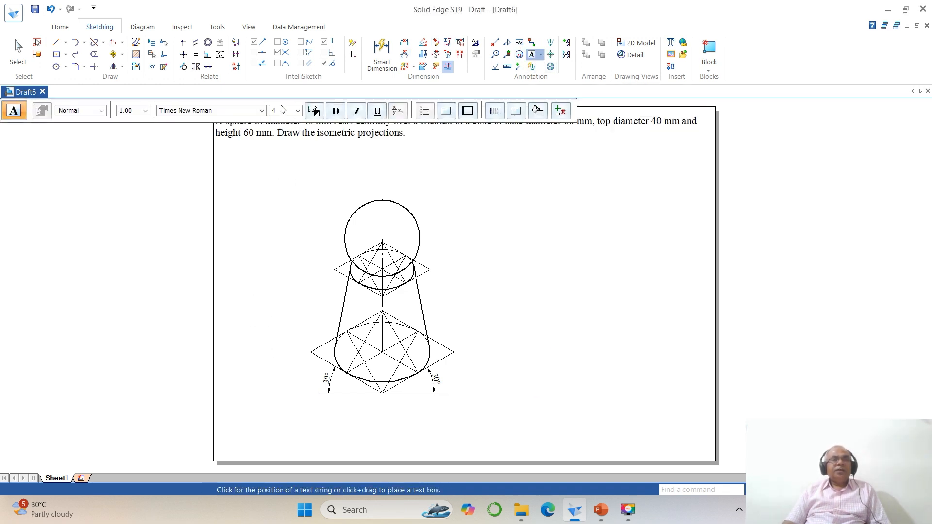
{"action": "left_click", "coordinate": [283, 110]}
{"action": "type", "text": "3"}
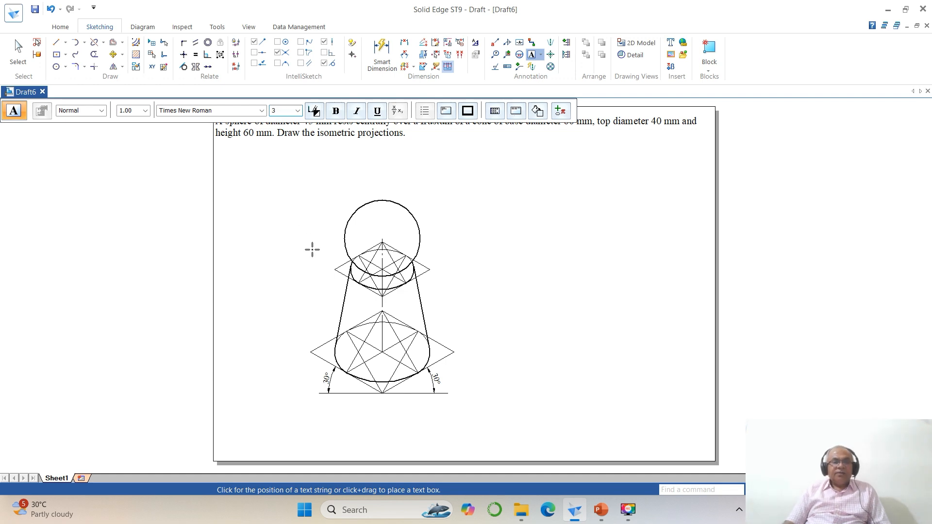
{"action": "left_click", "coordinate": [352, 406]}
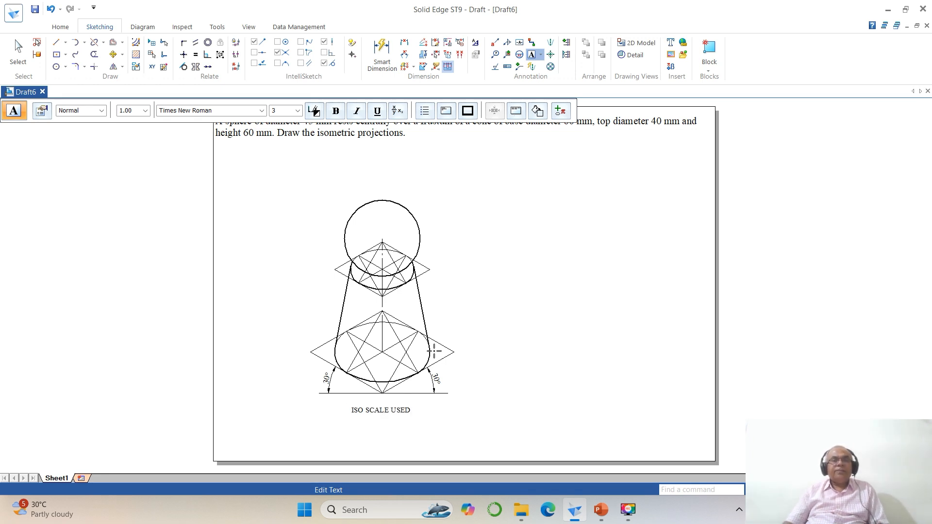
{"action": "left_click", "coordinate": [505, 305]}
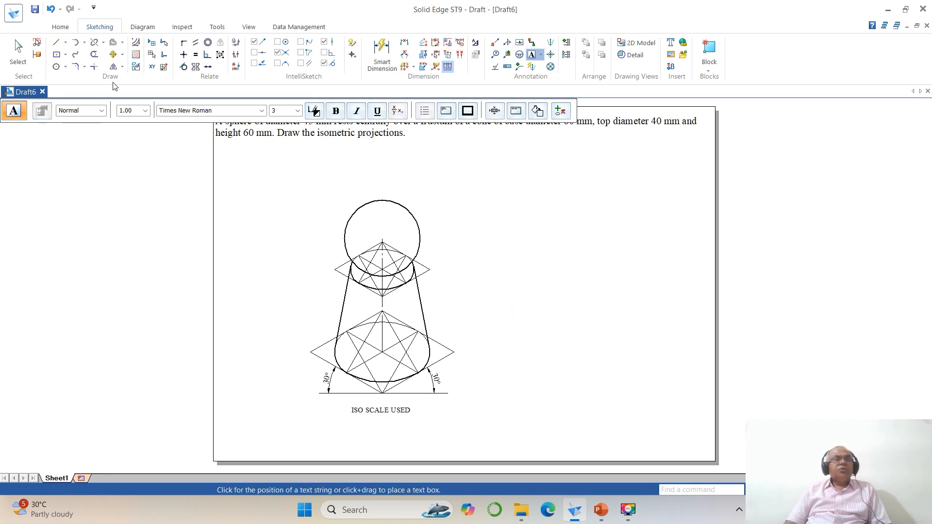
- Copy the whole figure with its angle dimensions and caption about 126 mm to the right, with a Y offset of 0
{"action": "left_click", "coordinate": [112, 54]}
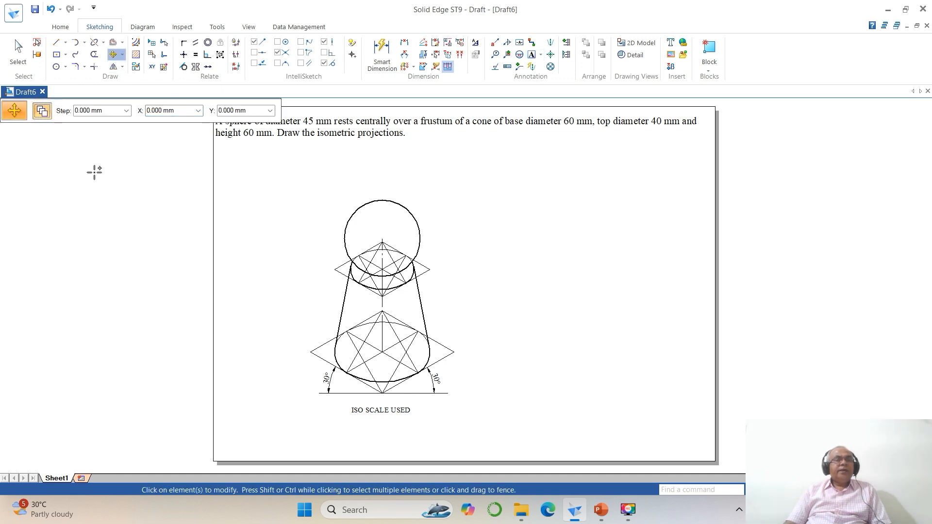
{"action": "mouse_move", "coordinate": [268, 189]}
{"action": "left_mouse_down"}
{"action": "mouse_move", "coordinate": [487, 408]}
{"action": "mouse_move", "coordinate": [527, 434]}
{"action": "left_mouse_up"}
{"action": "left_click", "coordinate": [439, 434]}
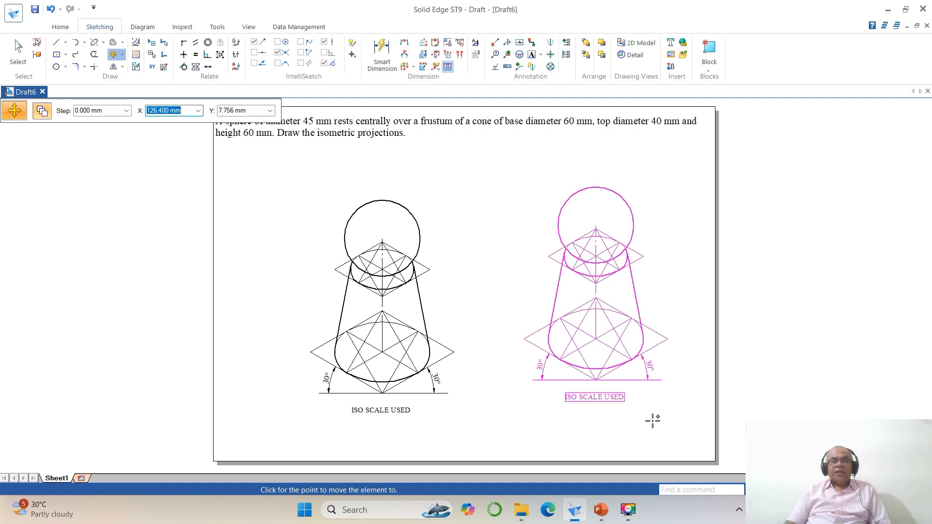
{"action": "key", "text": "Tab"}
{"action": "type", "text": "0"}
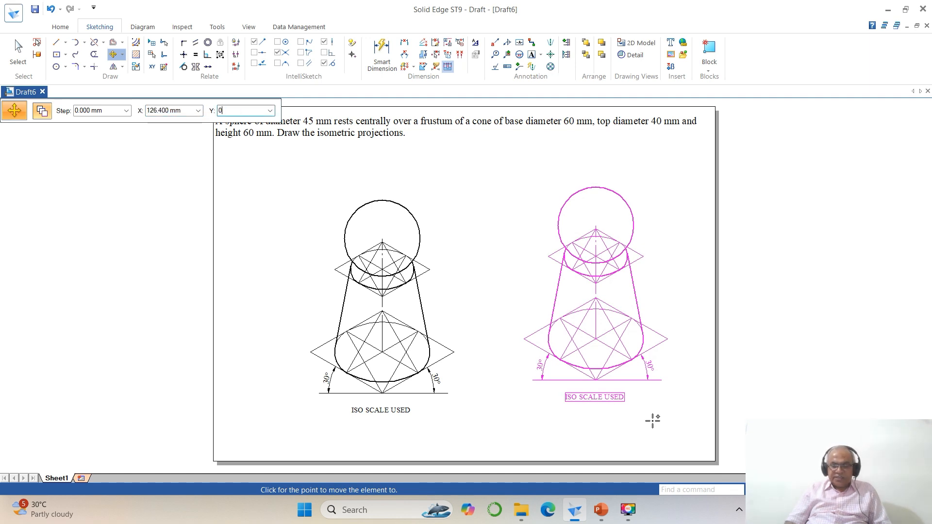
{"action": "key", "text": "Tab"}
{"action": "left_click", "coordinate": [650, 417]}
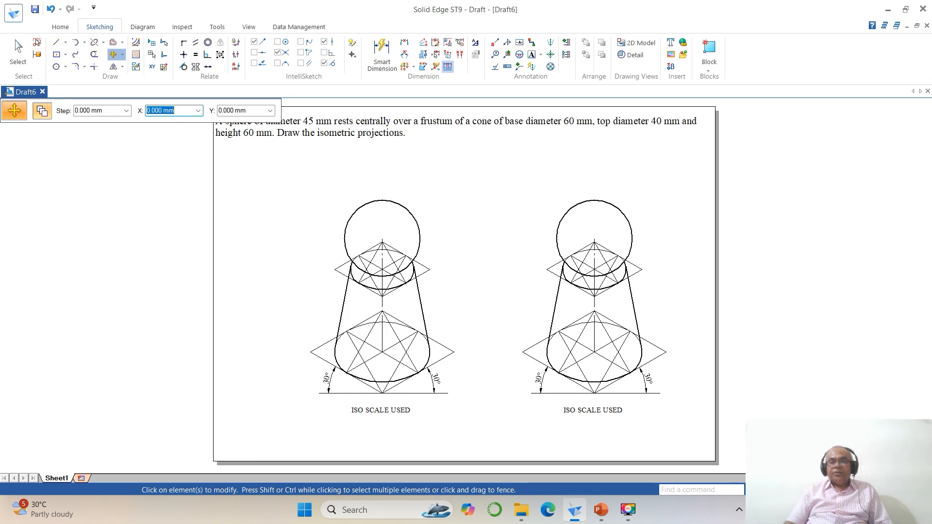
- Delete the thin hidden rear arcs of the base ellipse in the copied figure: upper left, upper right and top
{"action": "left_click", "coordinate": [779, 489]}
{"action": "left_click", "coordinate": [513, 192]}
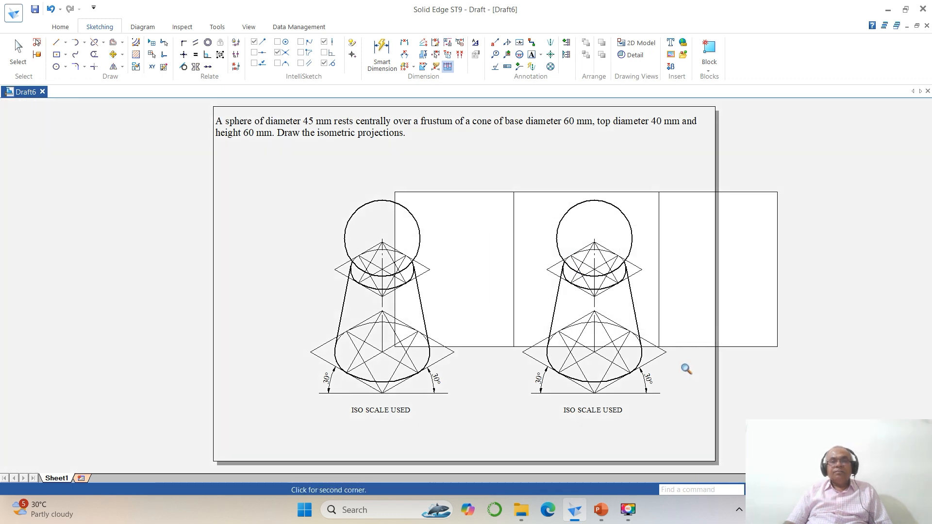
{"action": "left_click", "coordinate": [738, 413]}
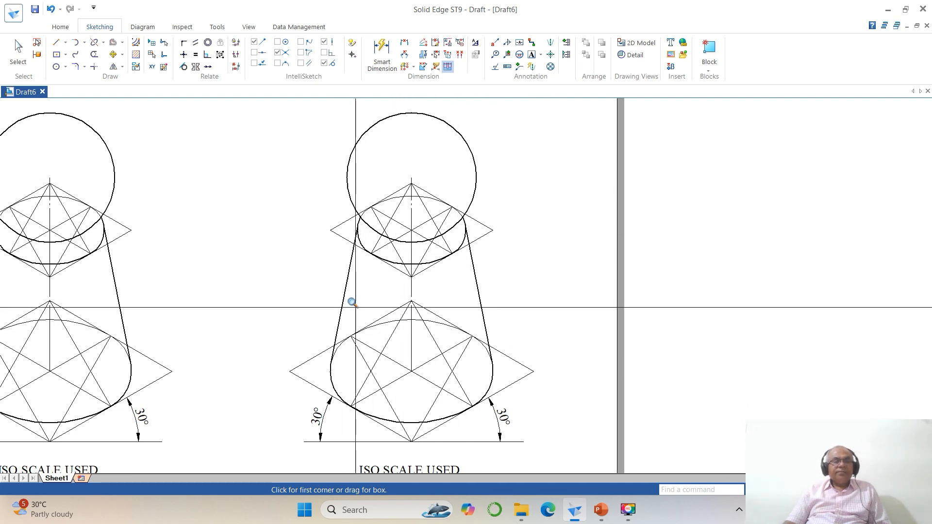
{"action": "left_click", "coordinate": [16, 49]}
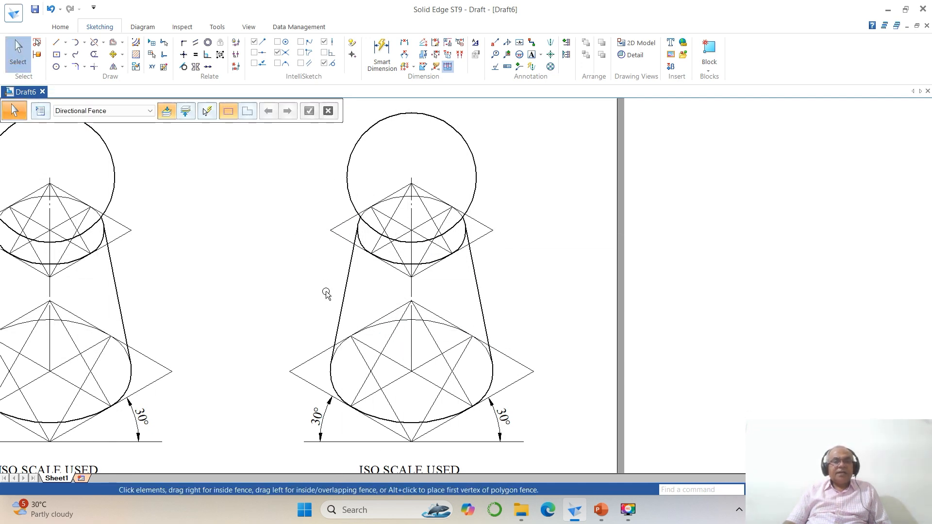
{"action": "left_click", "coordinate": [342, 350]}
{"action": "key", "text": "Delete"}
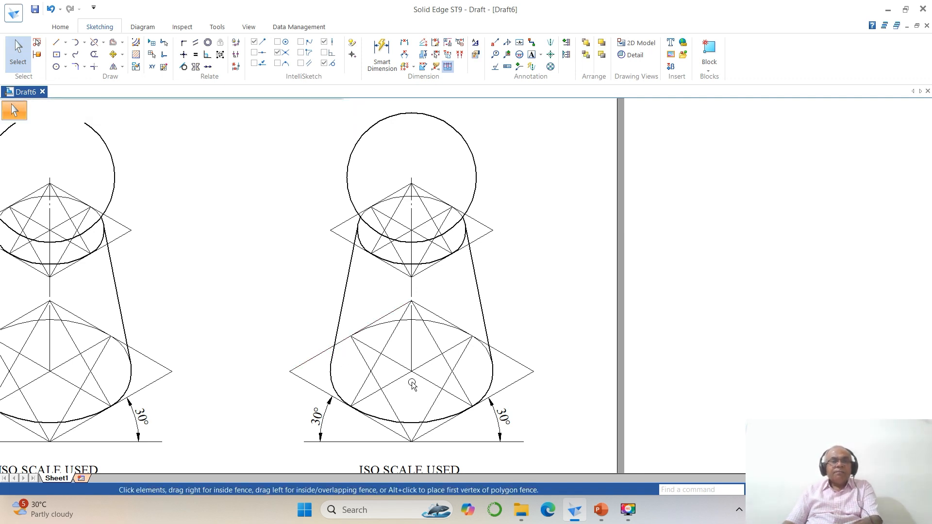
{"action": "left_click", "coordinate": [482, 349]}
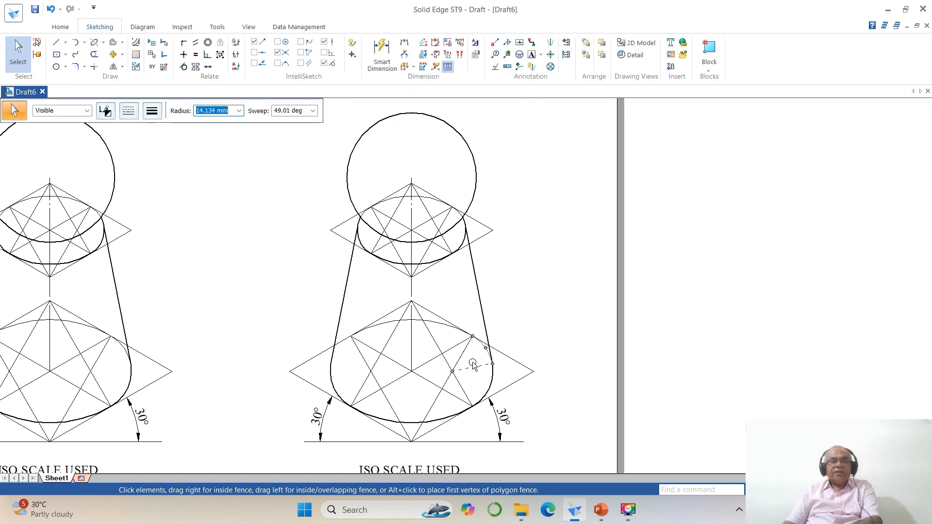
{"action": "key", "text": "Delete"}
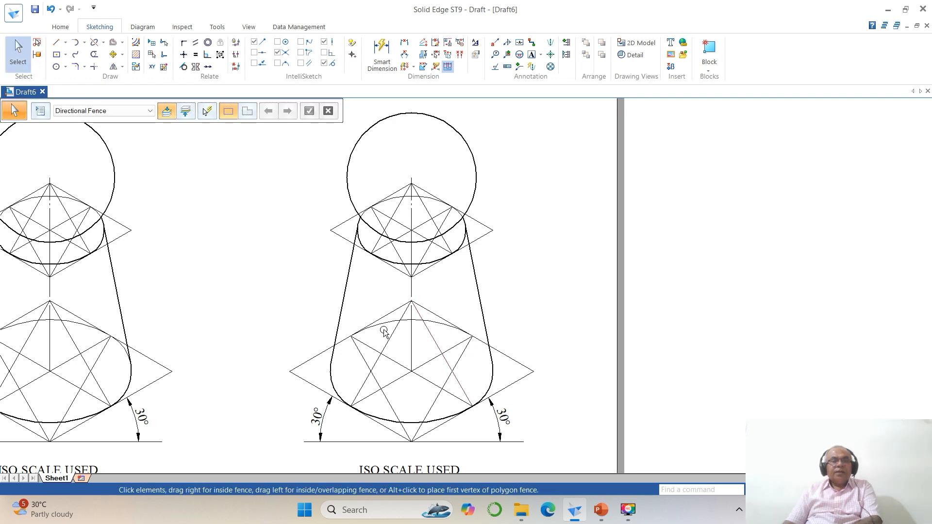
{"action": "left_click", "coordinate": [382, 330]}
{"action": "key", "text": "Delete"}
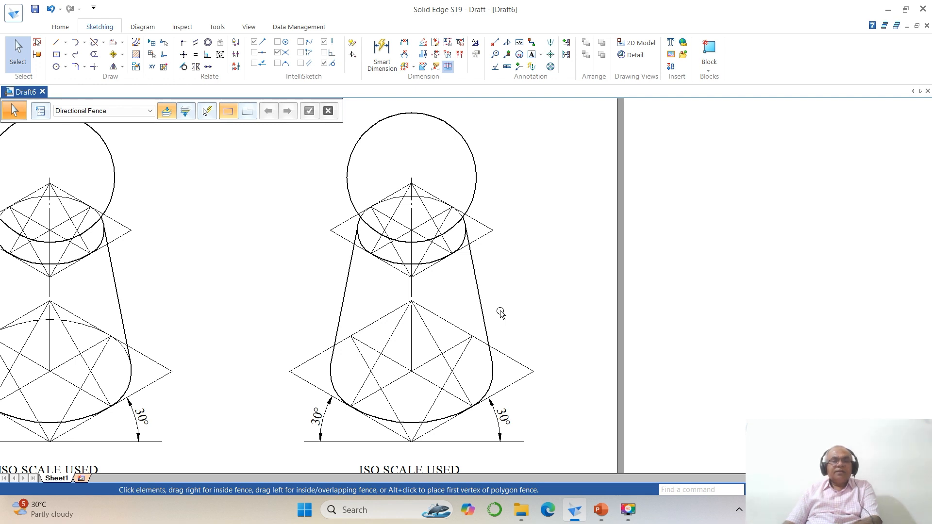
- Delete the thin hidden rear arcs of the frustum's top ellipse in the copied figure: upper left, top and upper right
{"action": "left_click", "coordinate": [370, 214]}
{"action": "key", "text": "Delete"}
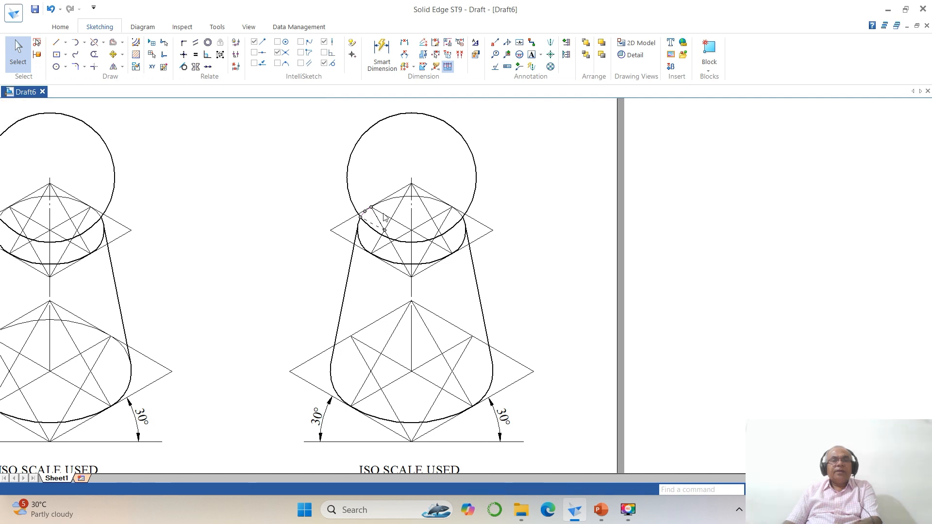
{"action": "left_click", "coordinate": [393, 203]}
{"action": "key", "text": "Delete"}
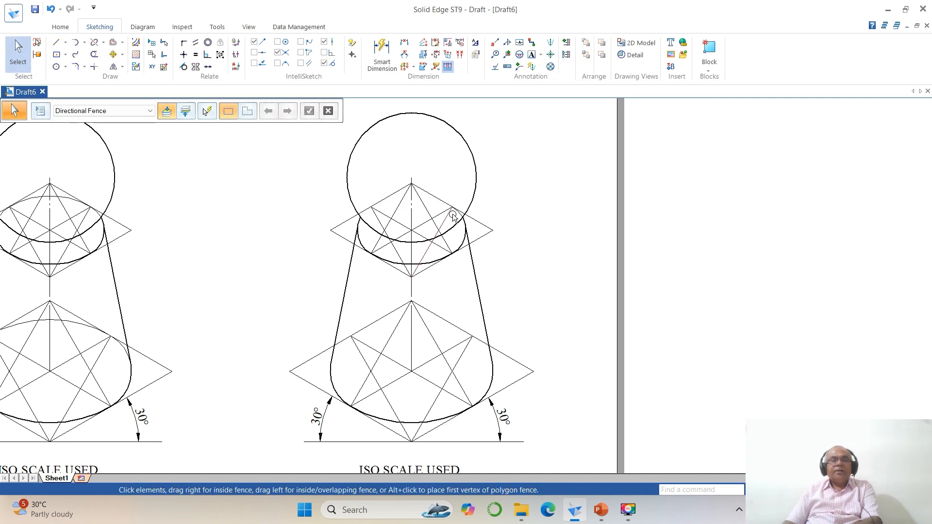
{"action": "left_click", "coordinate": [458, 217]}
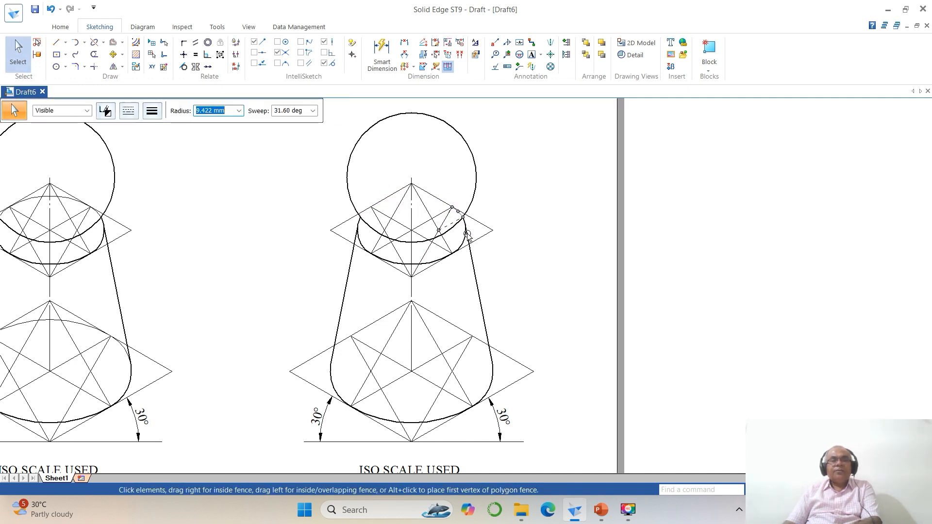
{"action": "key", "text": "Delete"}
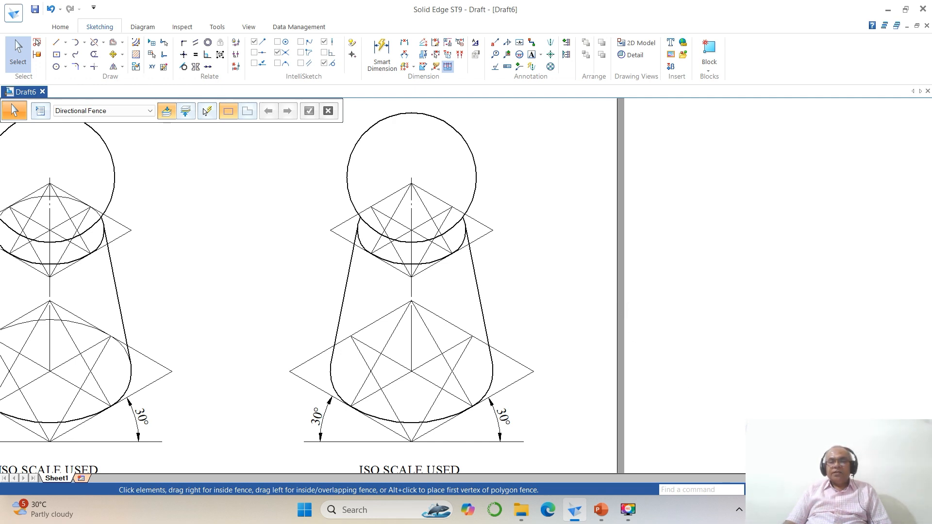
{"action": "left_click", "coordinate": [803, 490]}
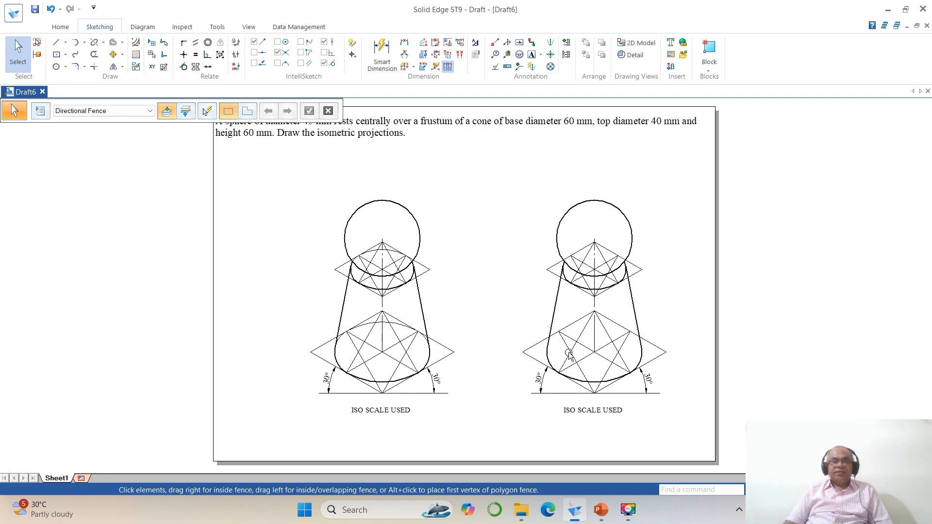
{"action": "left_click", "coordinate": [602, 201]}
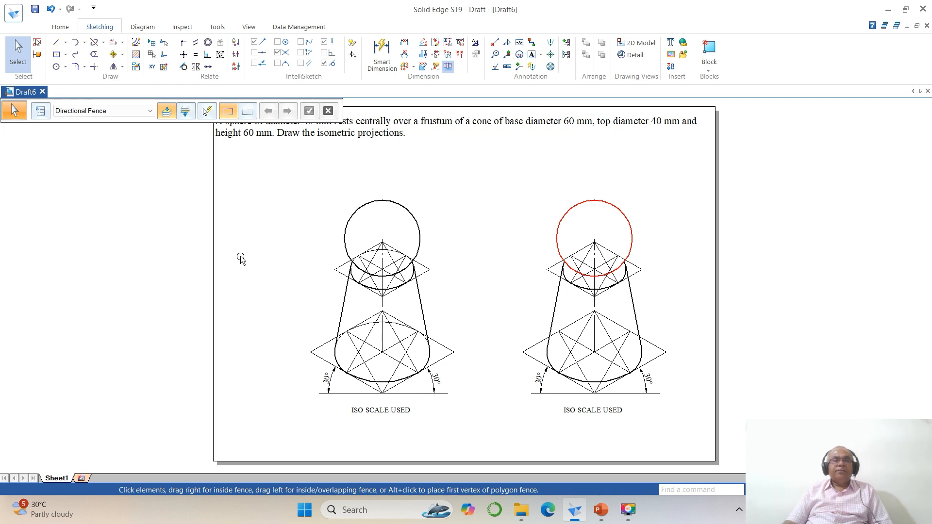
{"action": "left_click", "coordinate": [288, 153]}
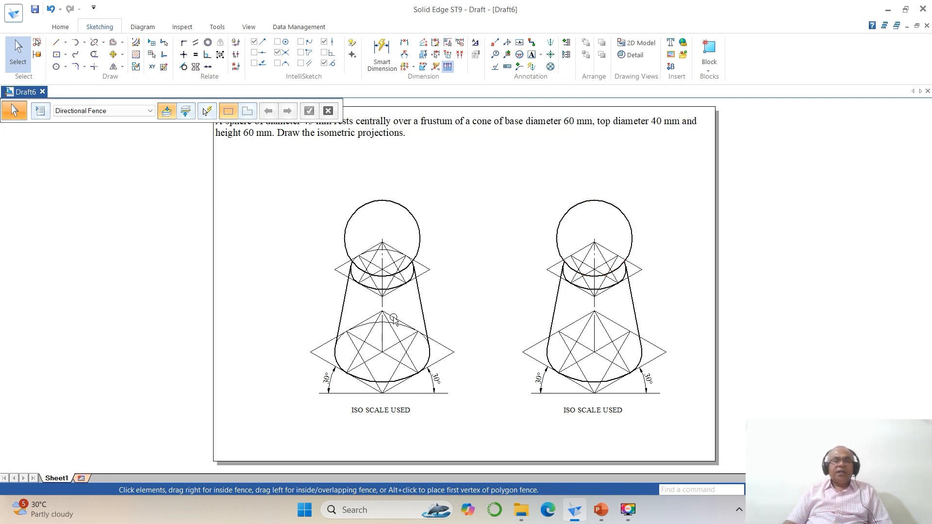